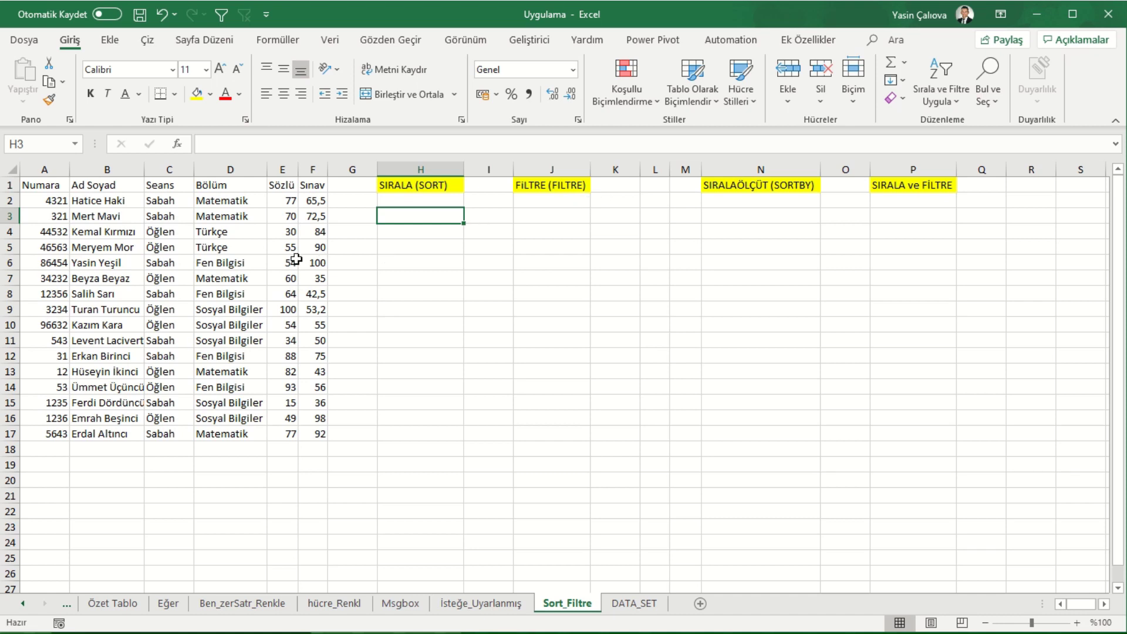
# Step: Select the 16-student table A1:F17 together with its header row
pyautogui.moveTo(41, 187); pyautogui.dragTo(42, 203)
pyautogui.moveTo(110, 221); pyautogui.dragTo(314, 442)
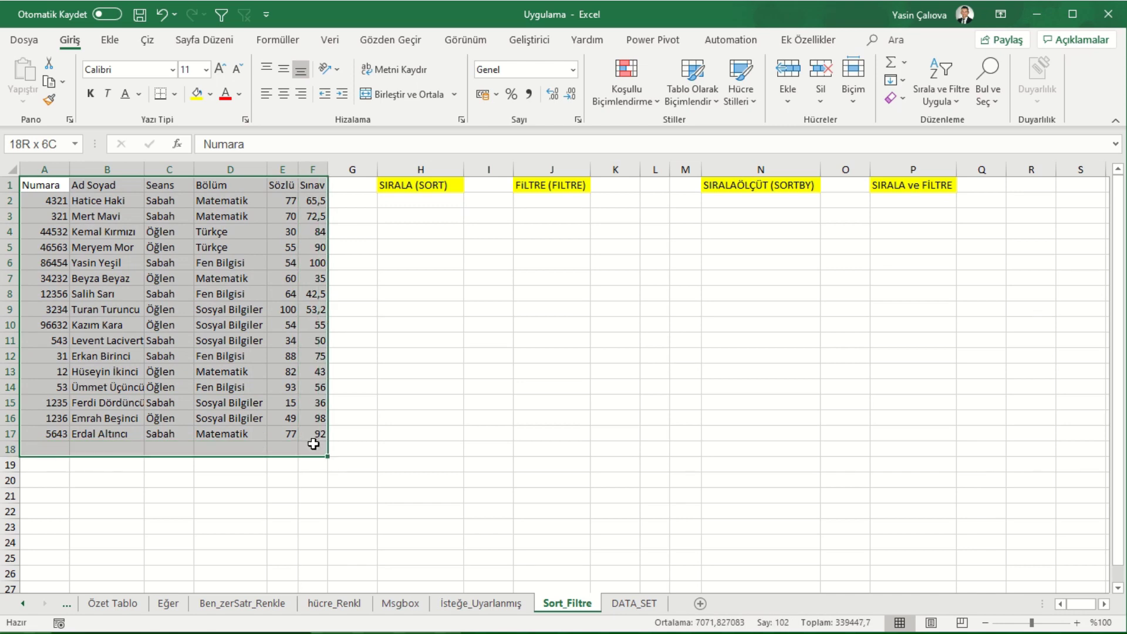
pyautogui.moveTo(313, 444); pyautogui.dragTo(313, 435)
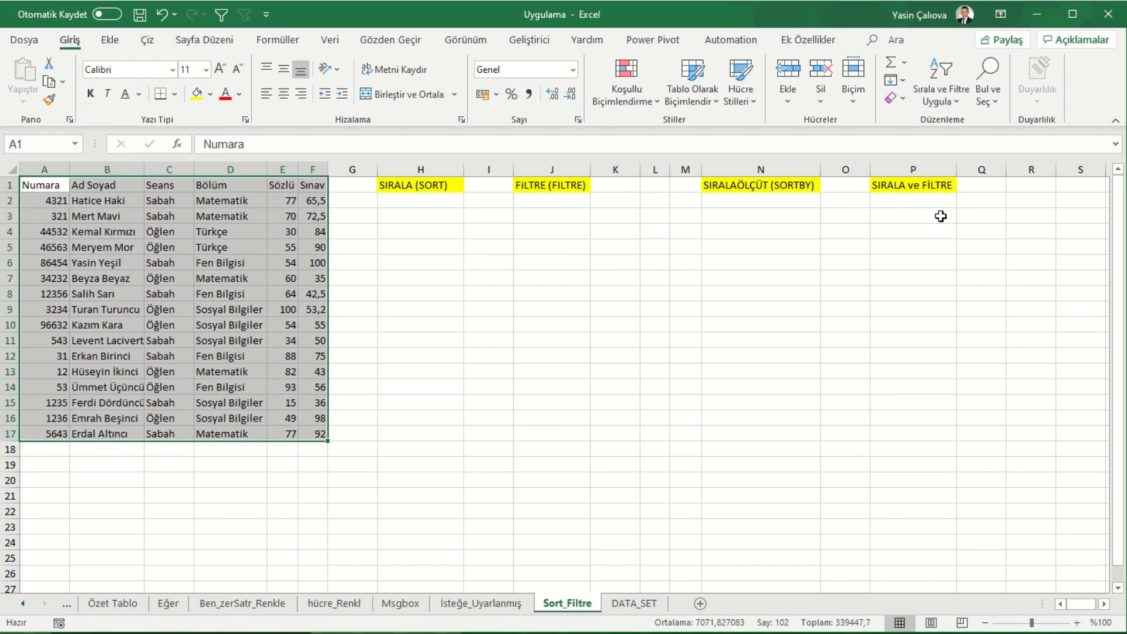
# Step: Copy the student list and paste it starting at cell A20
pyautogui.moveTo(220, 254)
pyautogui.hotkey('ctrl', 'c')
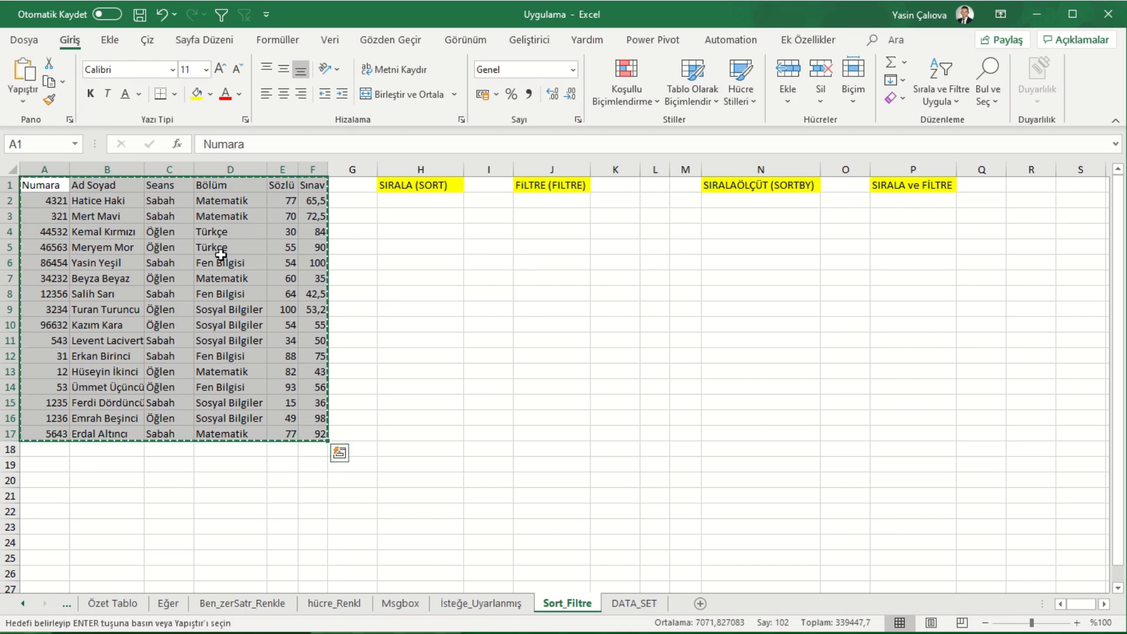
pyautogui.click(48, 475)
pyautogui.hotkey('ctrl', 'v')
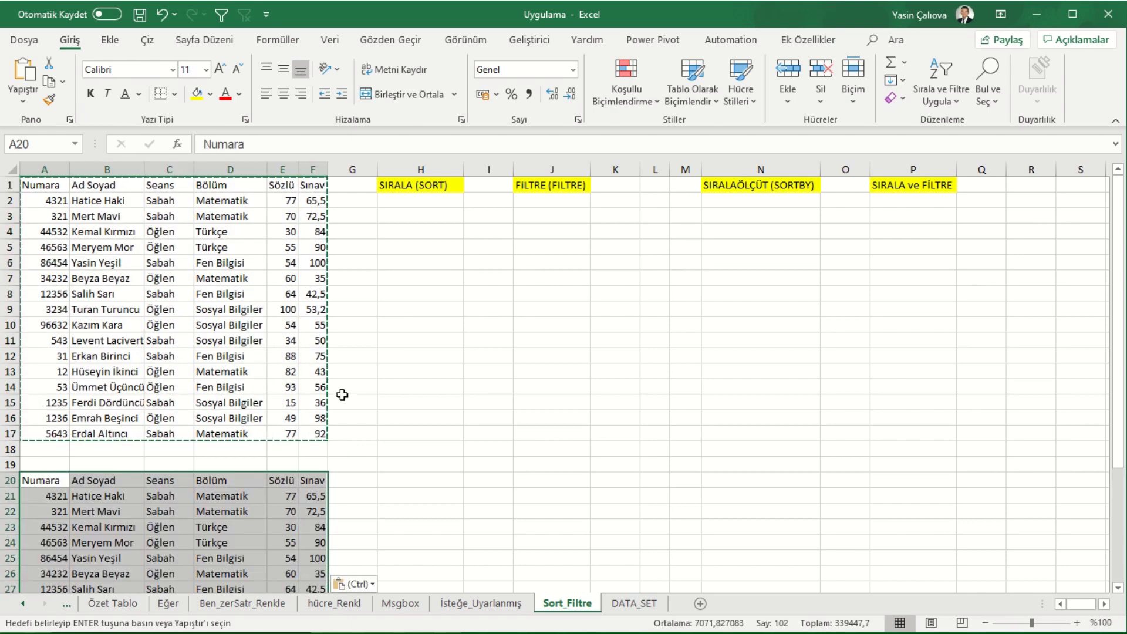
pyautogui.scroll(-3, 339, 389)
pyautogui.scroll(-2, 339, 389)
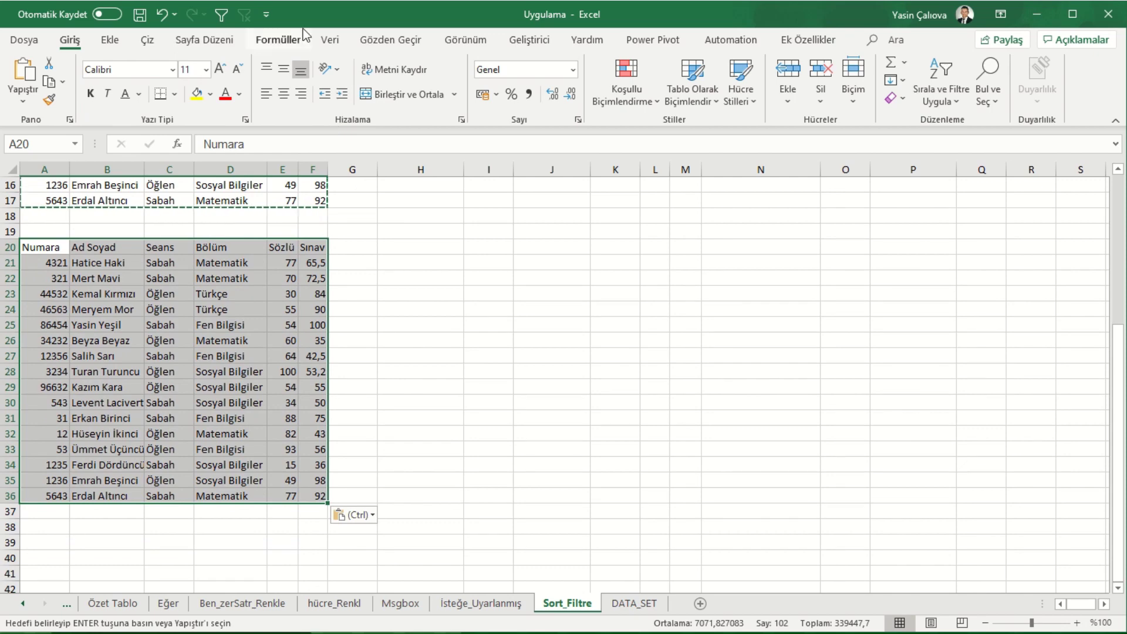
# Step: Format the pasted range A20:F36 as a table with headers (Tablo2)
pyautogui.click(112, 40)
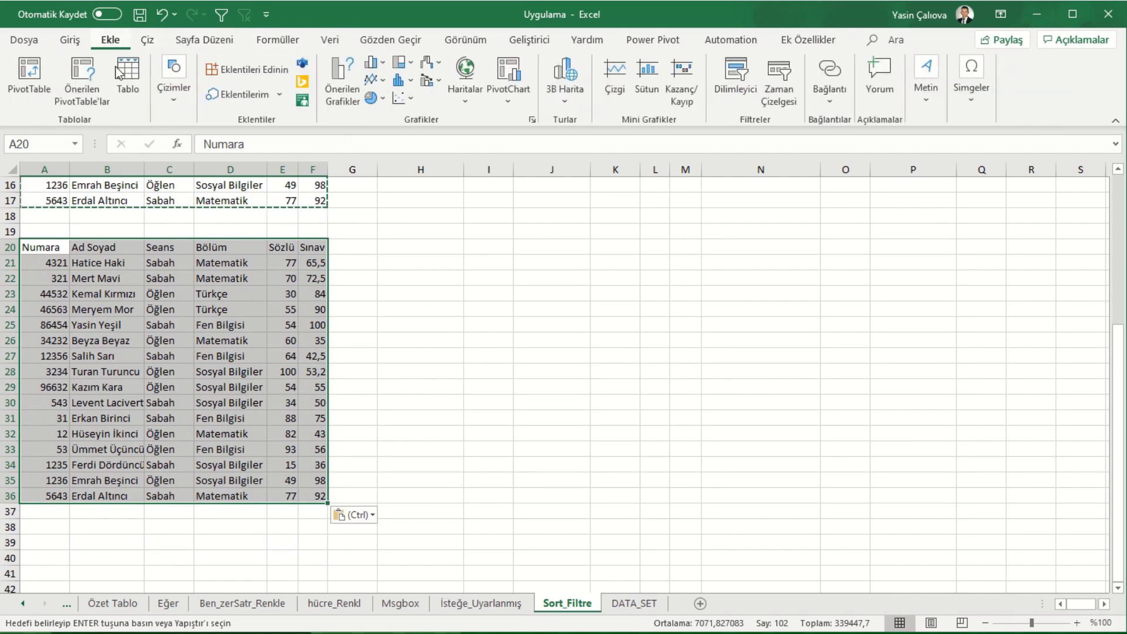
pyautogui.click(128, 76)
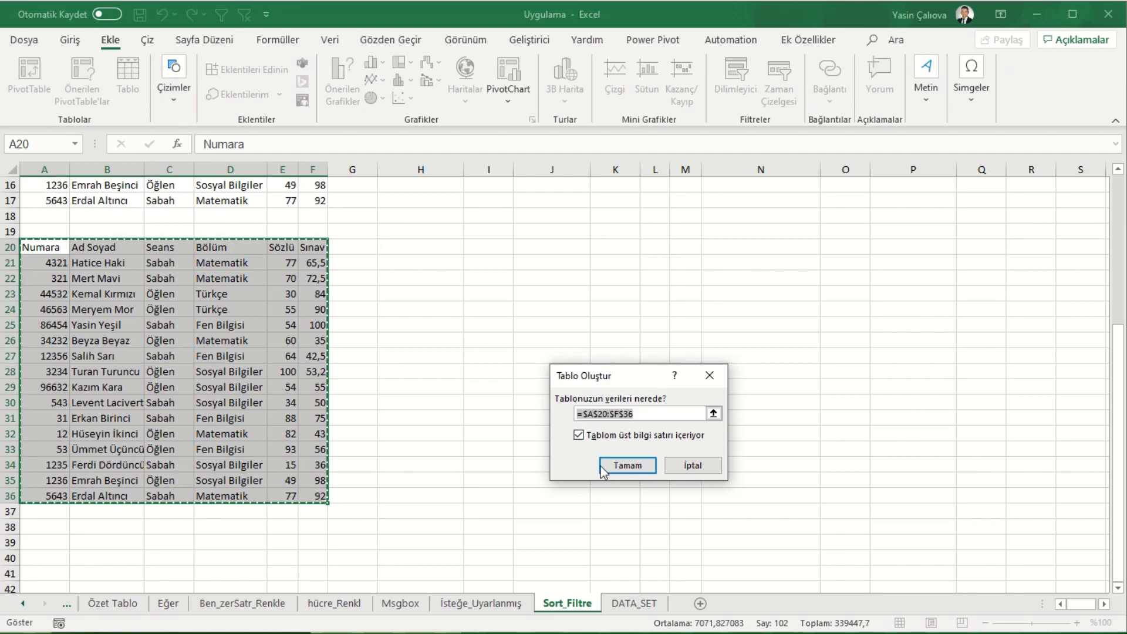
pyautogui.click(627, 464)
pyautogui.click(308, 322)
pyautogui.scroll(5, 349, 324)
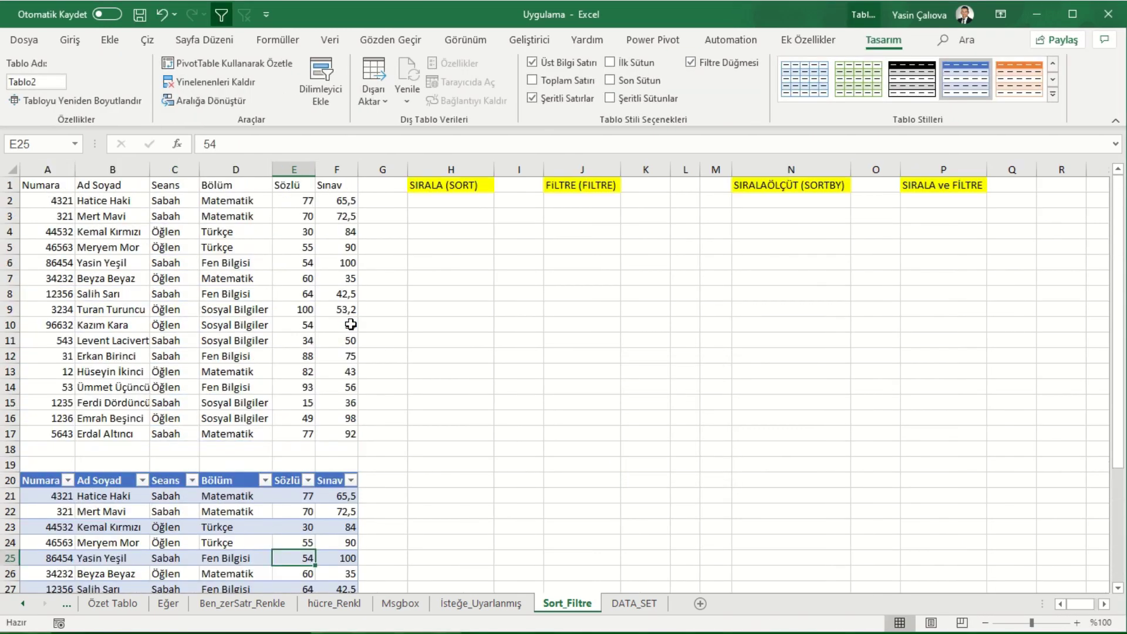
pyautogui.click(437, 212)
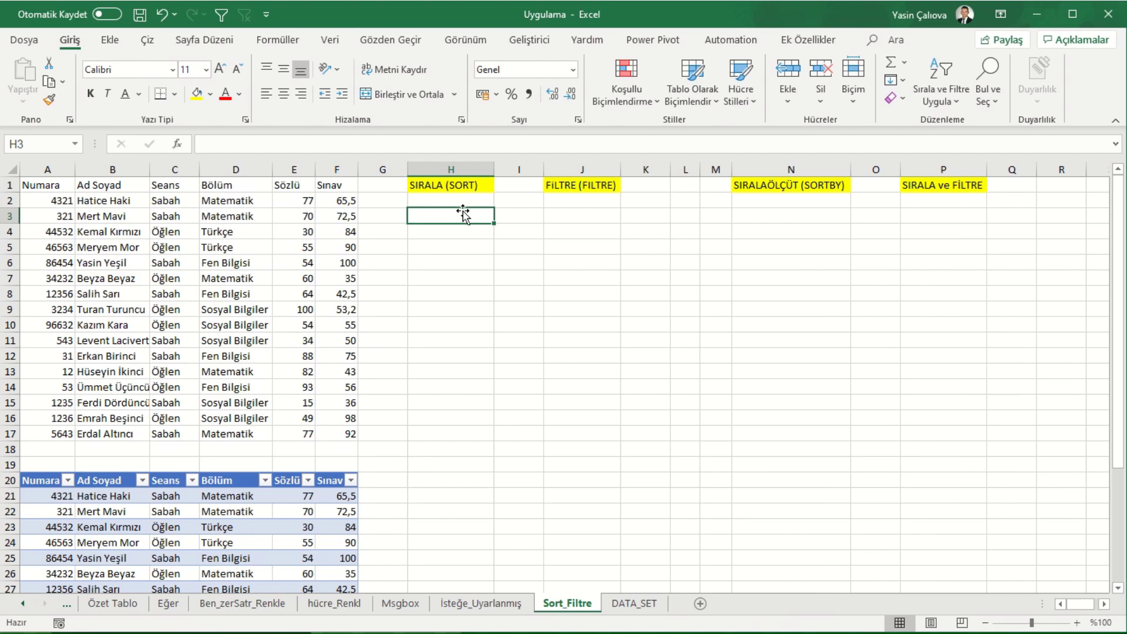
# Step: Enter =SIRALA(B1:F17;4;1) in H3 to sort the list ascending by the fourth column
pyautogui.write('=')
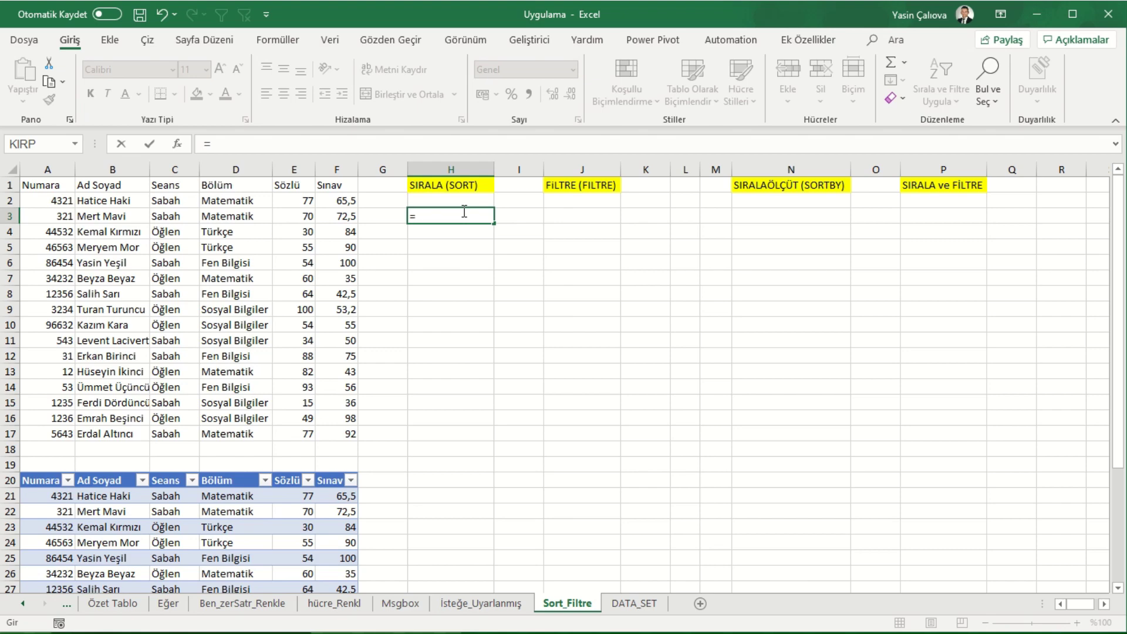
pyautogui.write('sı')
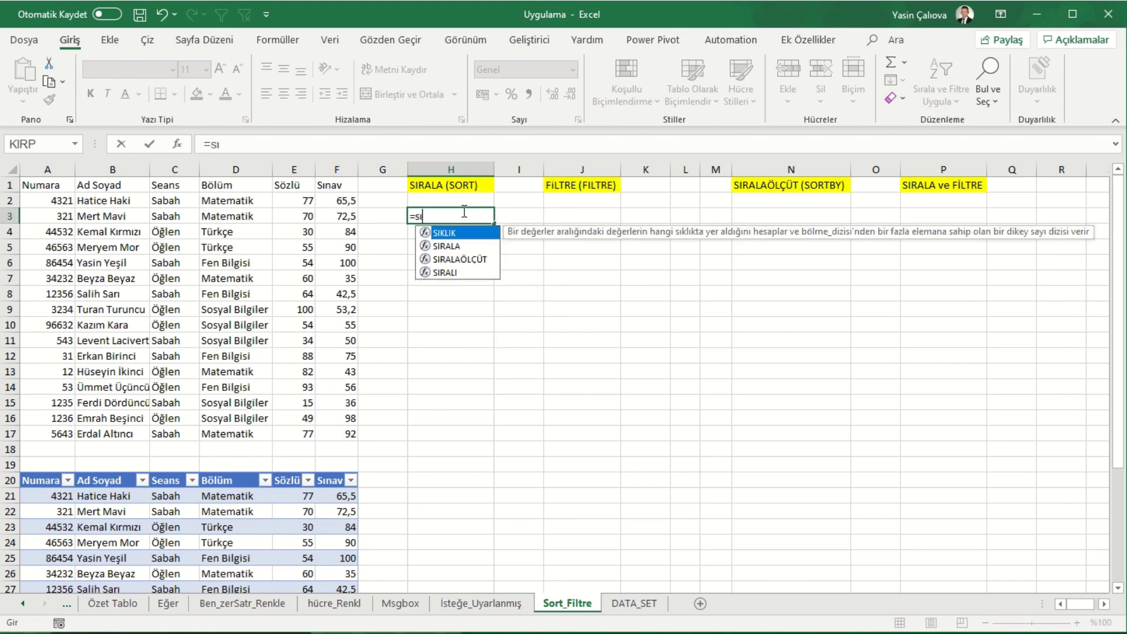
pyautogui.write('ral')
pyautogui.press('Tab')
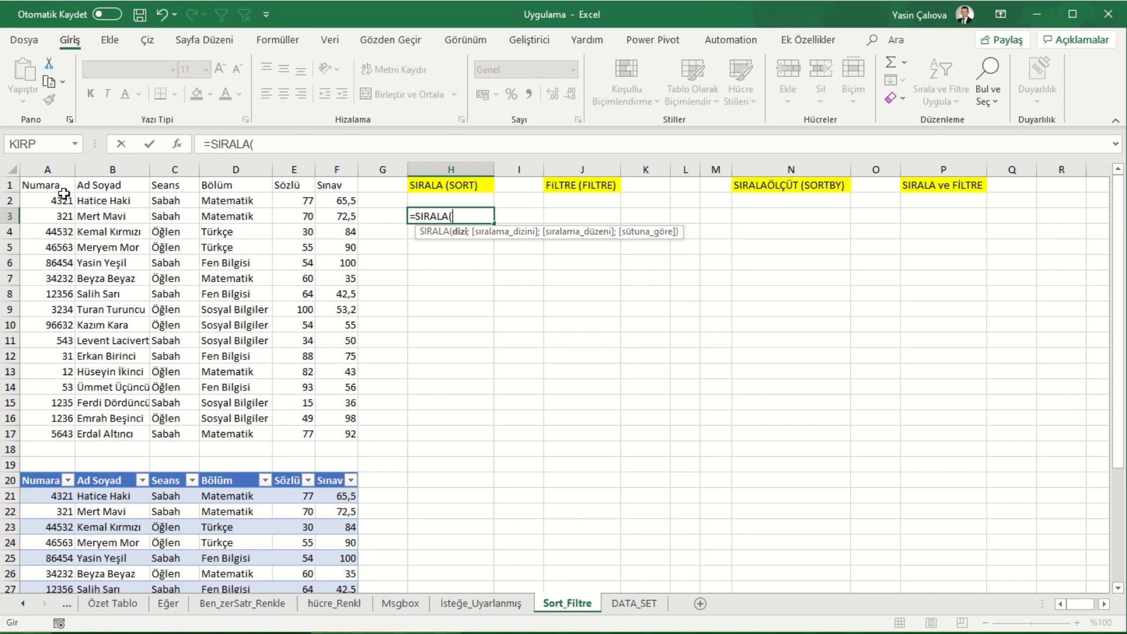
pyautogui.click(103, 185)
pyautogui.moveTo(103, 185); pyautogui.dragTo(327, 427)
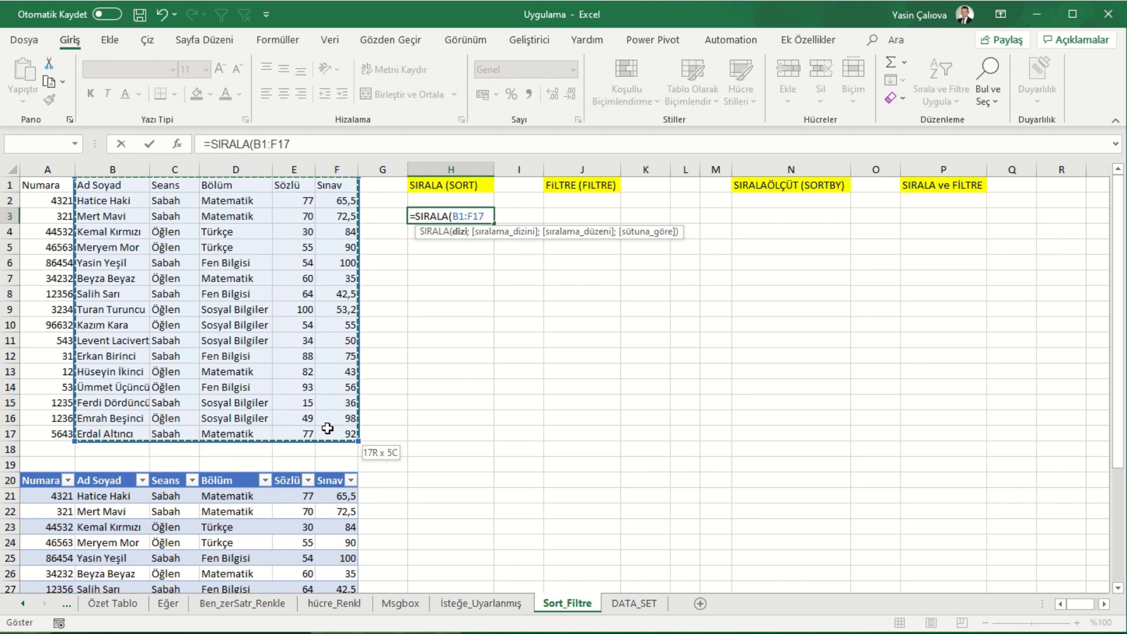
pyautogui.moveTo(327, 427); pyautogui.dragTo(328, 428)
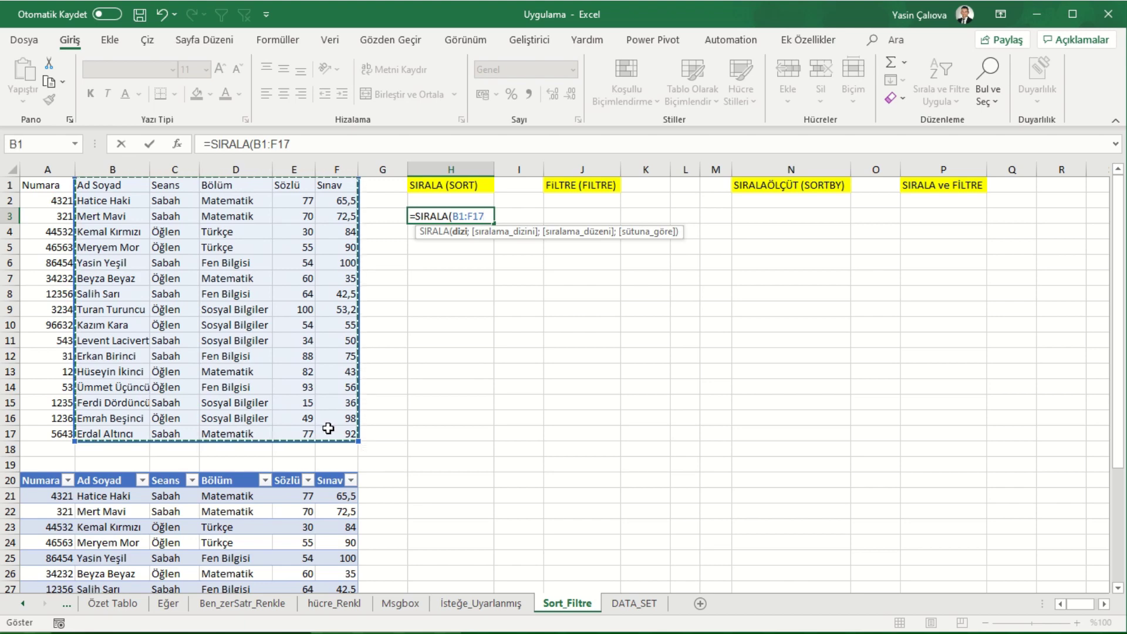
pyautogui.write(';')
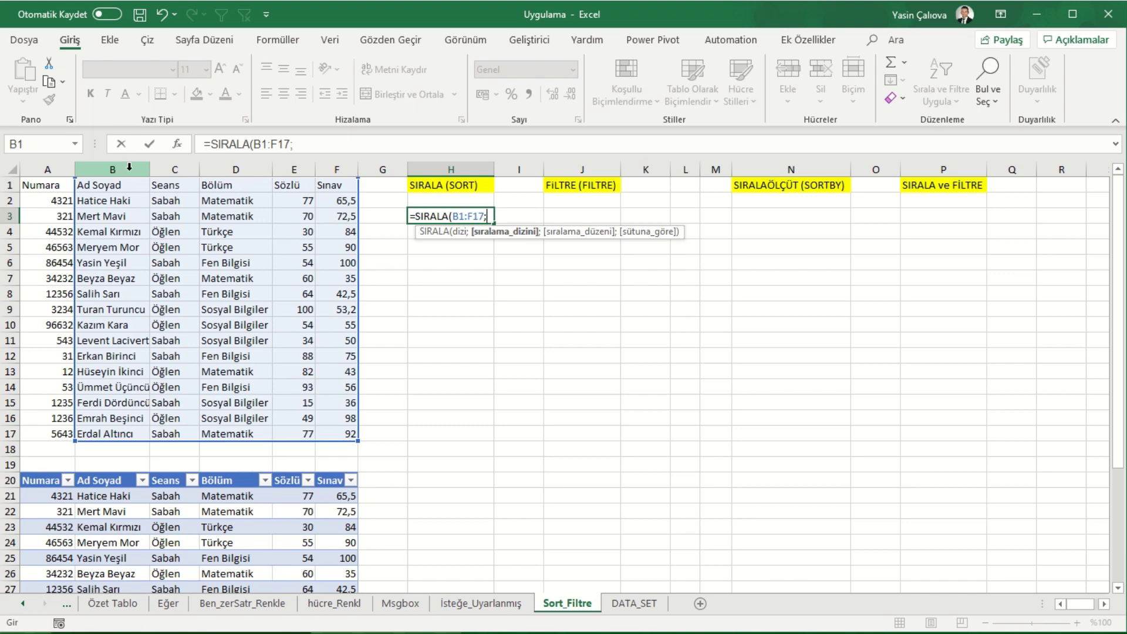
pyautogui.moveTo(129, 167); pyautogui.dragTo(288, 172)
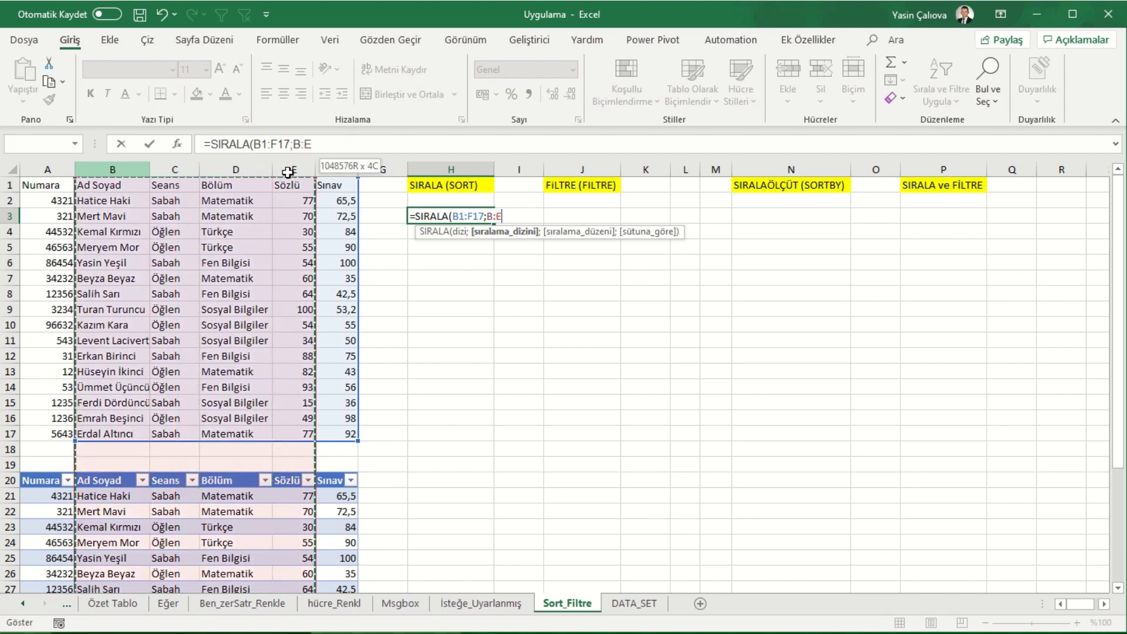
pyautogui.moveTo(313, 144); pyautogui.dragTo(294, 144)
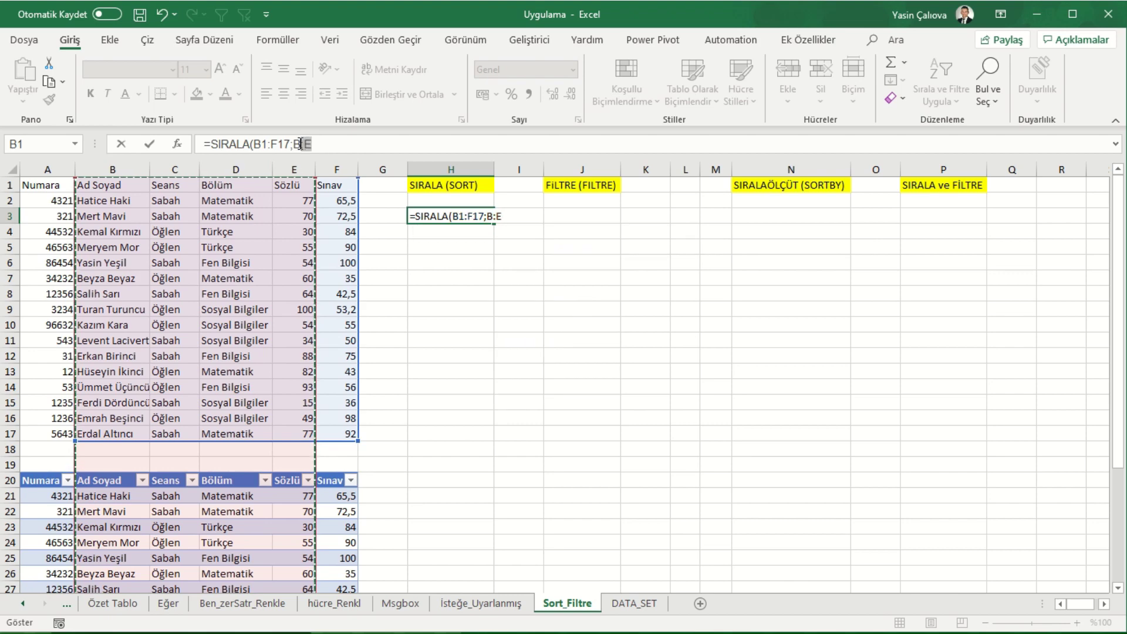
pyautogui.write('4')
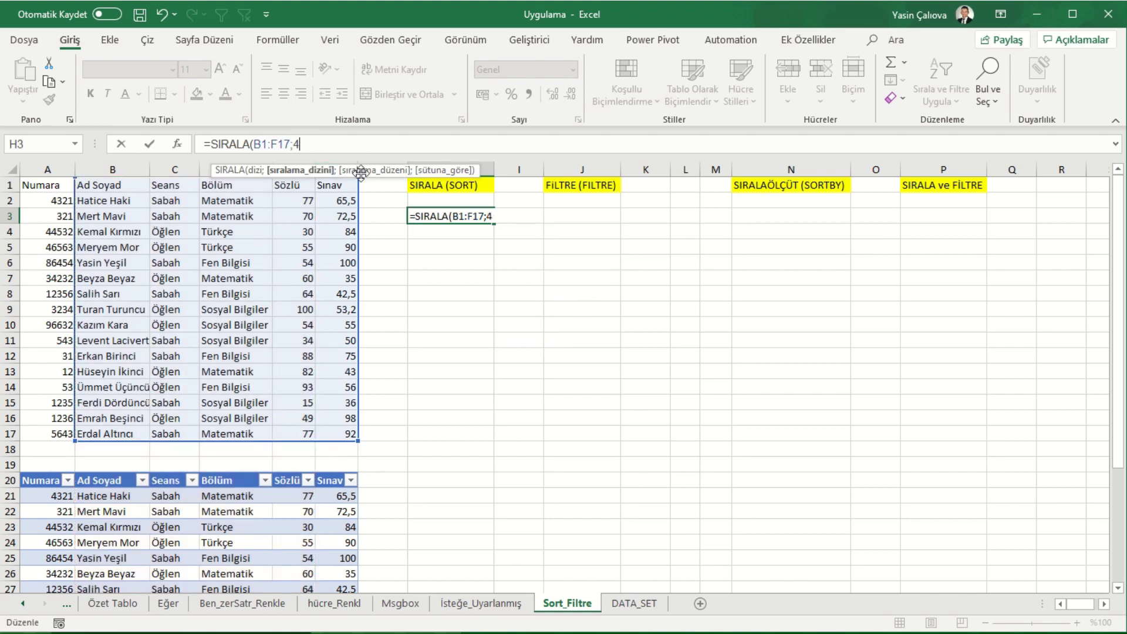
pyautogui.write(';')
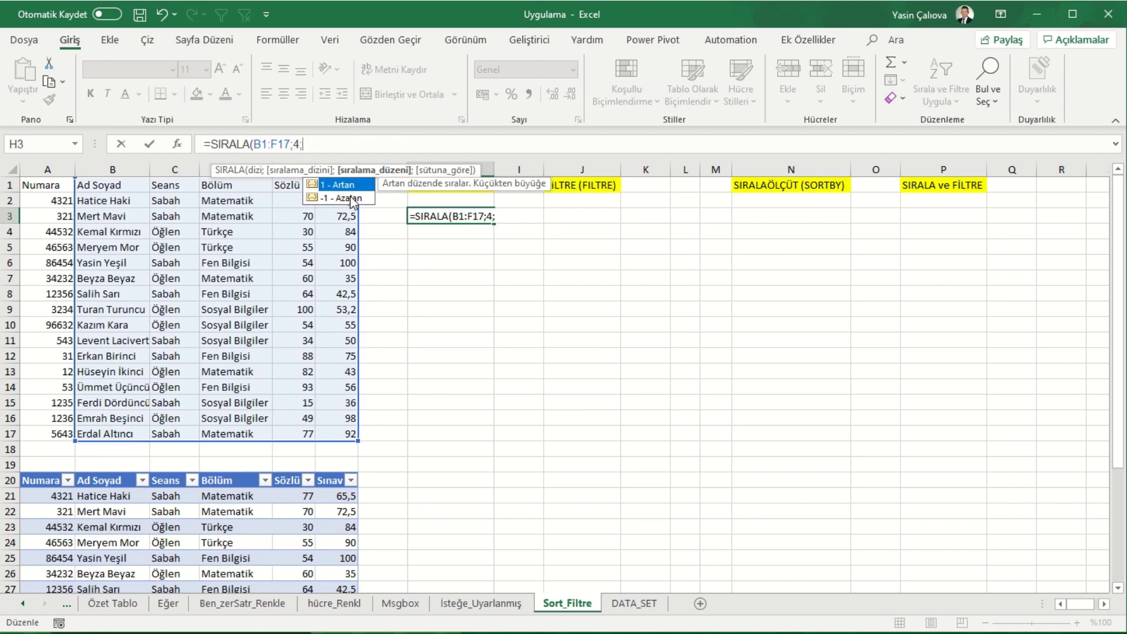
pyautogui.write('1')
pyautogui.write(')')
pyautogui.press('Return')
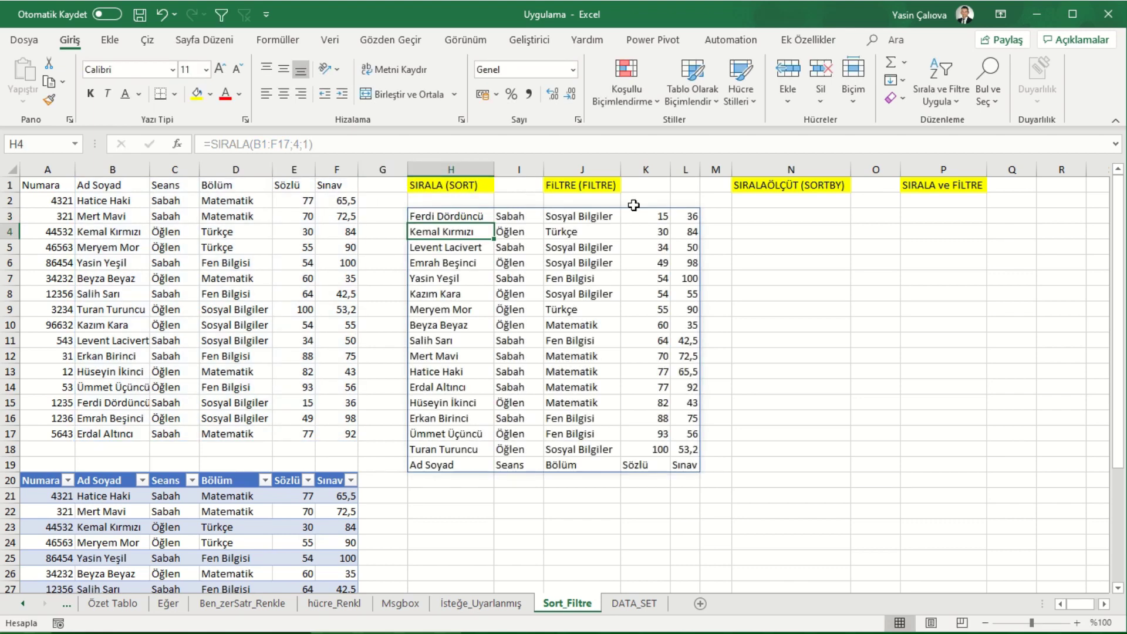
# Step: Check the sorted Sözlü scores in K3:K18 and the header row that landed in H19:L19
pyautogui.click(661, 216)
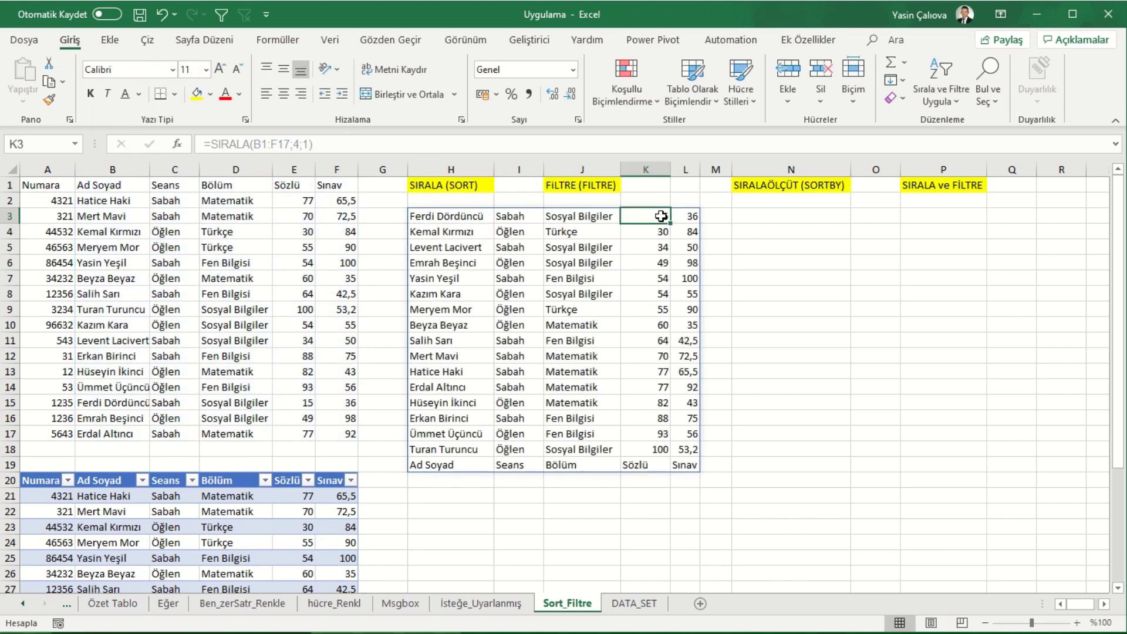
pyautogui.moveTo(661, 216); pyautogui.dragTo(664, 449)
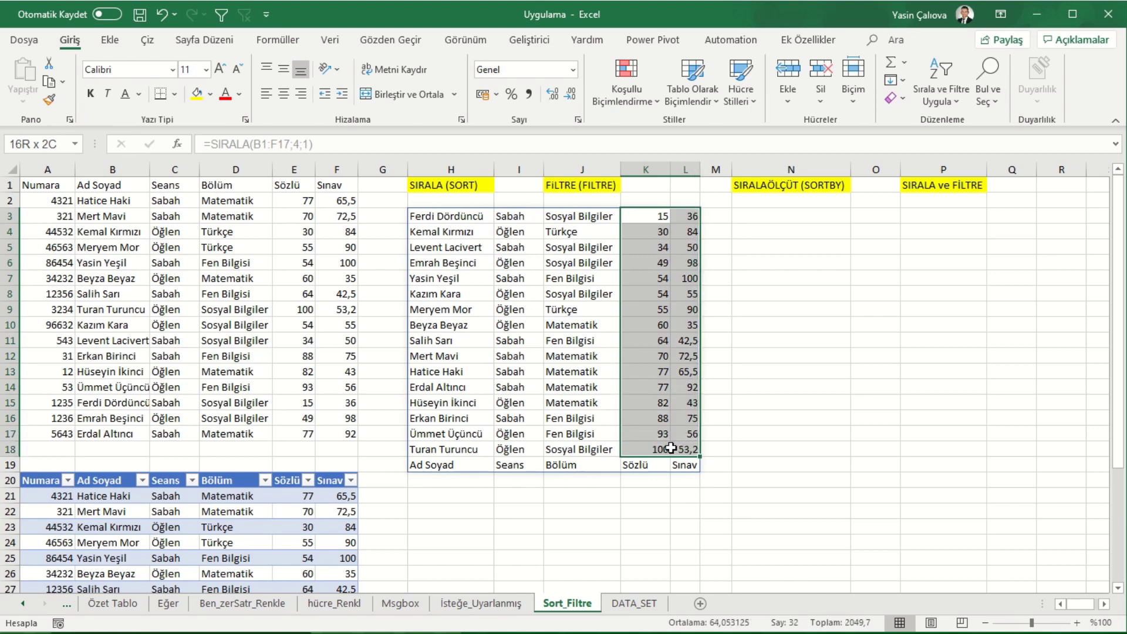
pyautogui.moveTo(413, 464); pyautogui.dragTo(694, 468)
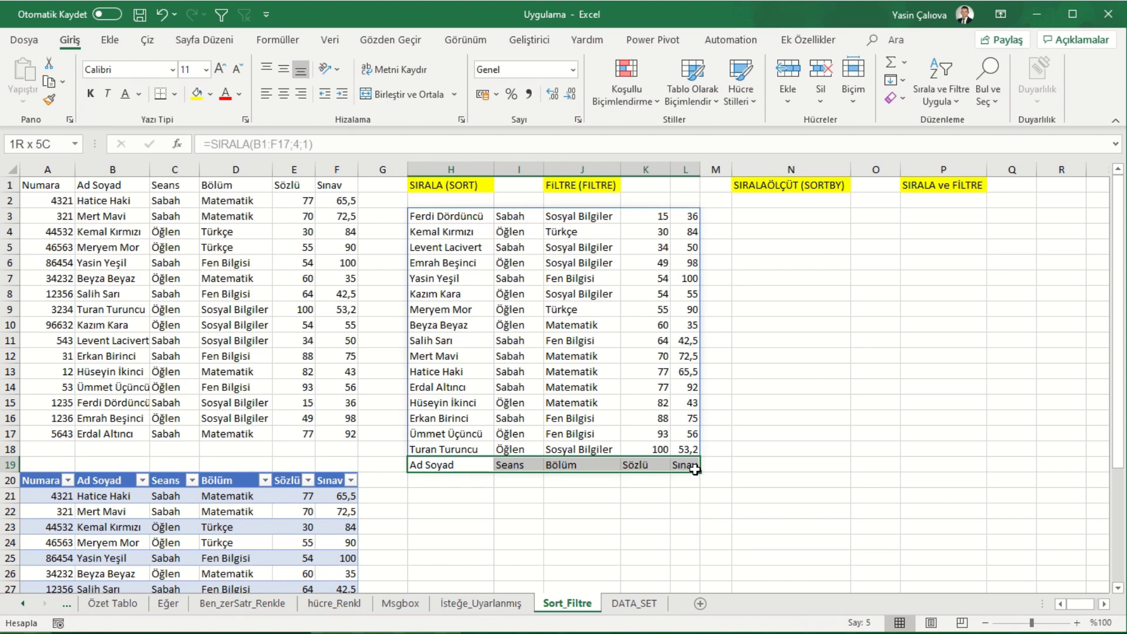
pyautogui.moveTo(694, 469); pyautogui.dragTo(694, 469)
# Step: Compare the source list and the H3 formula against the sorted result, scrolling through it
pyautogui.moveTo(40, 191); pyautogui.dragTo(348, 435)
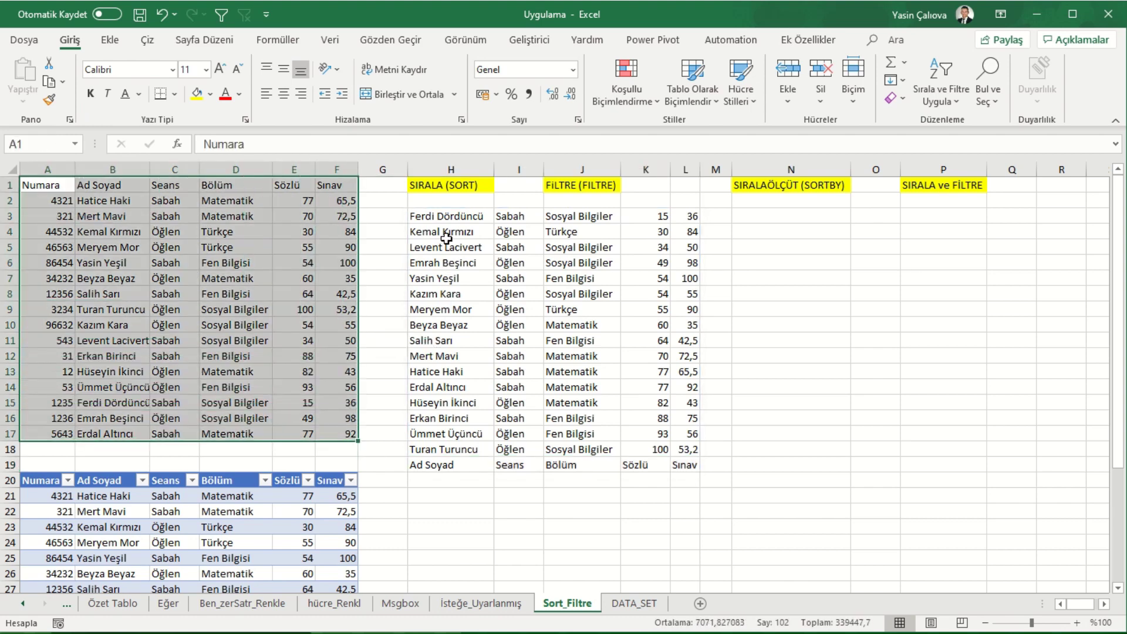
pyautogui.click(445, 216)
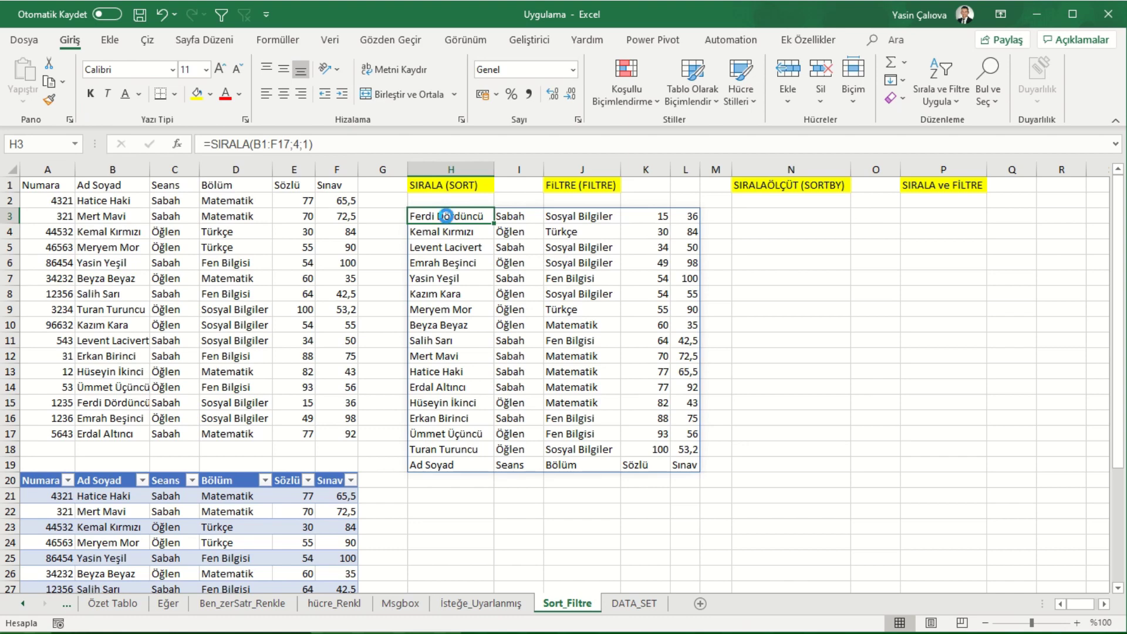
pyautogui.click(289, 218)
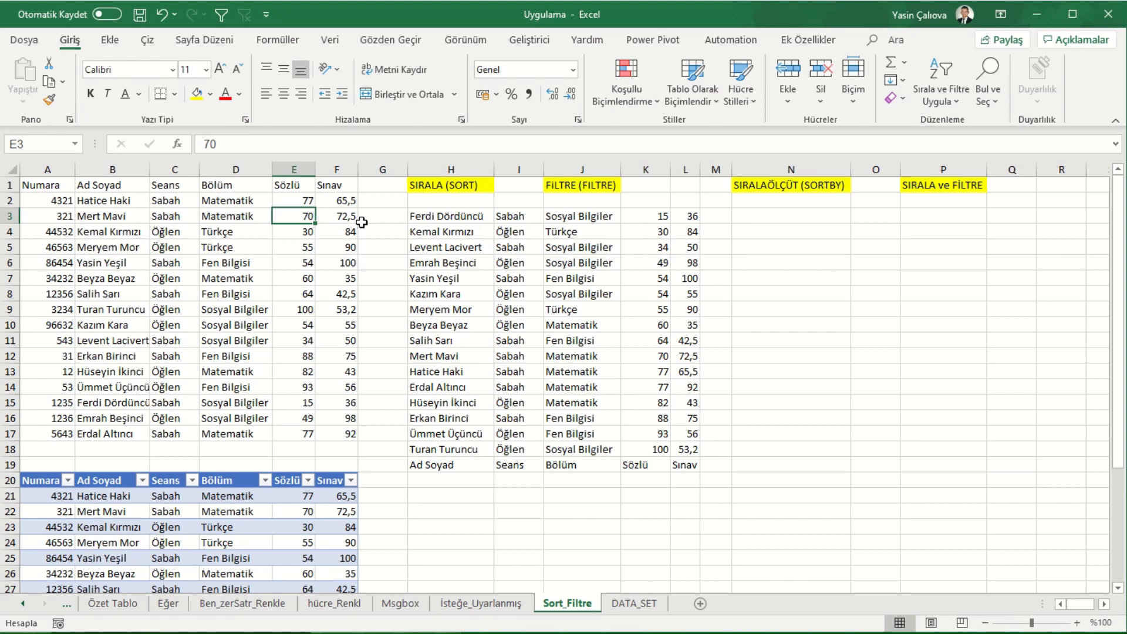
pyautogui.scroll(-2, 511, 266)
pyautogui.scroll(-2, 582, 297)
pyautogui.scroll(1, 450, 280)
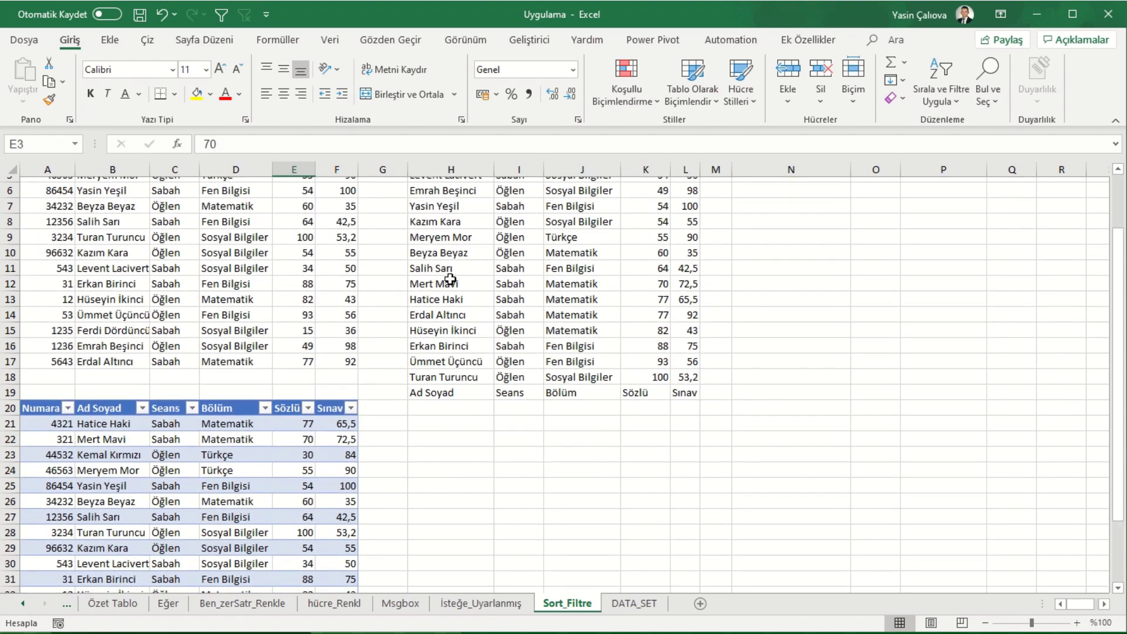
pyautogui.scroll(2, 450, 280)
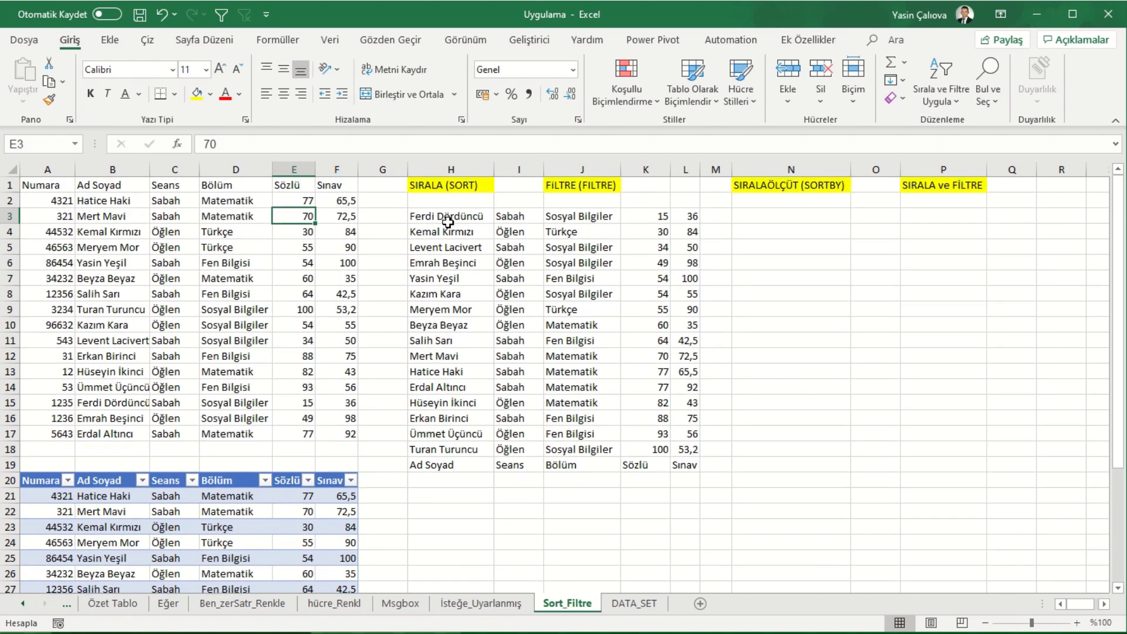
pyautogui.scroll(-1, 448, 220)
pyautogui.scroll(-1, 445, 235)
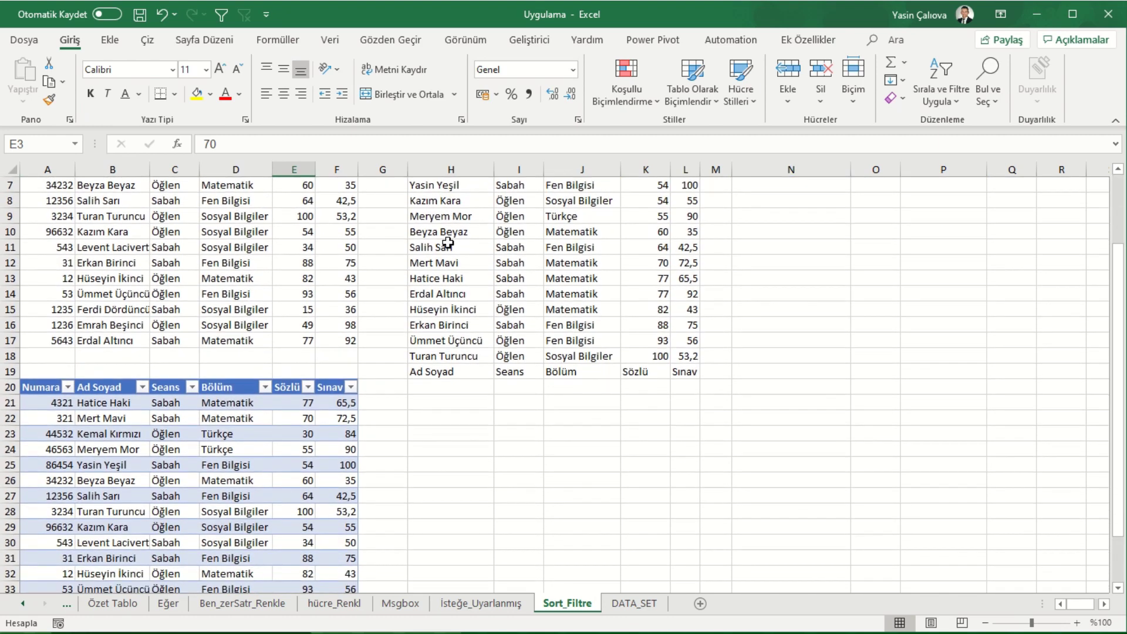
# Step: In H22 enter =SIRALA(Tablo2[[#Tümü];[Ad Soyad]:[Sınav]];5;1) to sort the whole table
pyautogui.click(440, 416)
pyautogui.write('=')
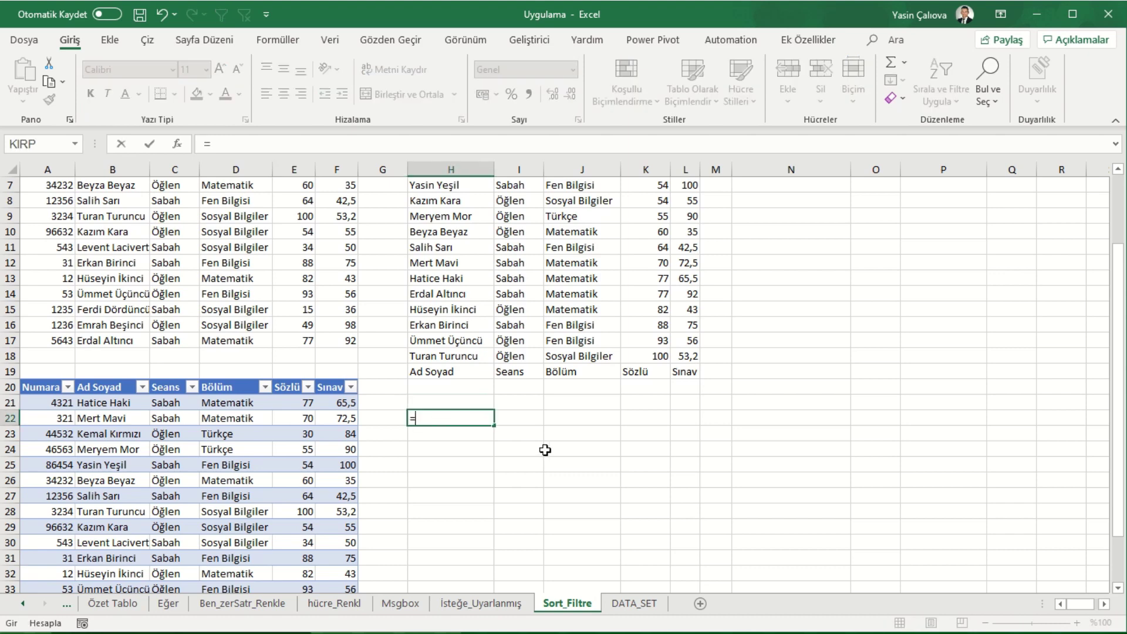
pyautogui.write('sırala')
pyautogui.press('Tab')
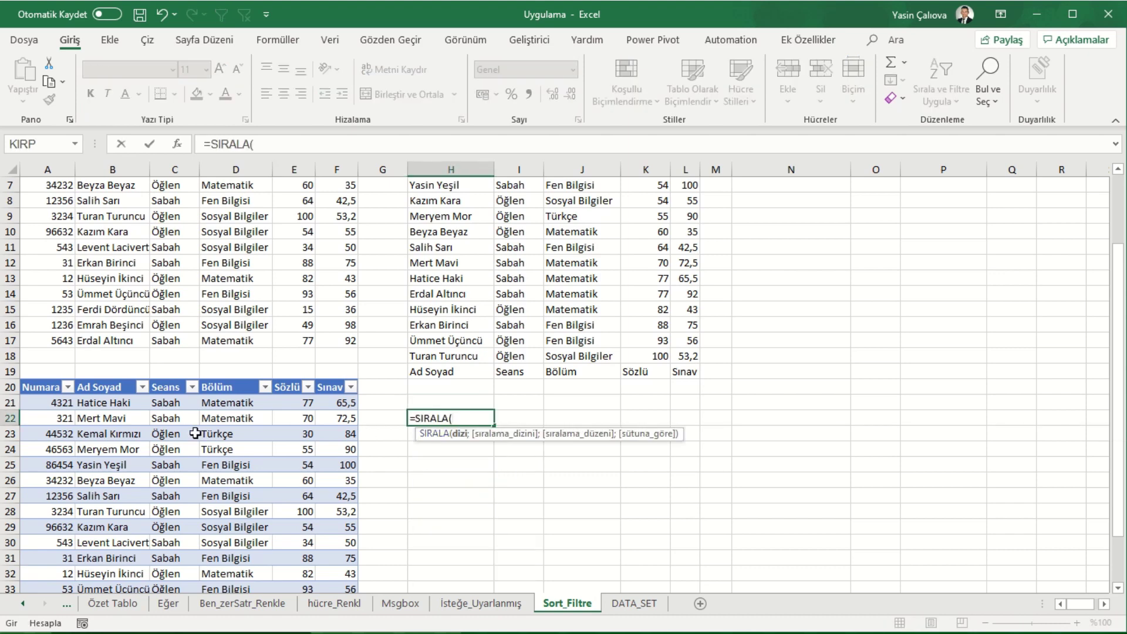
pyautogui.click(49, 389)
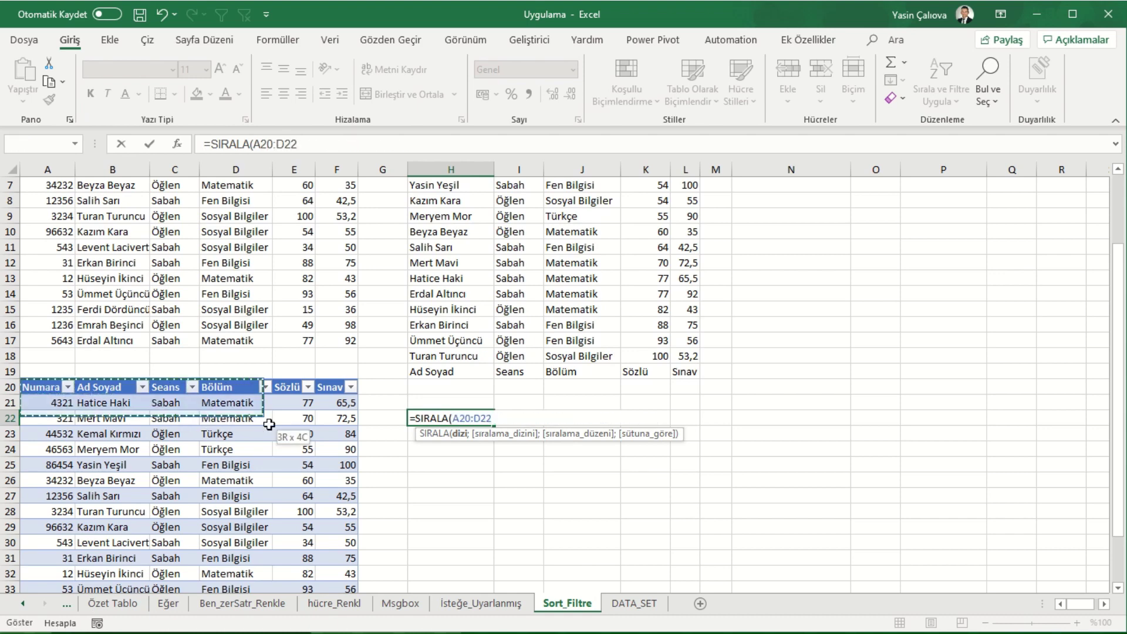
pyautogui.moveTo(49, 388); pyautogui.dragTo(336, 527)
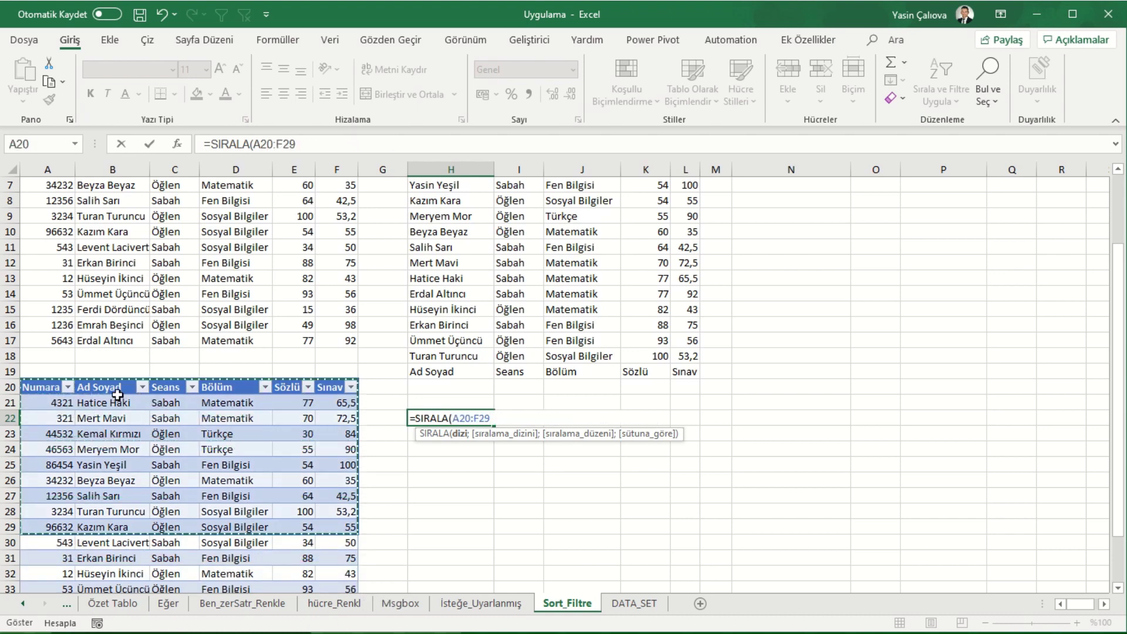
pyautogui.moveTo(116, 389)
pyautogui.mouseDown()
pyautogui.moveTo(336, 521)
pyautogui.moveTo(348, 554)
pyautogui.mouseUp()
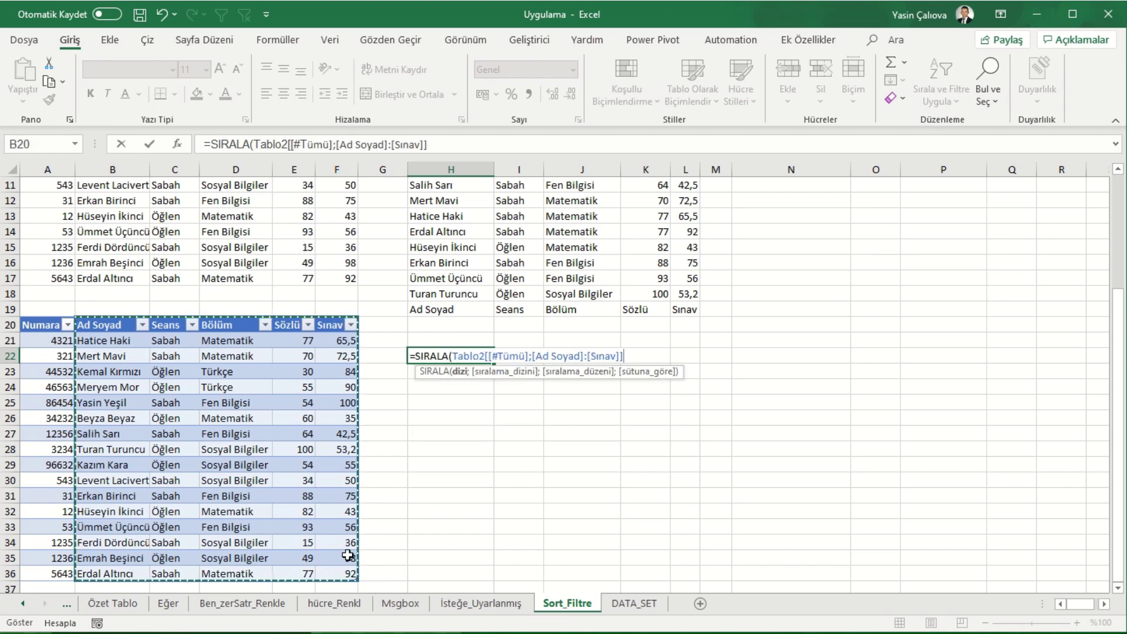
pyautogui.write(';')
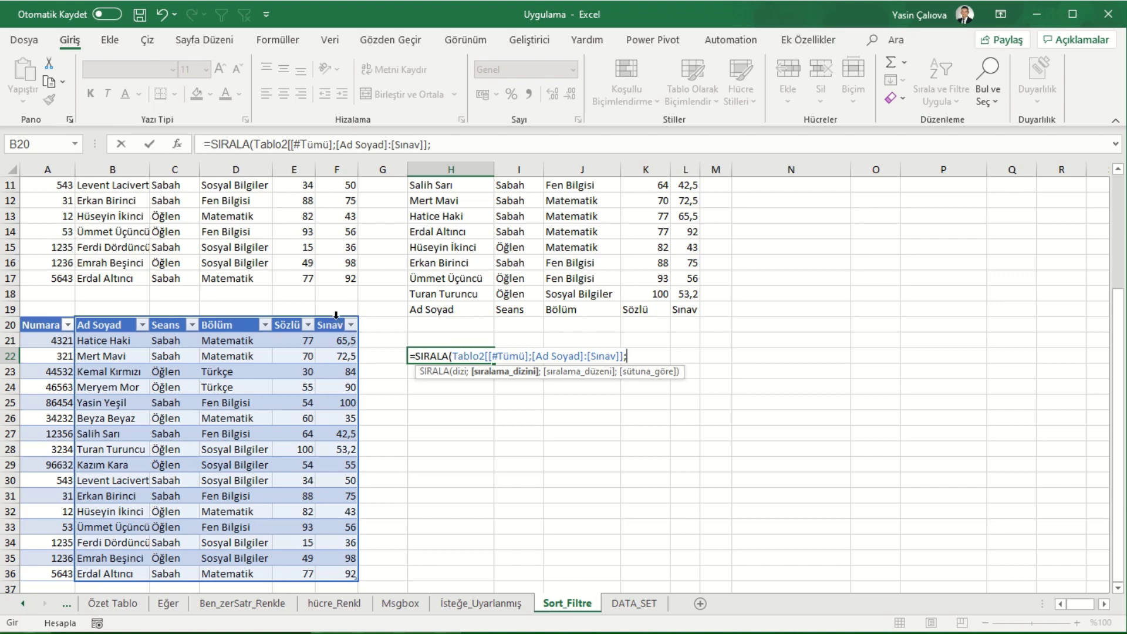
pyautogui.click(336, 316)
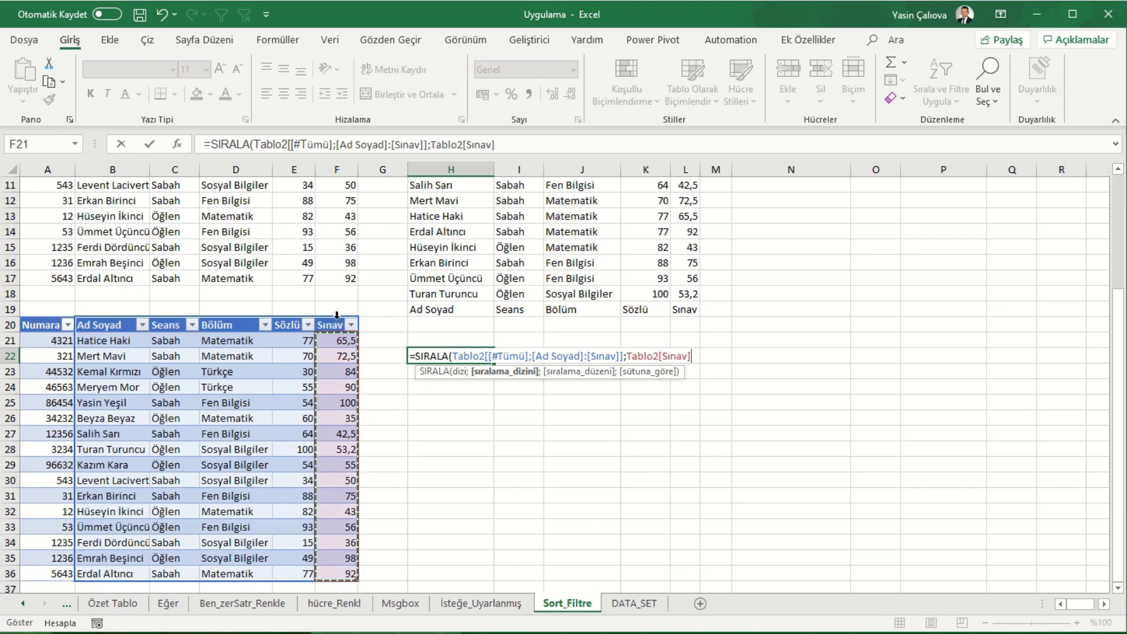
pyautogui.press('BackSpace')
pyautogui.press('BackSpace')
pyautogui.press('BackSpace')
pyautogui.press('BackSpace')
pyautogui.press('BackSpace')
pyautogui.press('BackSpace')
pyautogui.press('BackSpace')
pyautogui.press('BackSpace')
pyautogui.press('BackSpace')
pyautogui.press('BackSpace')
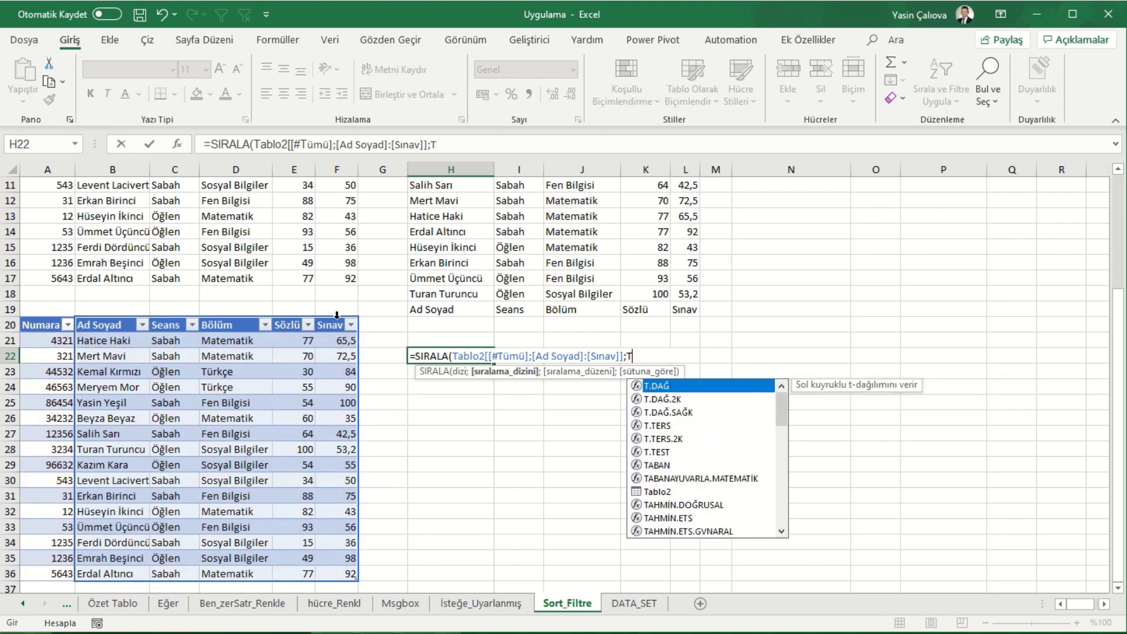
pyautogui.press('BackSpace')
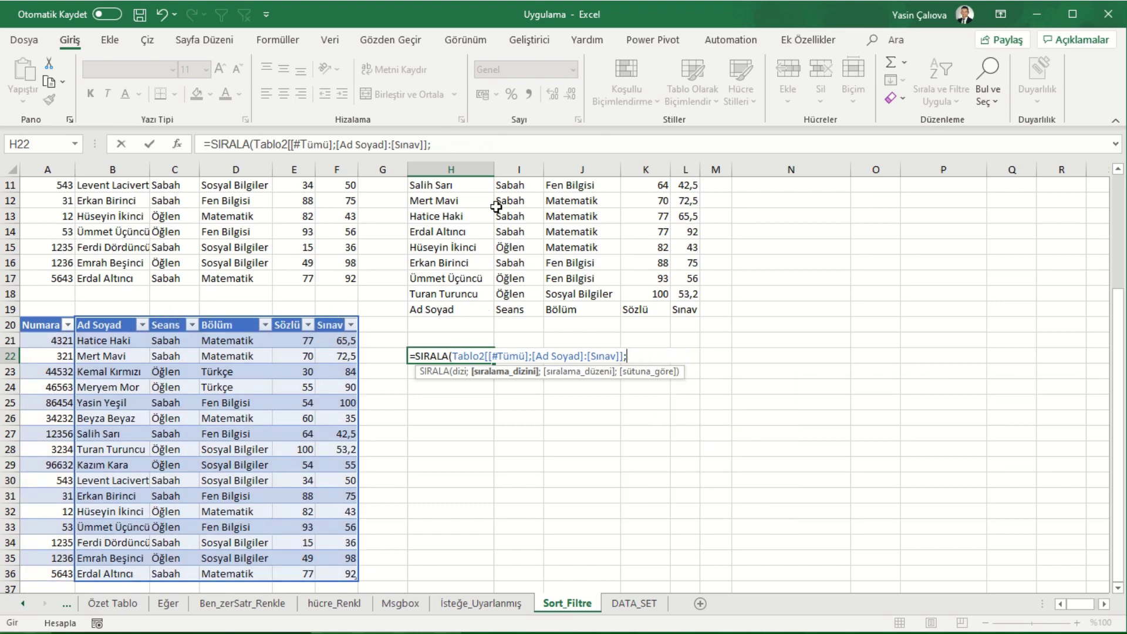
pyautogui.click(484, 136)
pyautogui.write('5')
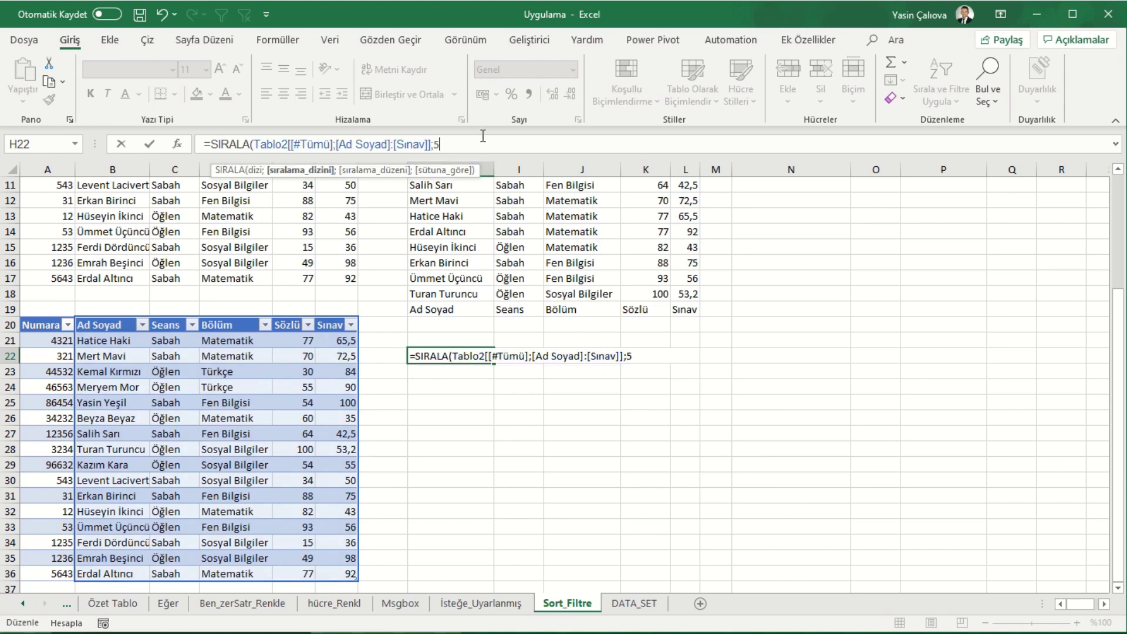
pyautogui.write(';')
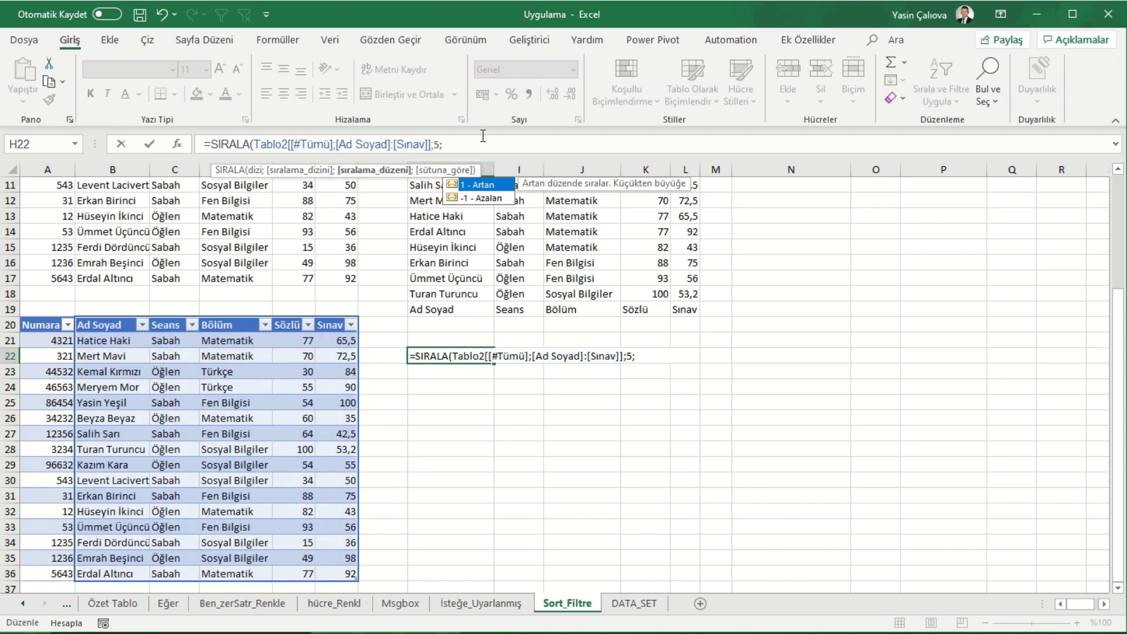
pyautogui.write('1)')
pyautogui.press('Return')
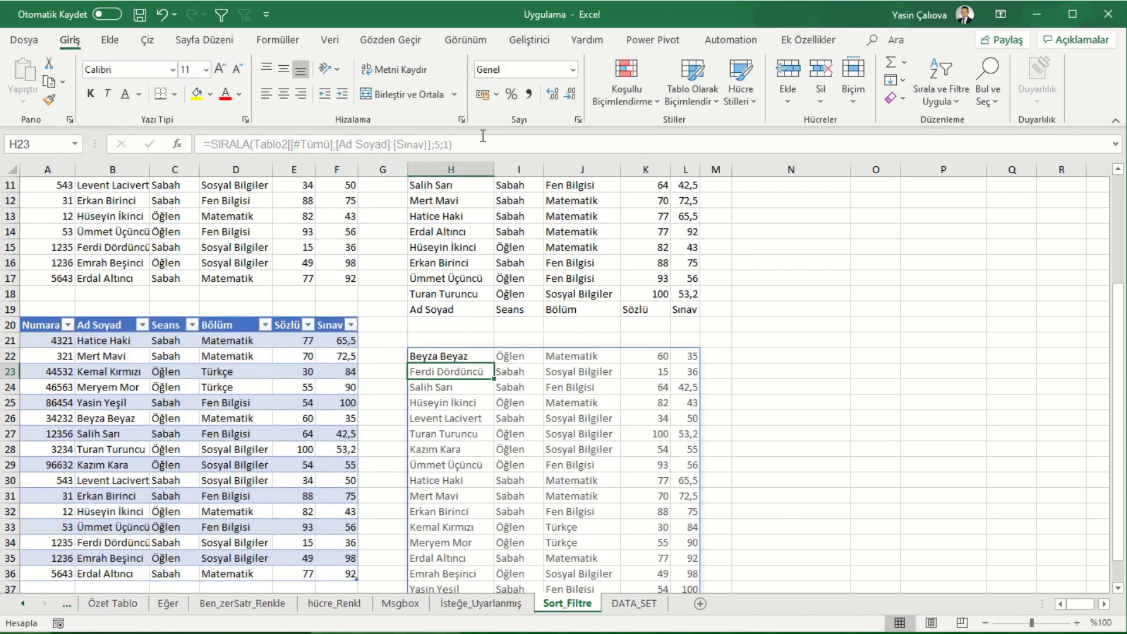
pyautogui.scroll(-1, 861, 384)
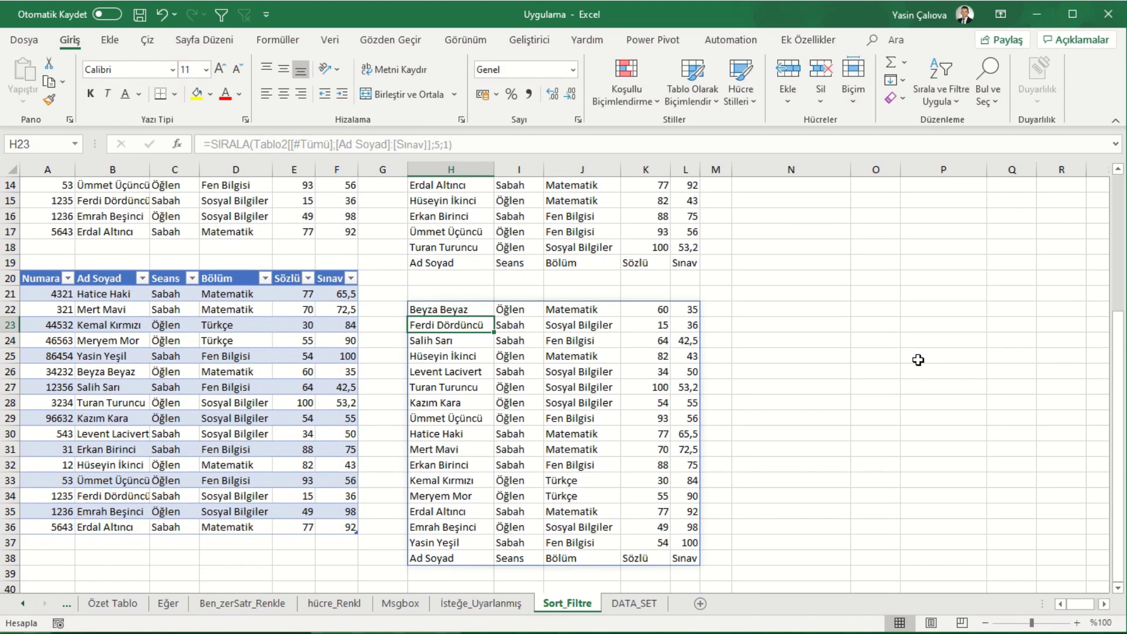
pyautogui.scroll(5, 749, 294)
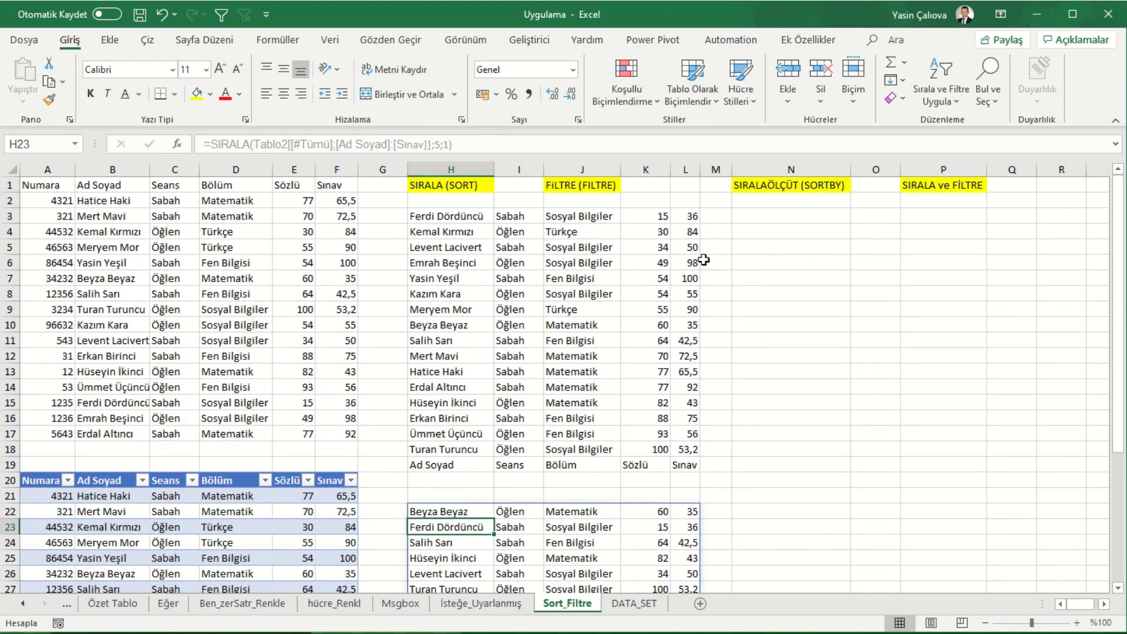
pyautogui.scroll(-1, 656, 241)
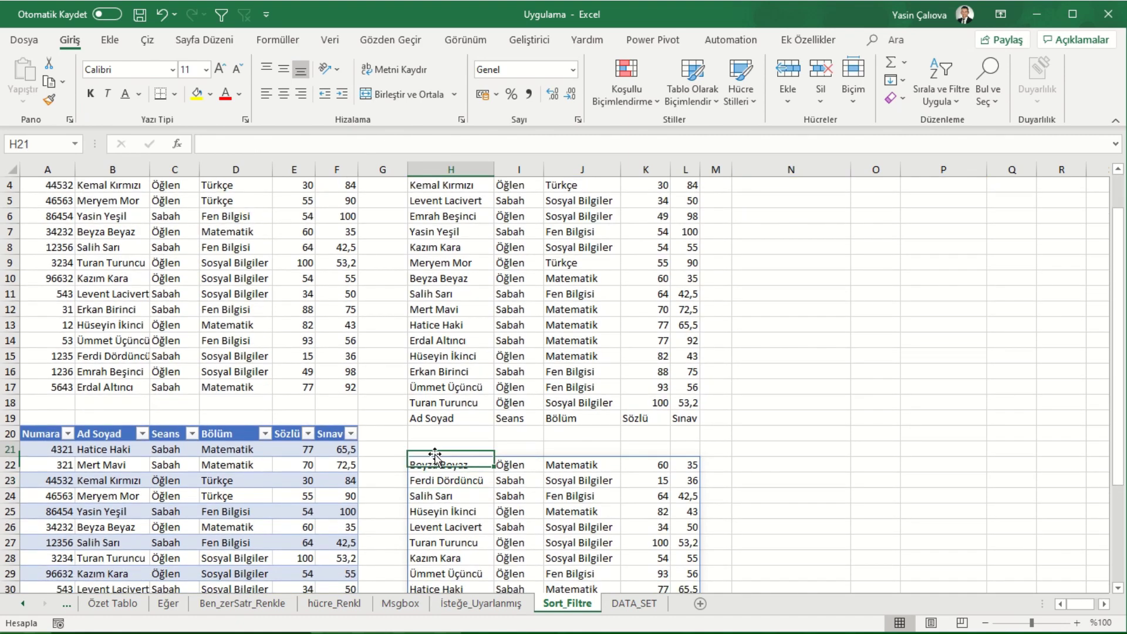
# Step: Change the H22 sort index from 5 to 4 so the table sorts by Sözlü
pyautogui.click(441, 450)
pyautogui.click(442, 464)
pyautogui.click(439, 144)
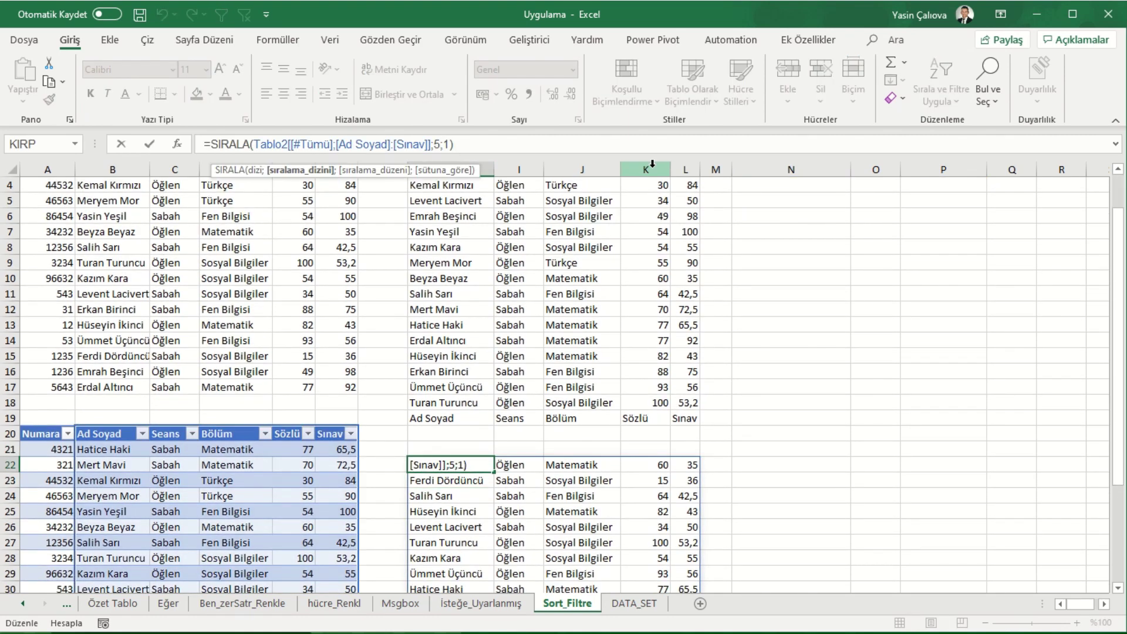
pyautogui.press('BackSpace')
pyautogui.write('4')
pyautogui.press('Return')
pyautogui.scroll(-1, 901, 304)
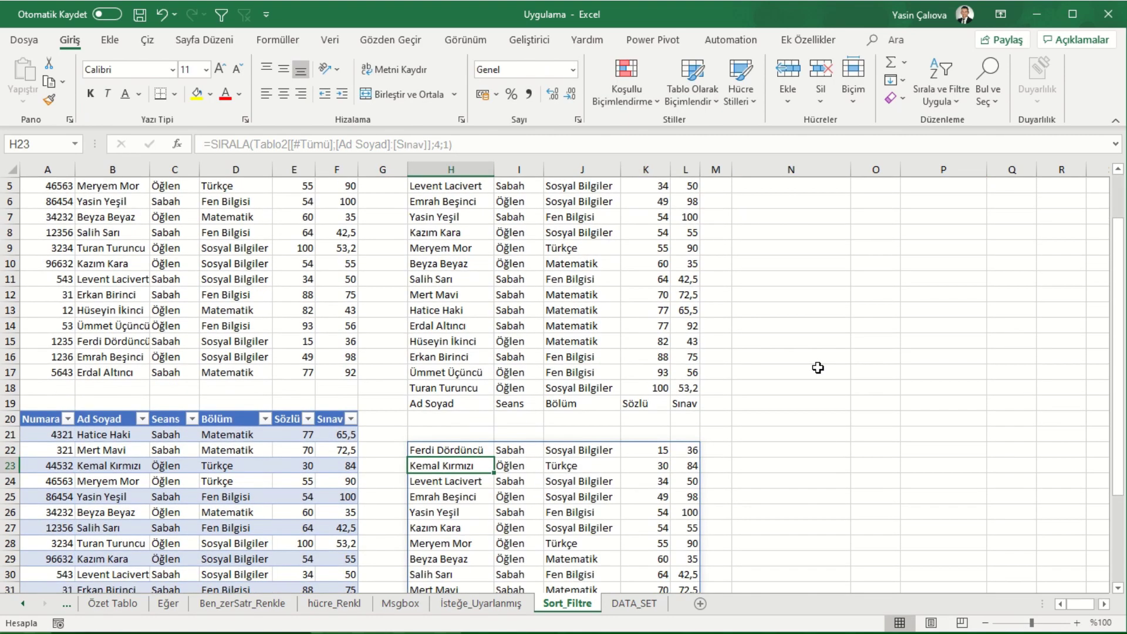
pyautogui.scroll(-5, 818, 365)
pyautogui.scroll(1, 820, 360)
pyautogui.scroll(4, 820, 359)
pyautogui.scroll(1, 821, 358)
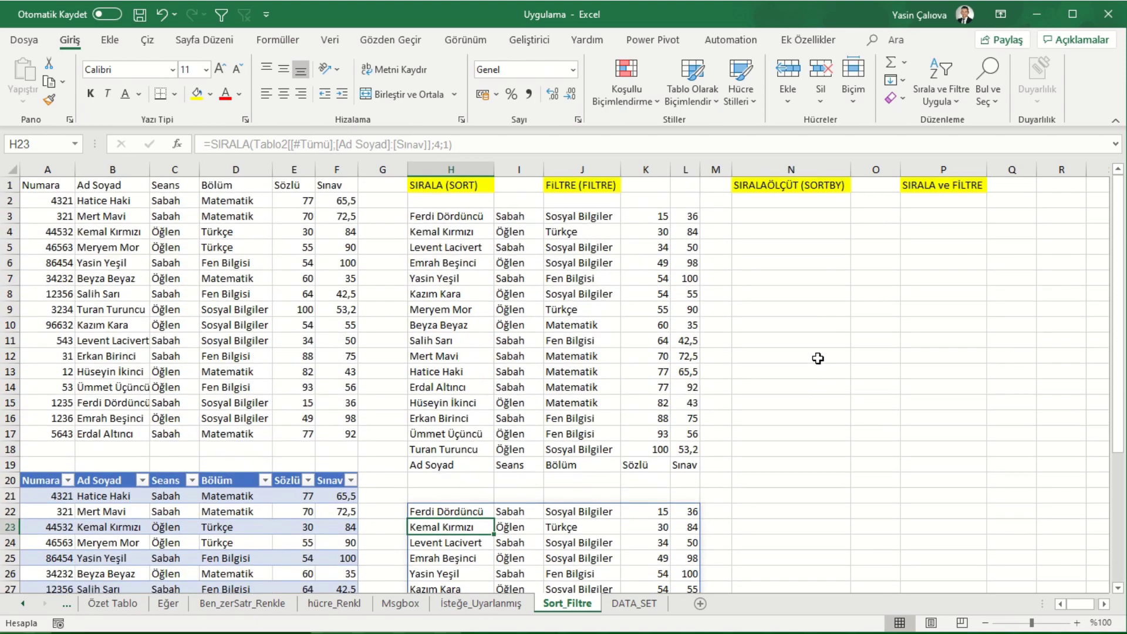
pyautogui.scroll(-3, 821, 358)
pyautogui.scroll(-1, 821, 358)
pyautogui.scroll(3, 819, 359)
pyautogui.scroll(1, 817, 358)
pyautogui.scroll(-1, 787, 346)
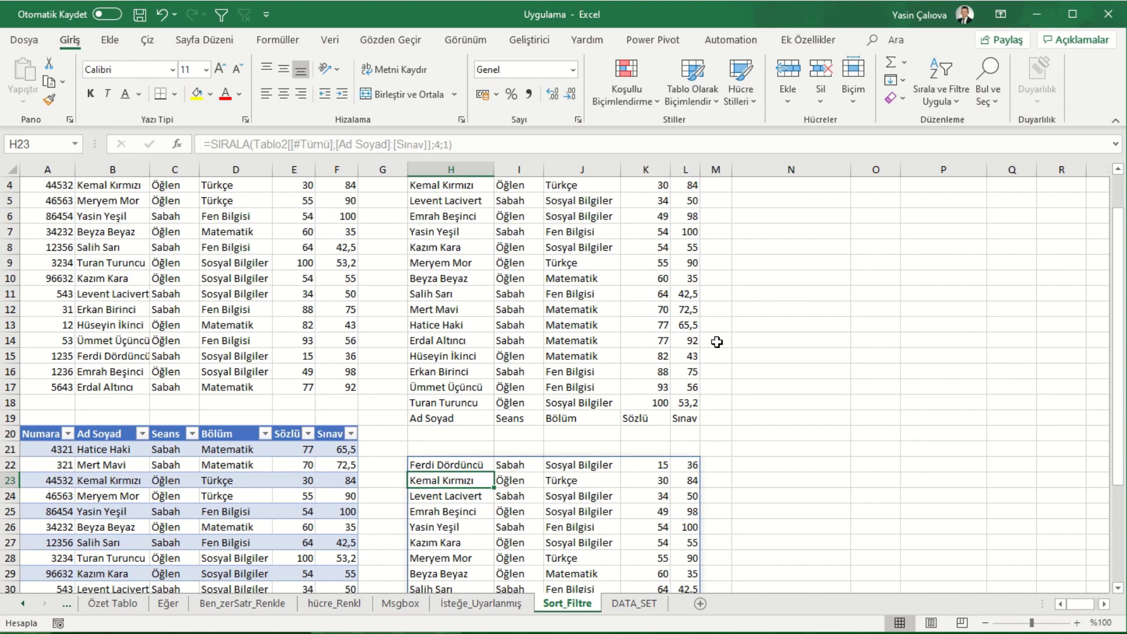
pyautogui.scroll(1, 251, 344)
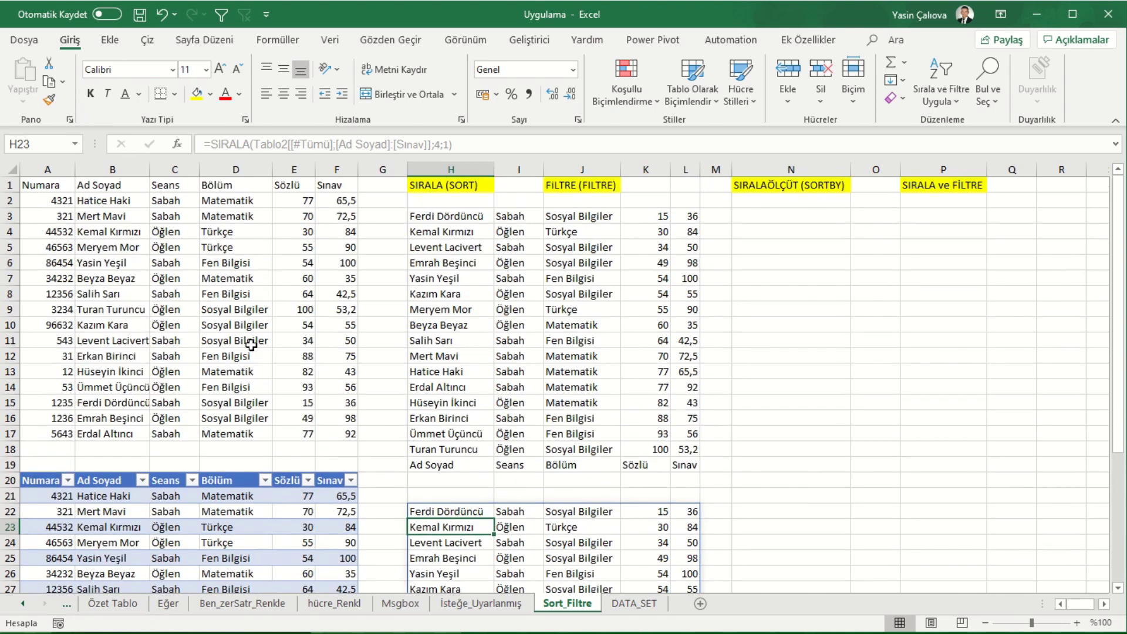
# Step: Enter 89 as the Sözlü score in E6 so the sorted lists update
pyautogui.click(300, 269)
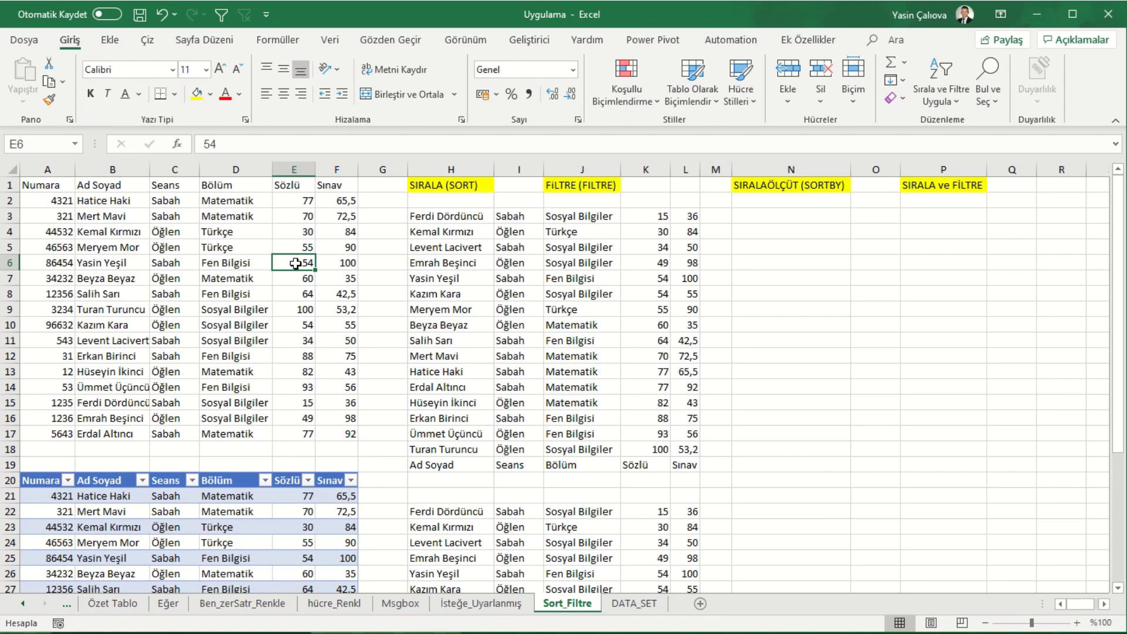
pyautogui.write('8')
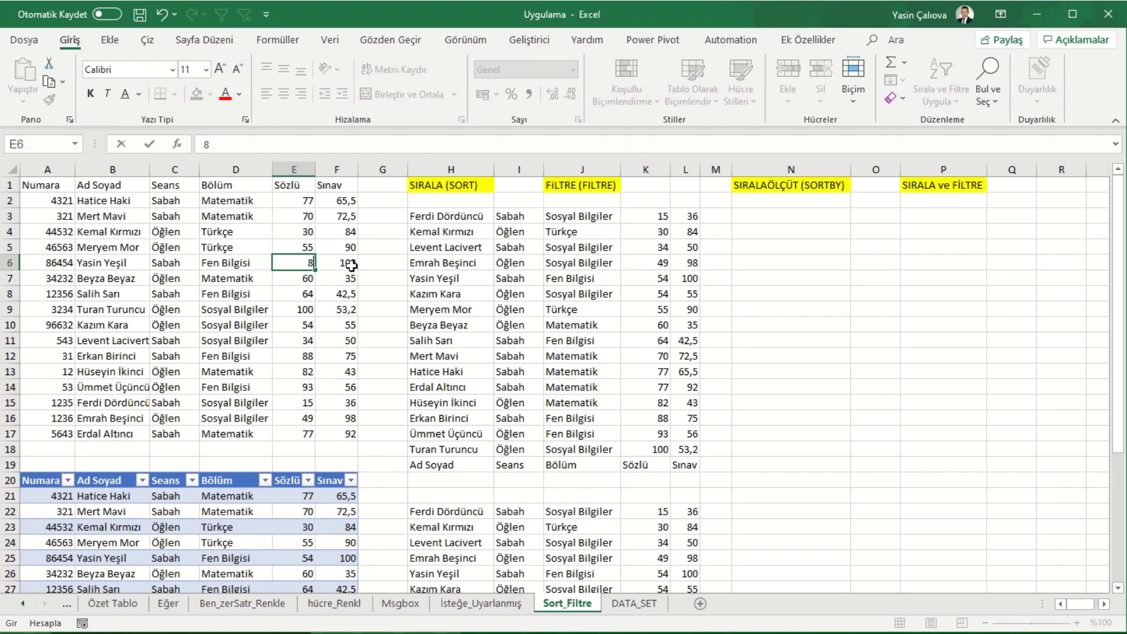
pyautogui.write('9')
pyautogui.press('Return')
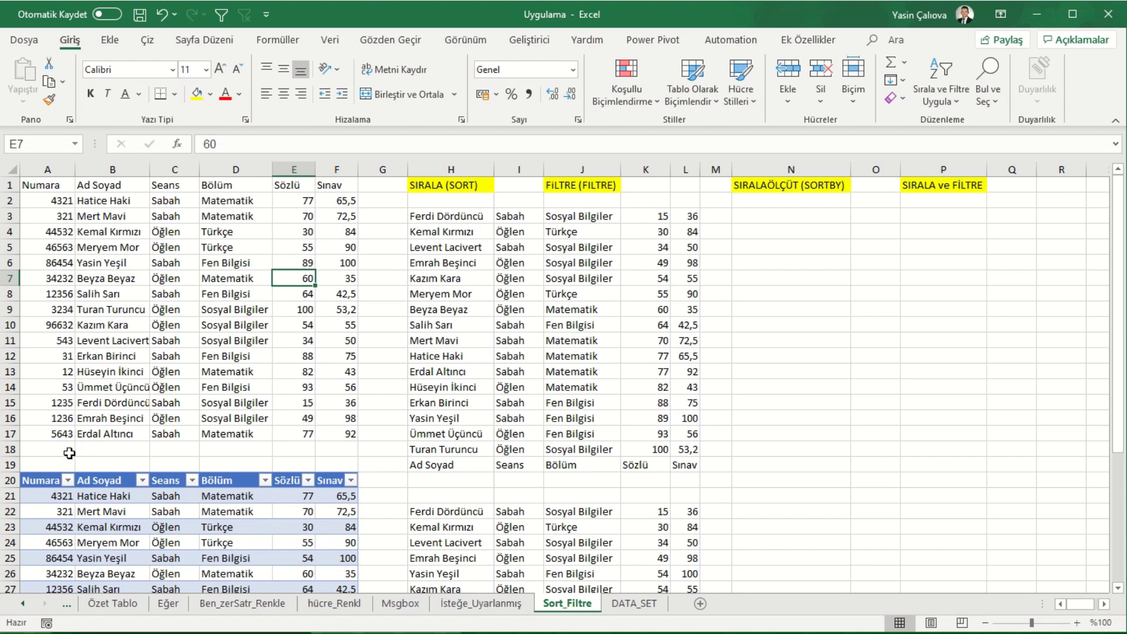
# Step: Change the Tablo2 Sözlü score in E25 to 88, then return to the sheet top
pyautogui.scroll(-3, 129, 390)
pyautogui.click(312, 441)
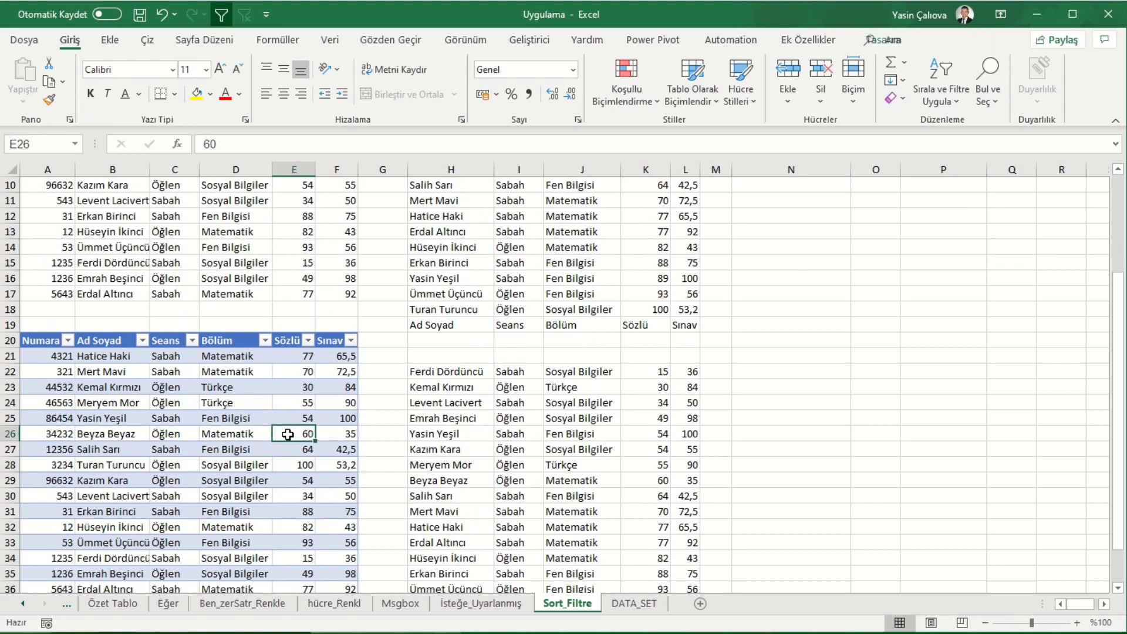
pyautogui.scroll(-2, 319, 443)
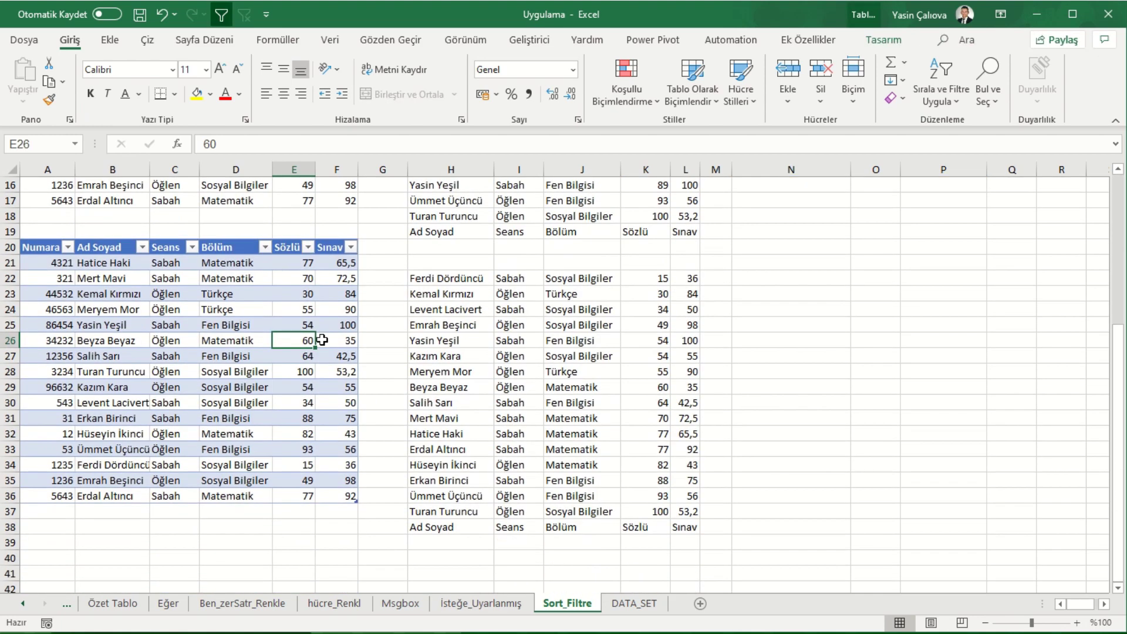
pyautogui.click(311, 323)
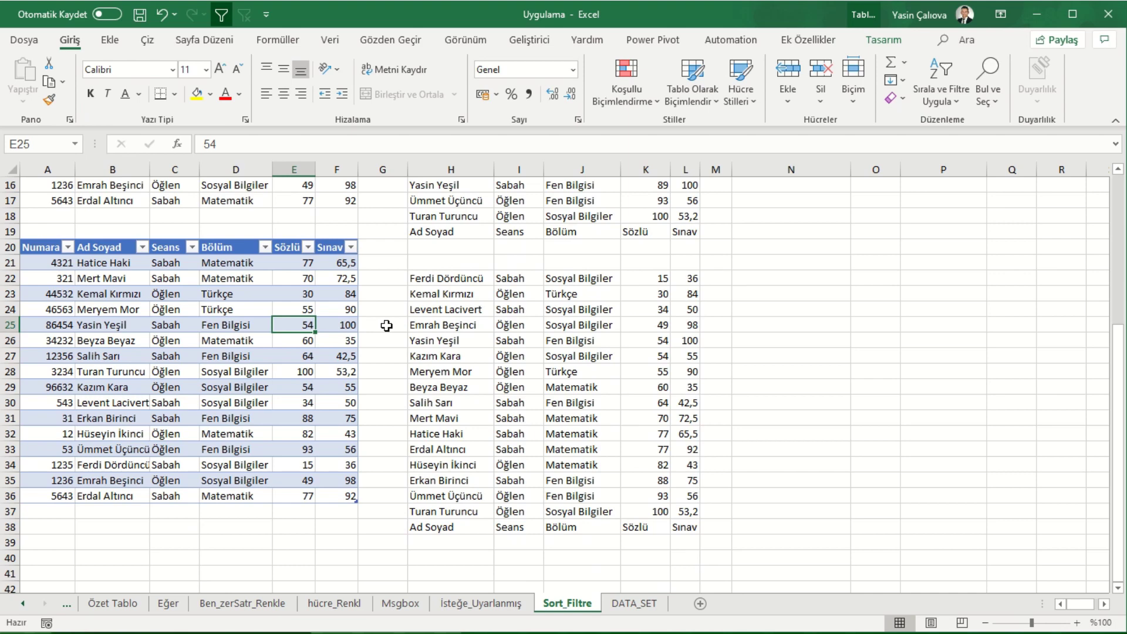
pyautogui.write('88')
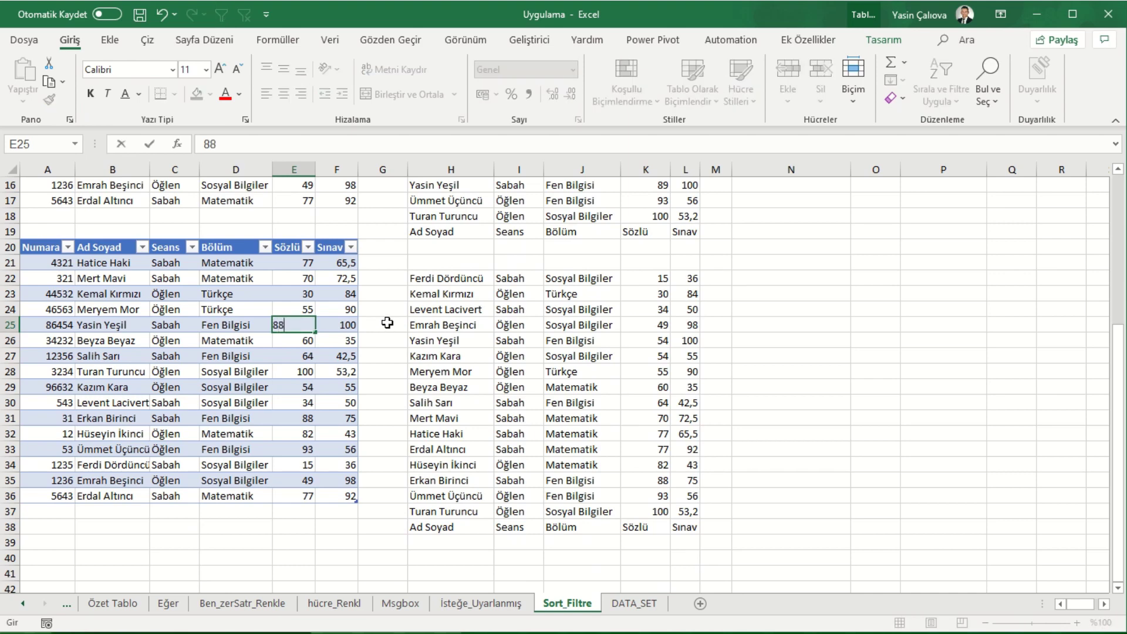
pyautogui.press('Return')
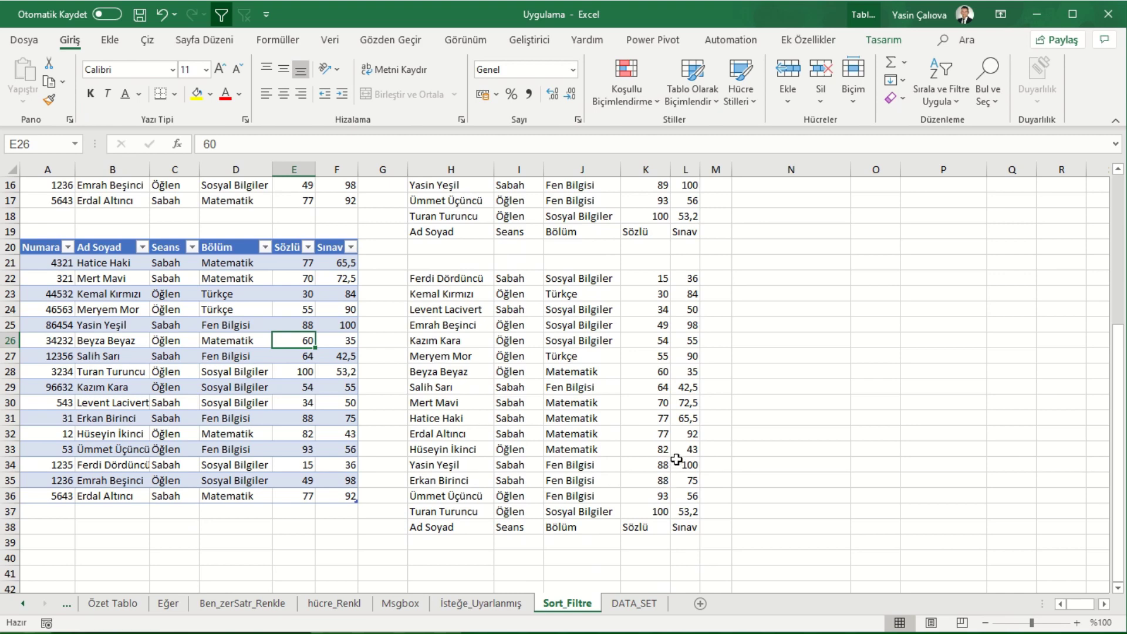
pyautogui.scroll(4, 171, 388)
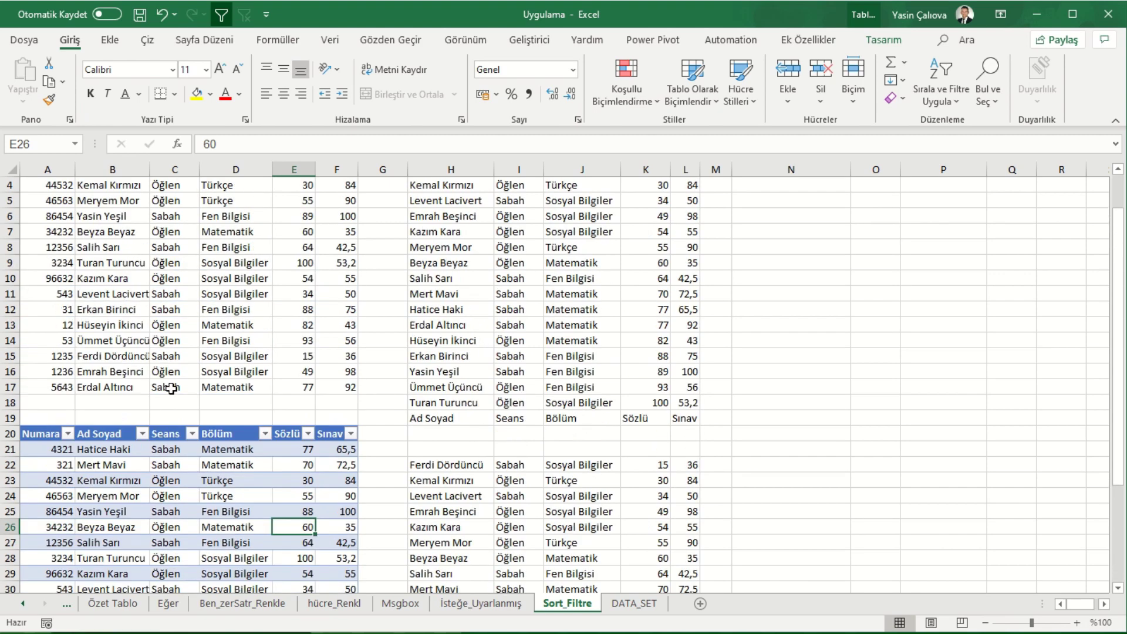
pyautogui.scroll(1, 159, 384)
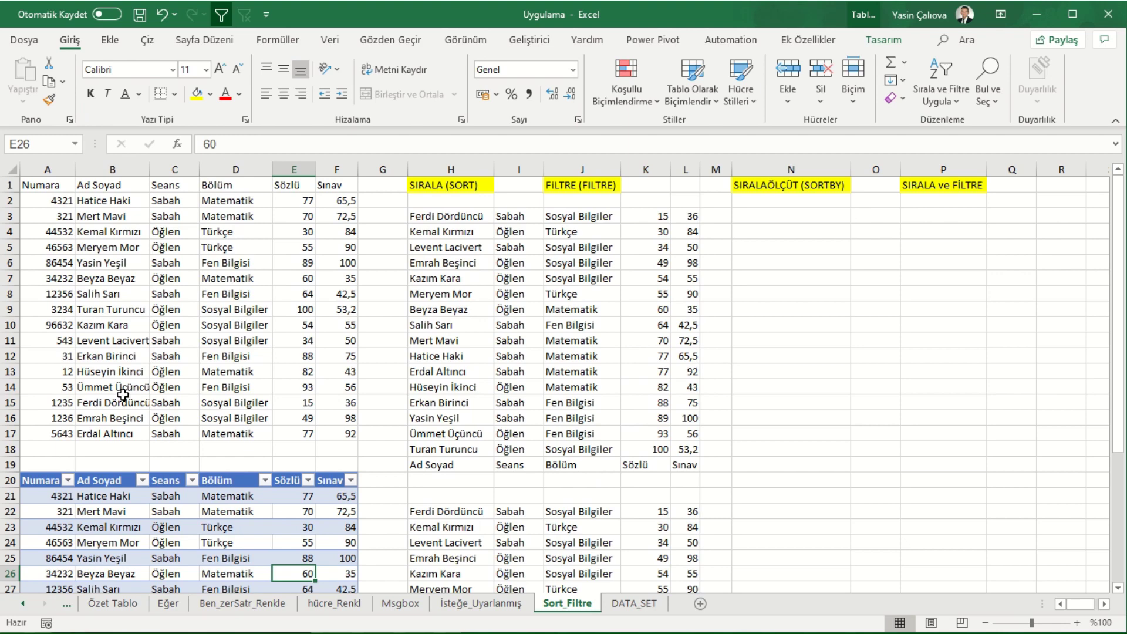
# Step: Fill row 18 with 4564, Sırala ve Filtre, Gece, Felsefe, 10 and 100
pyautogui.click(54, 449)
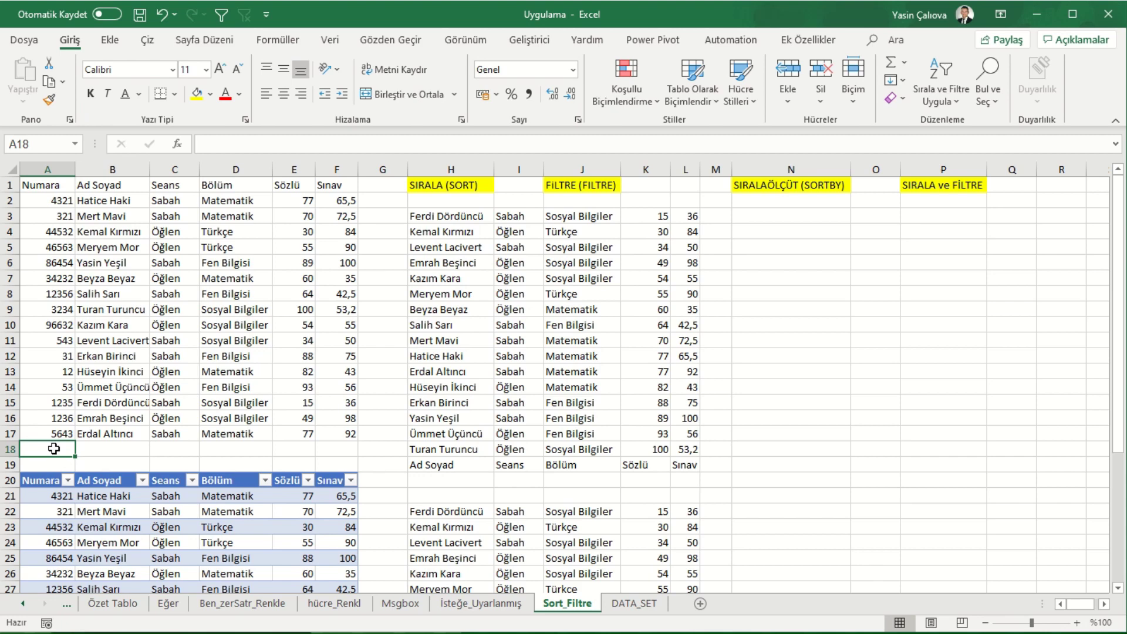
pyautogui.write('456')
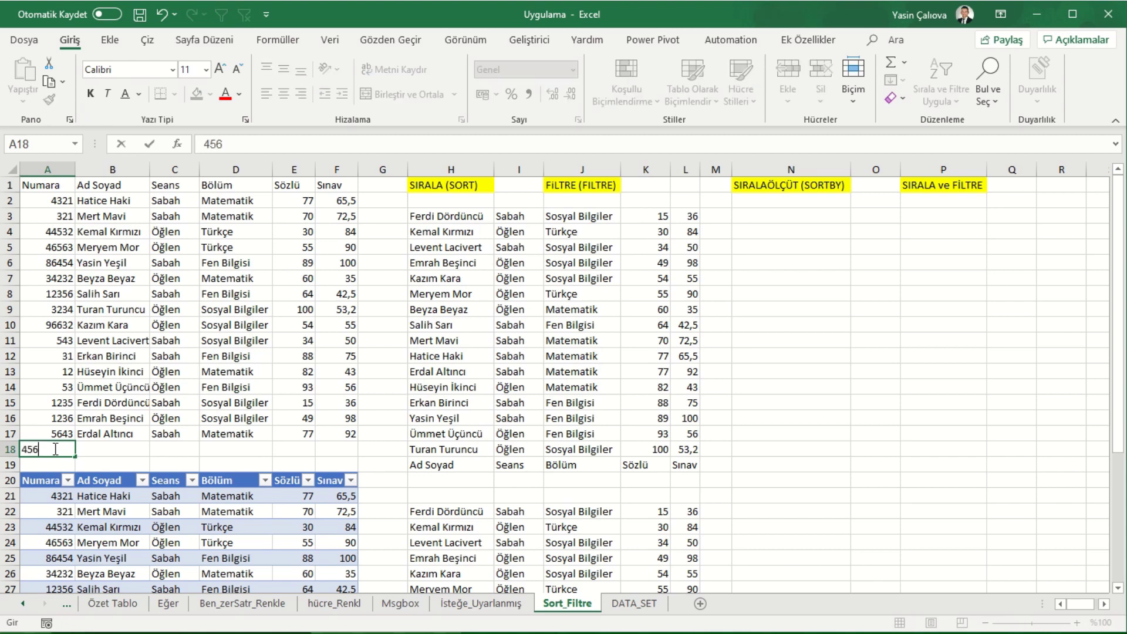
pyautogui.write('4')
pyautogui.press('Tab')
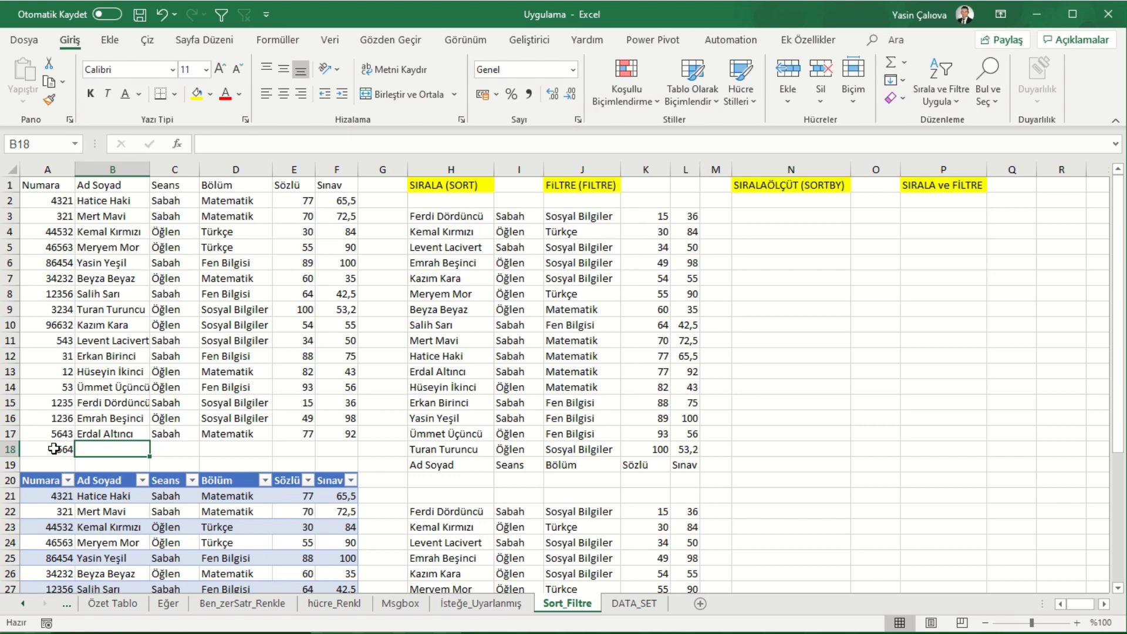
pyautogui.write('Sırala e')
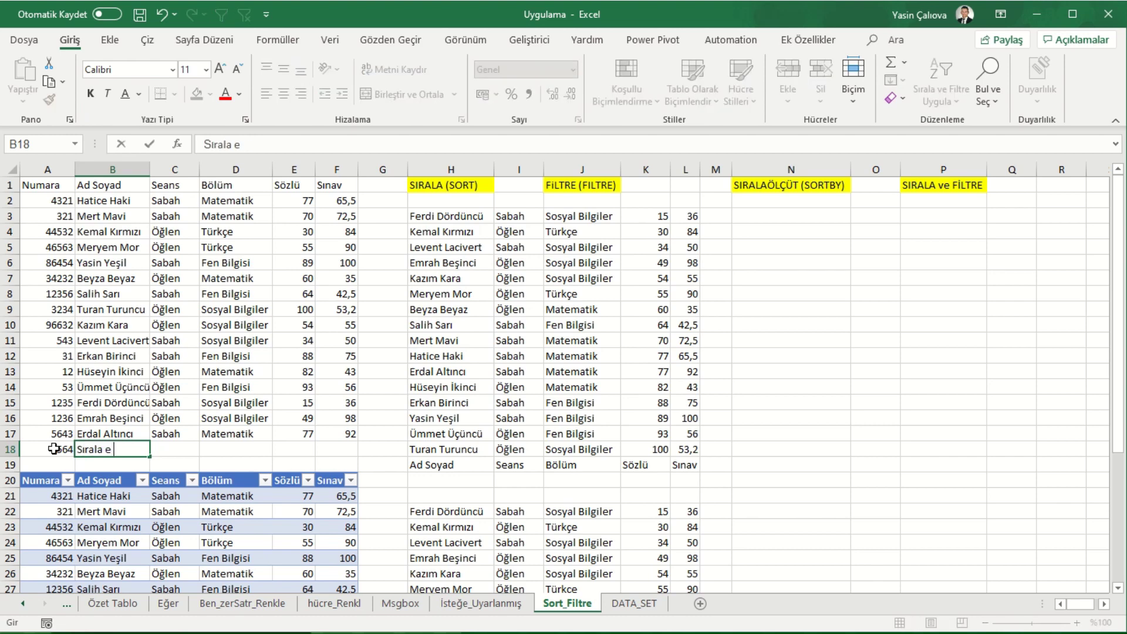
pyautogui.press('BackSpace')
pyautogui.write('ve Fi')
pyautogui.write('ltre')
pyautogui.press('Tab')
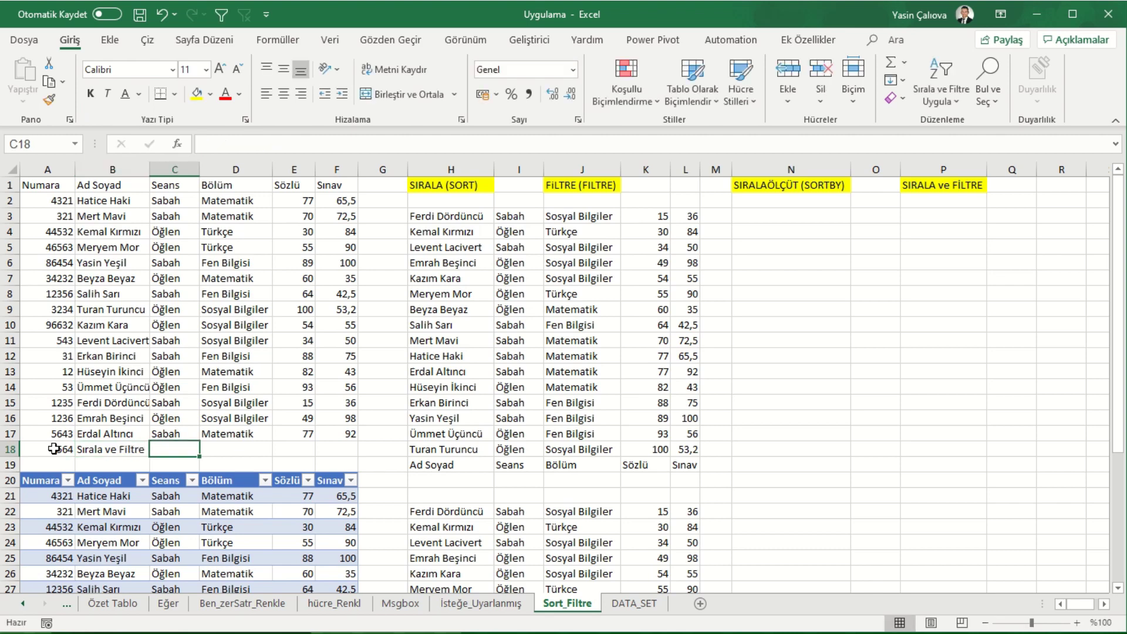
pyautogui.write('Gece')
pyautogui.press('Tab')
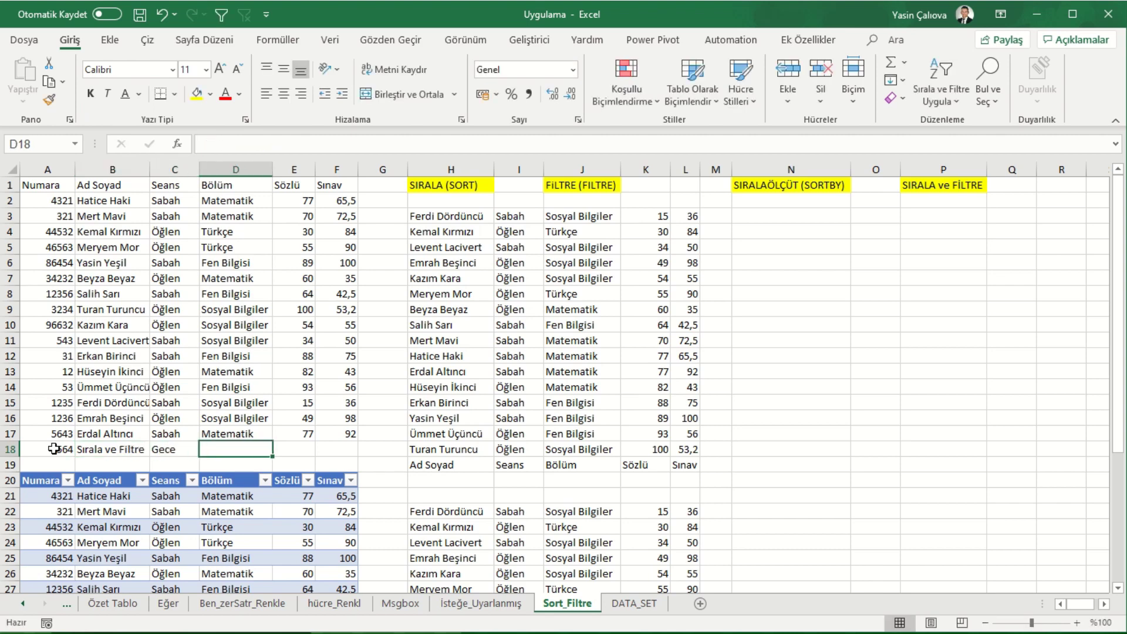
pyautogui.write('Felsefe')
pyautogui.press('Tab')
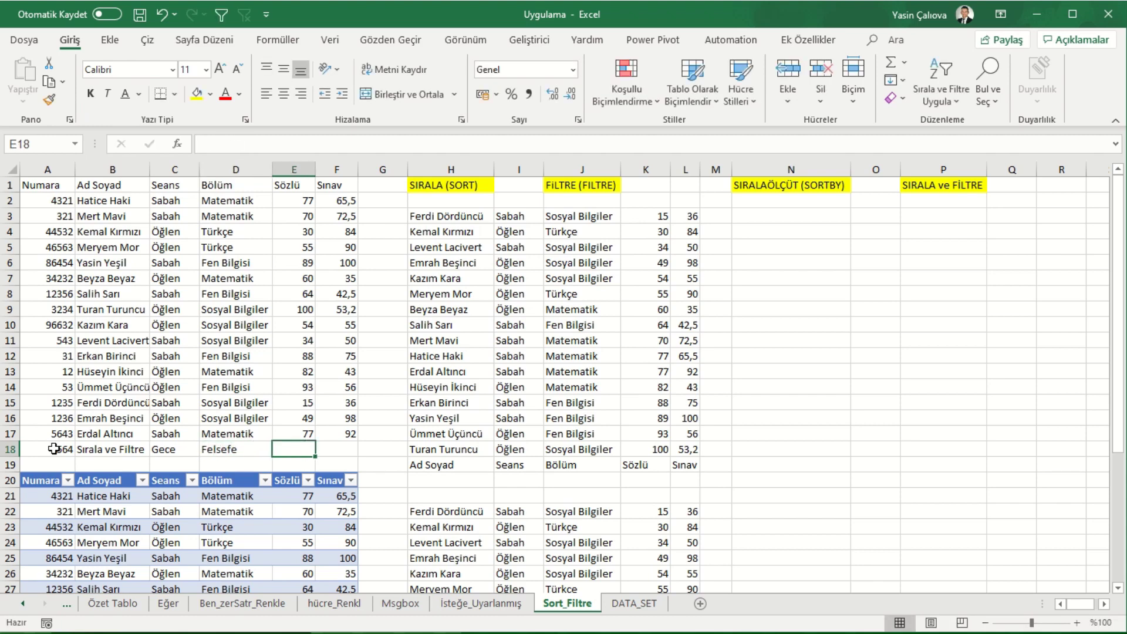
pyautogui.write('10')
pyautogui.press('Tab')
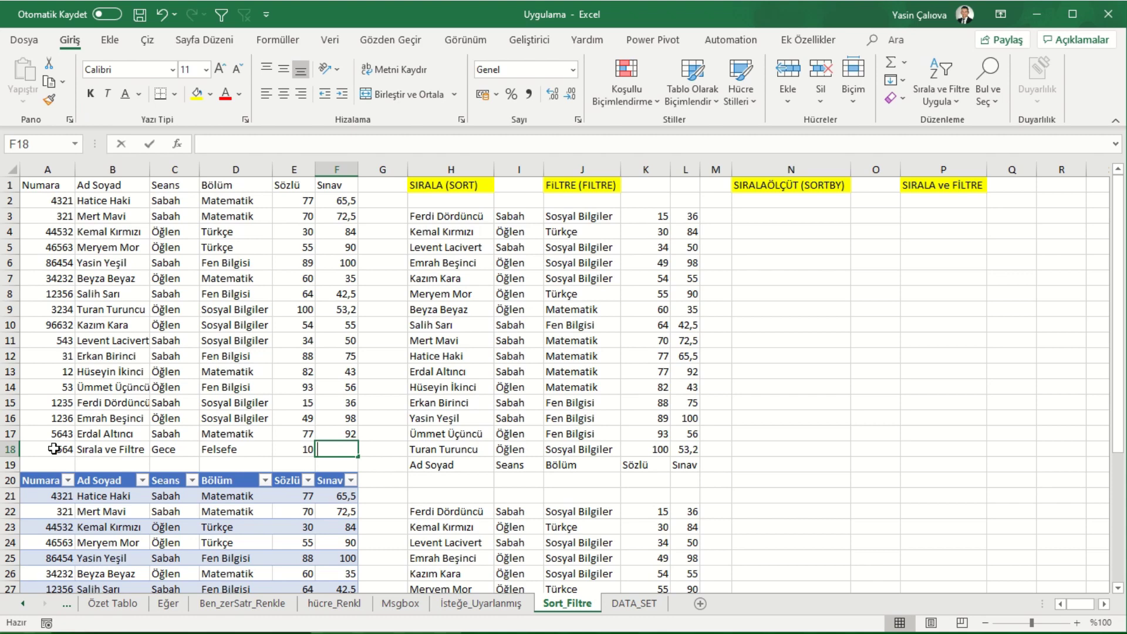
pyautogui.write('100')
pyautogui.press('Return')
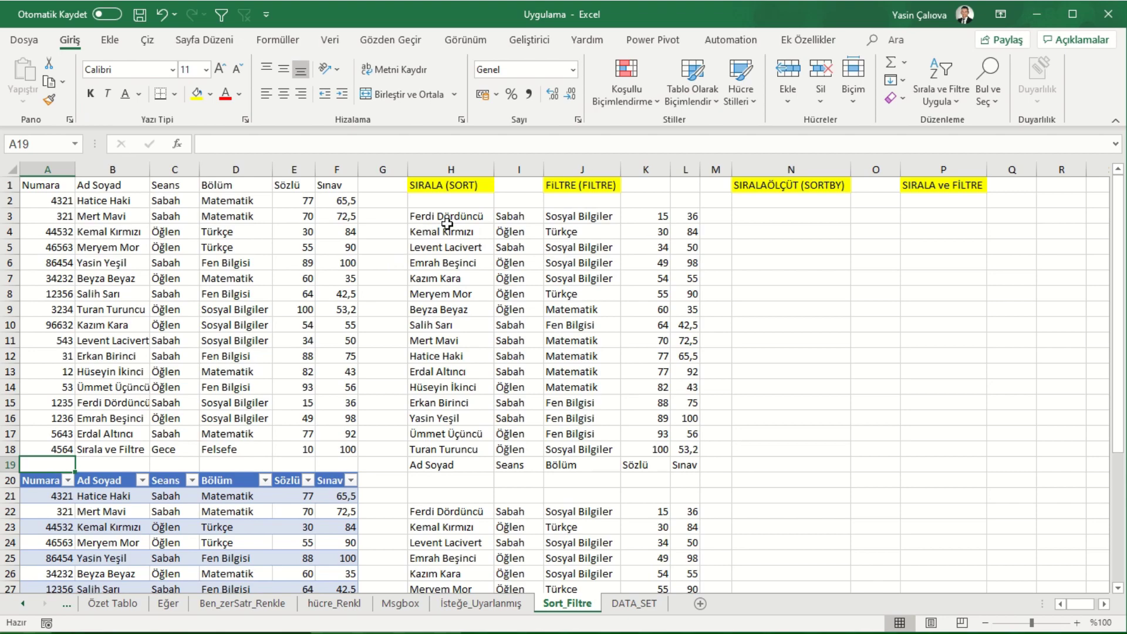
# Step: Check the H3 SIRALA formula, then scroll down to the end of Tablo2
pyautogui.click(453, 215)
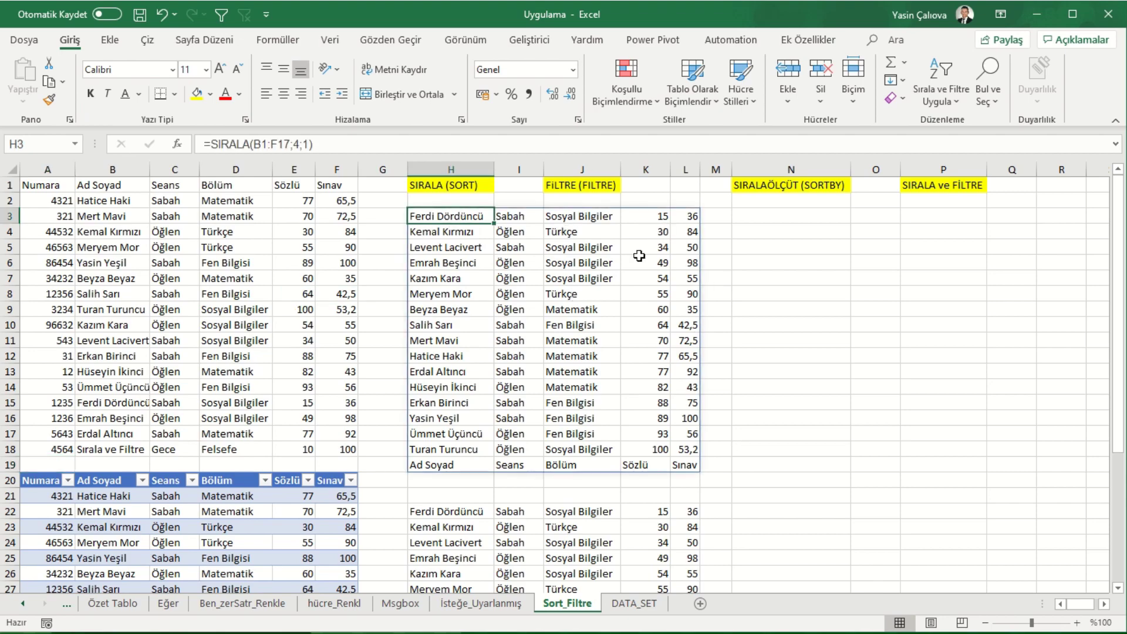
pyautogui.scroll(-1, 528, 281)
pyautogui.scroll(-1, 469, 288)
pyautogui.scroll(-3, 381, 294)
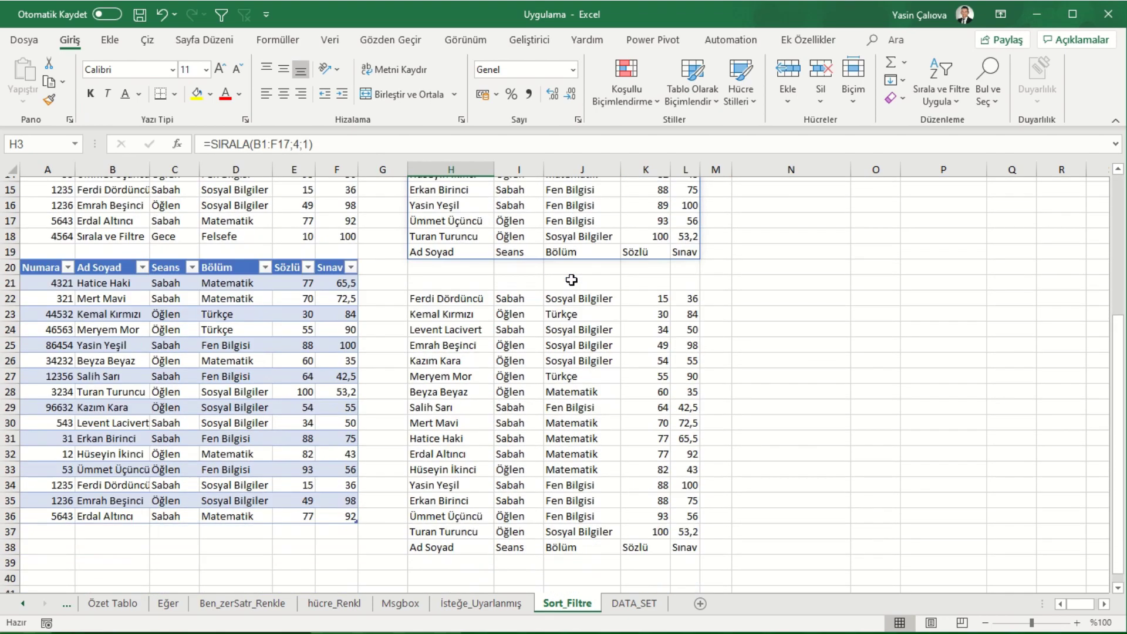
pyautogui.scroll(-1, 308, 300)
pyautogui.scroll(1, 235, 349)
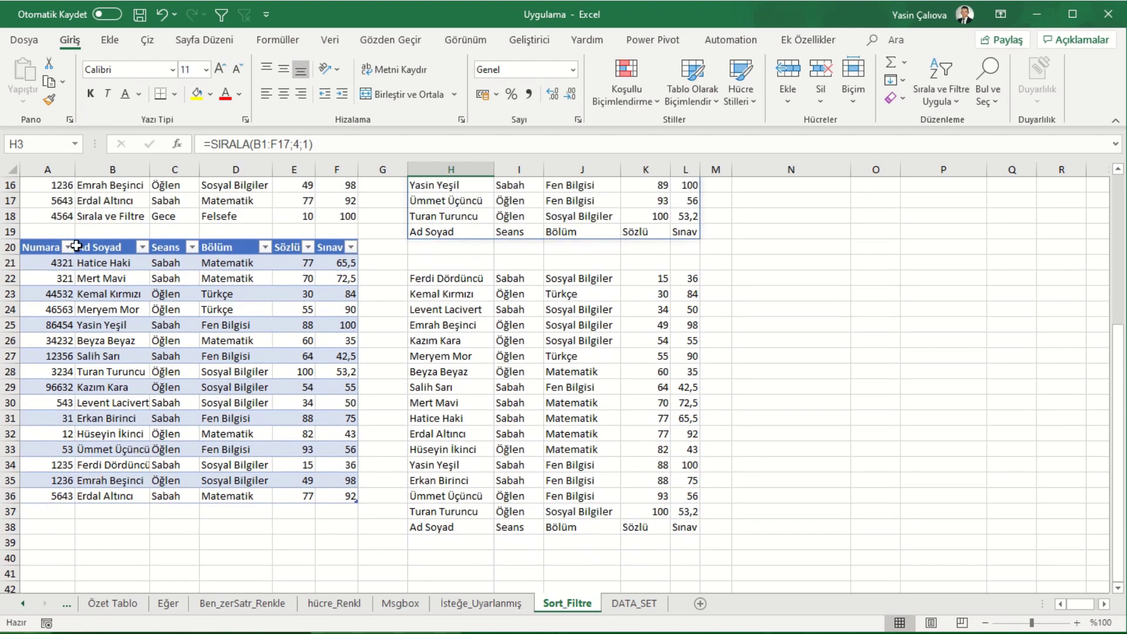
# Step: Add 4564, Sırala ve Filtre, Akşam, Felsefe, 10, 100 as Tablo2 row 37
pyautogui.click(63, 509)
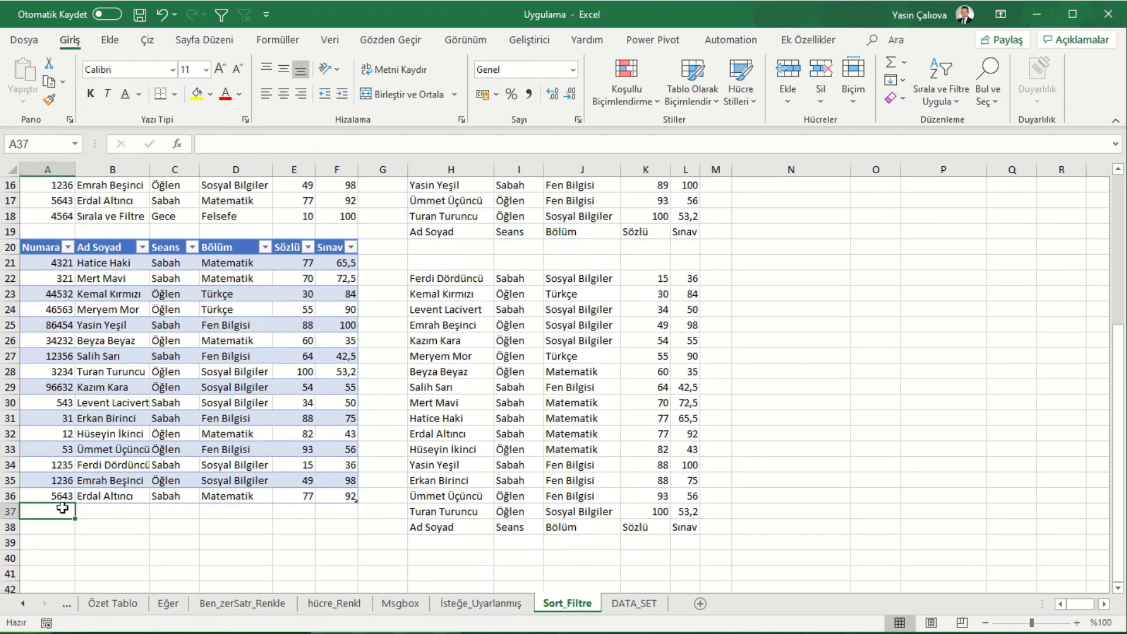
pyautogui.write('45')
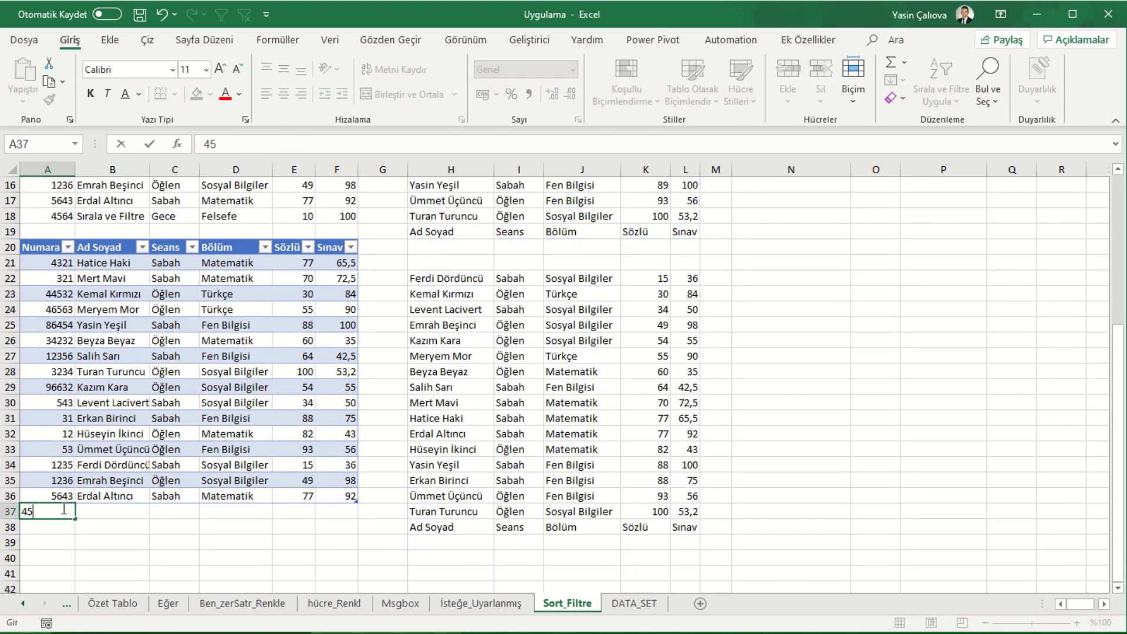
pyautogui.write('64')
pyautogui.press('Tab')
pyautogui.write('Sır')
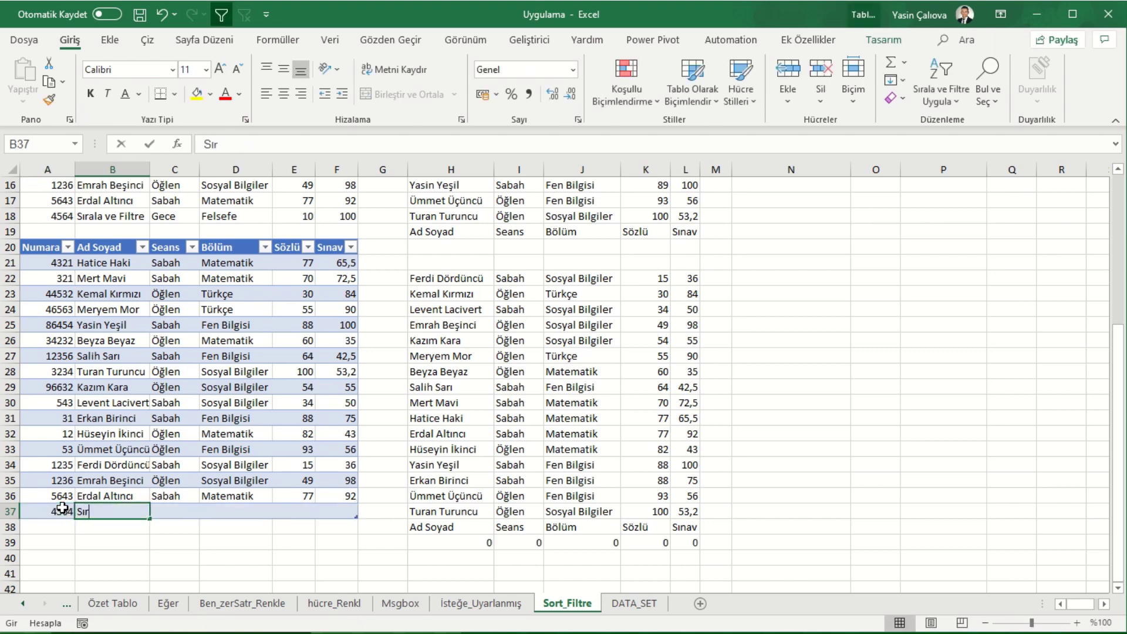
pyautogui.write('ala ve f')
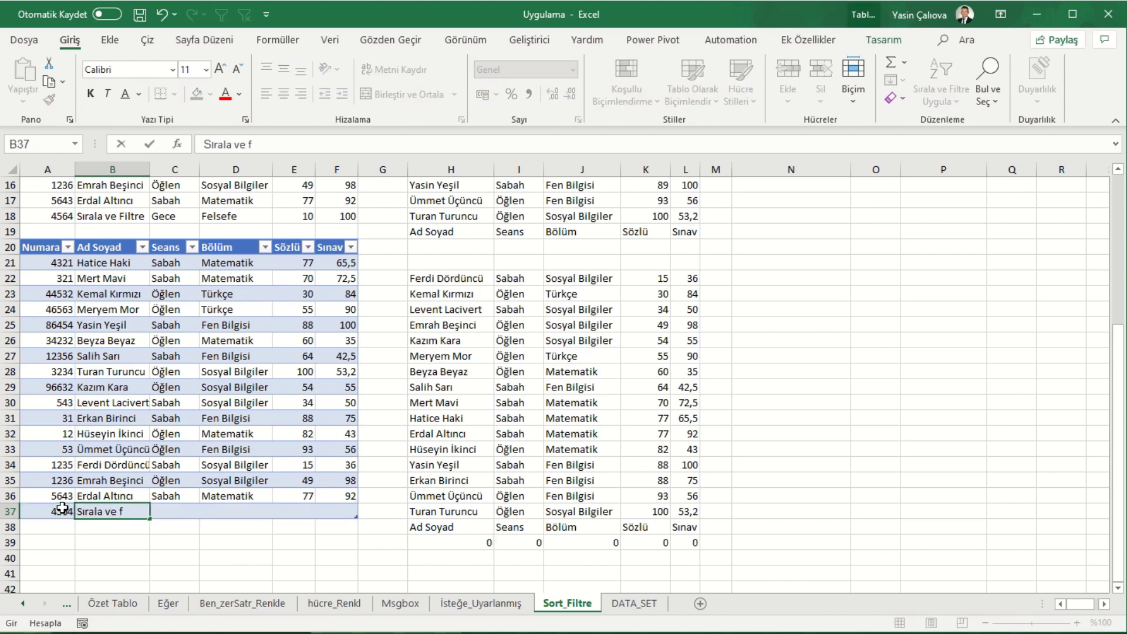
pyautogui.press('BackSpace')
pyautogui.write('Fil')
pyautogui.press('BackSpace')
pyautogui.write('tre')
pyautogui.press('Tab')
pyautogui.write('Akş')
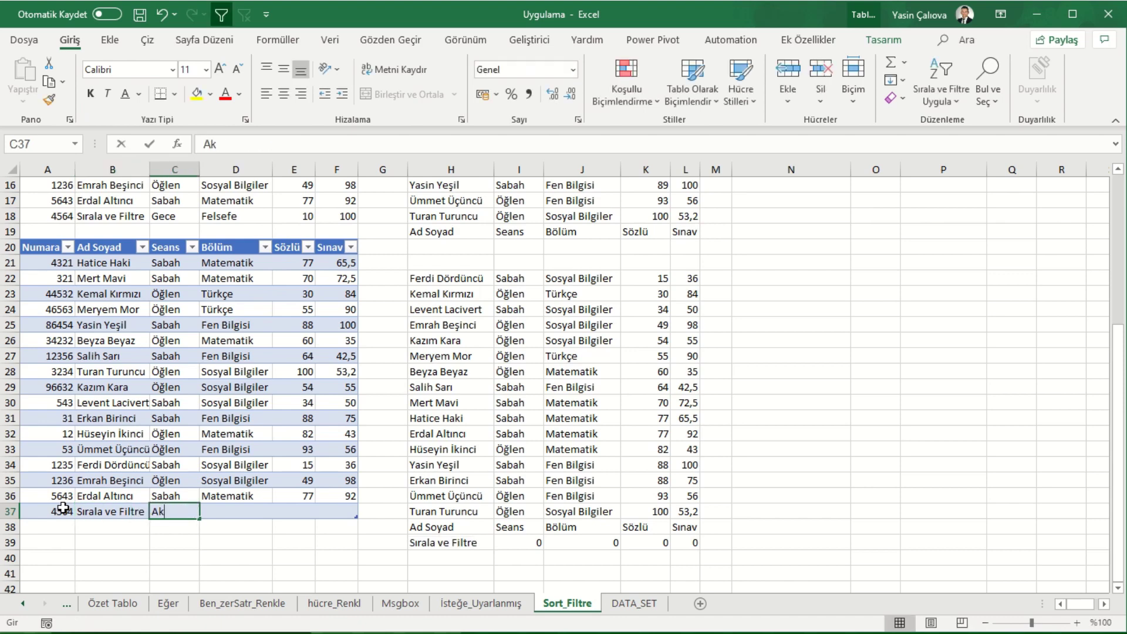
pyautogui.write('am')
pyautogui.press('Tab')
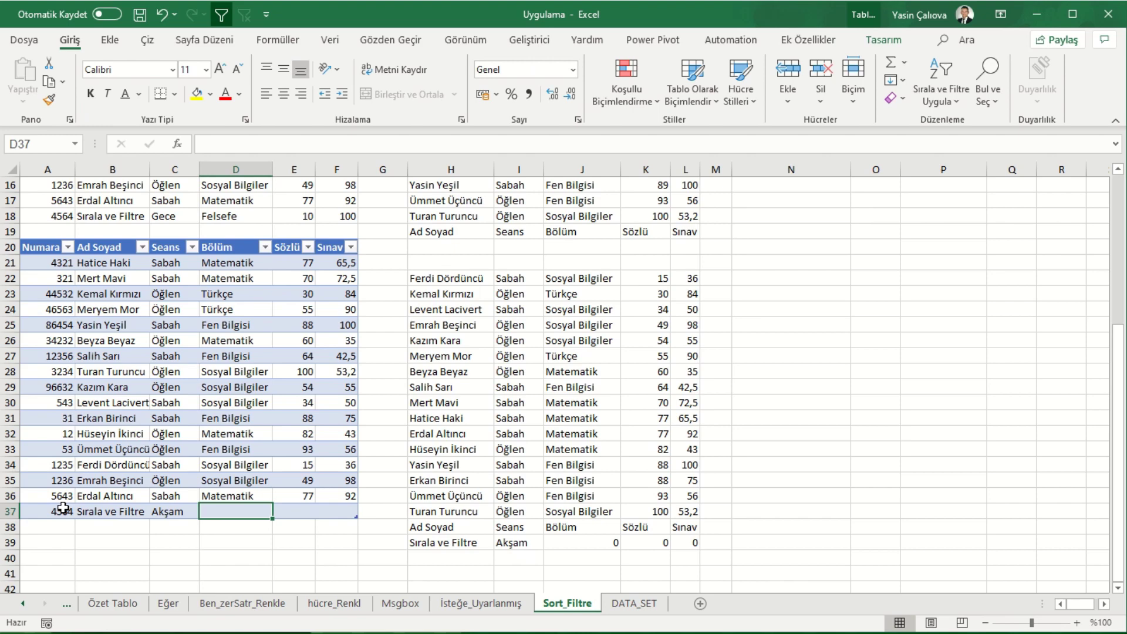
pyautogui.write('F')
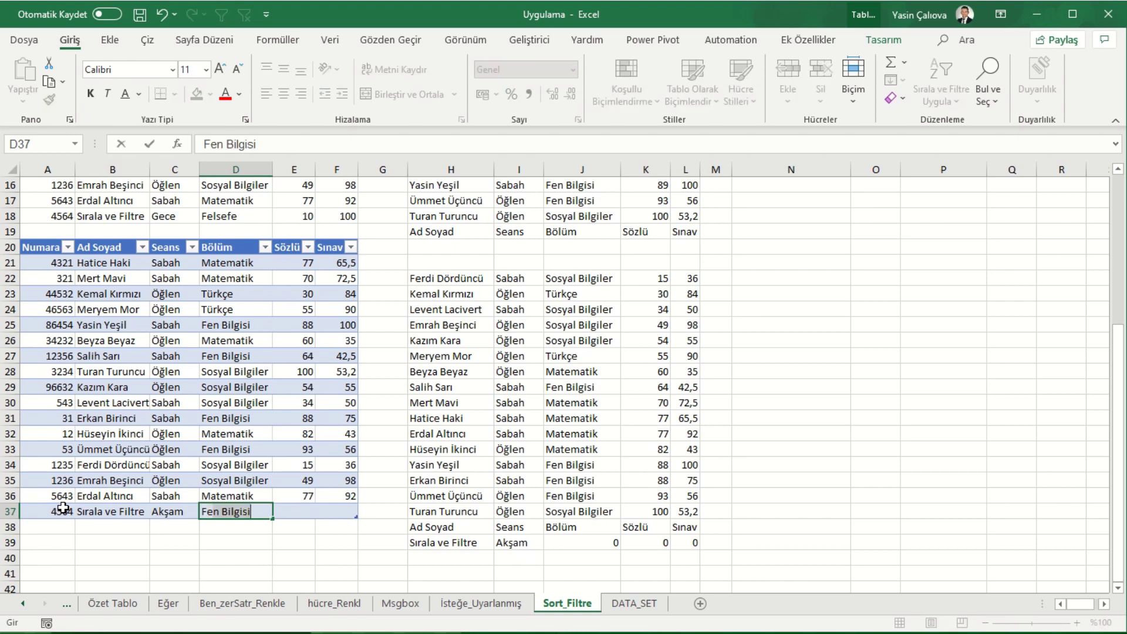
pyautogui.write('elsefe')
pyautogui.press('Tab')
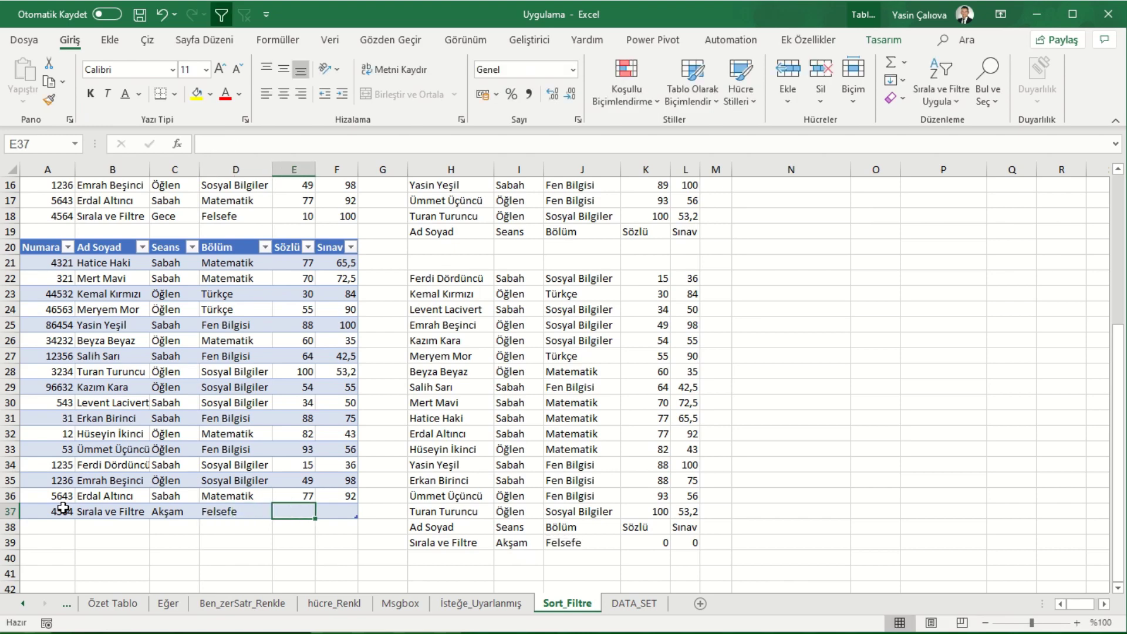
pyautogui.write('10')
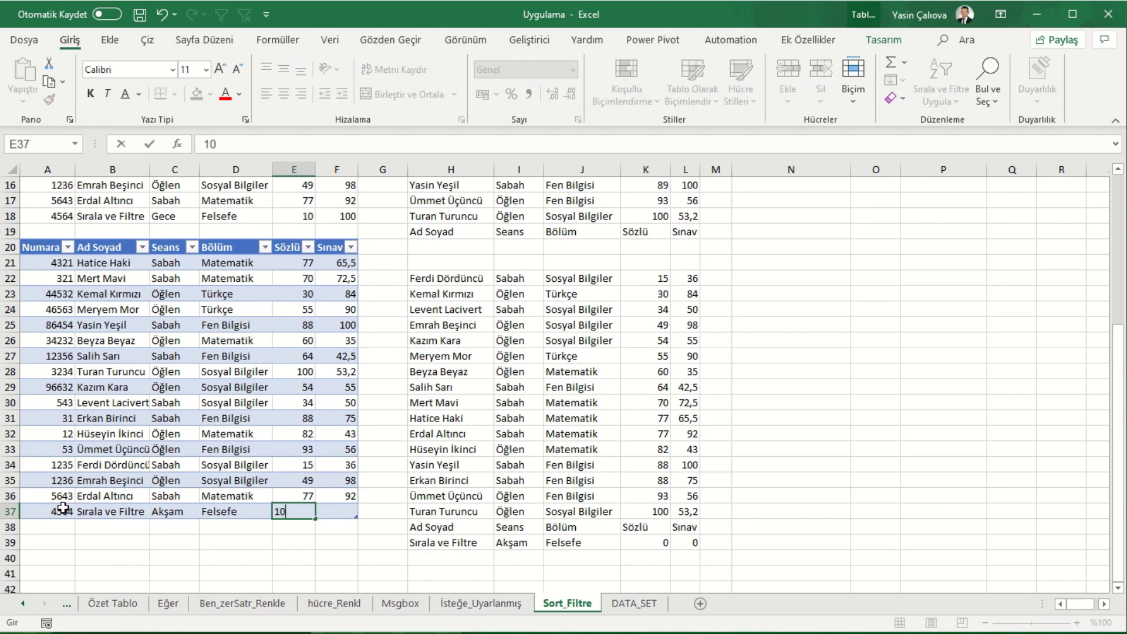
pyautogui.press('Tab')
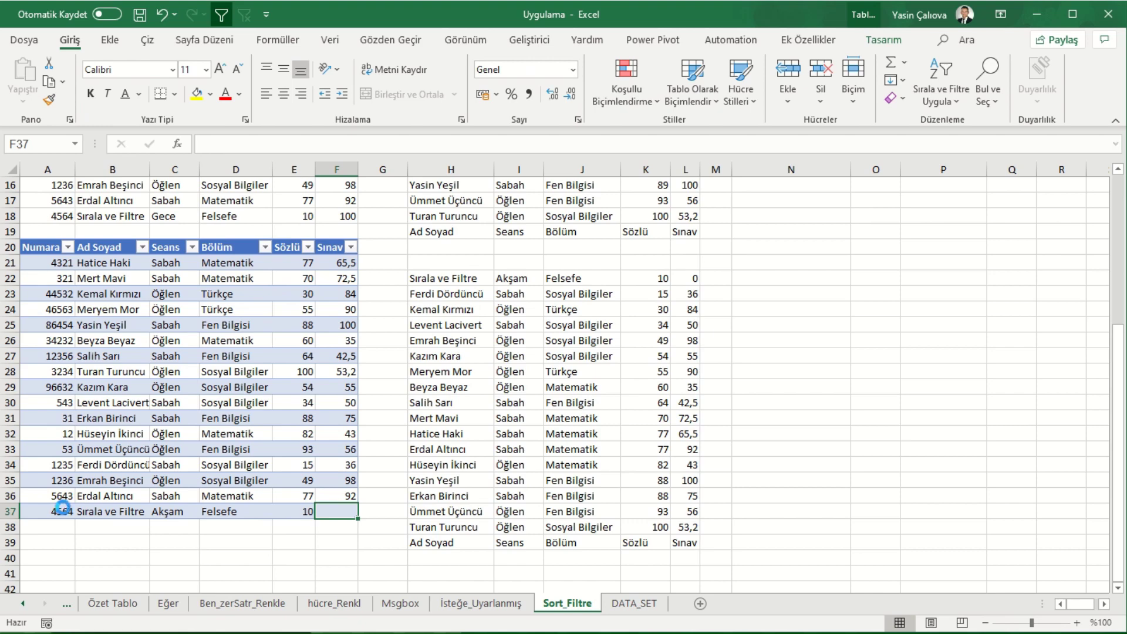
pyautogui.write('100')
pyautogui.press('Return')
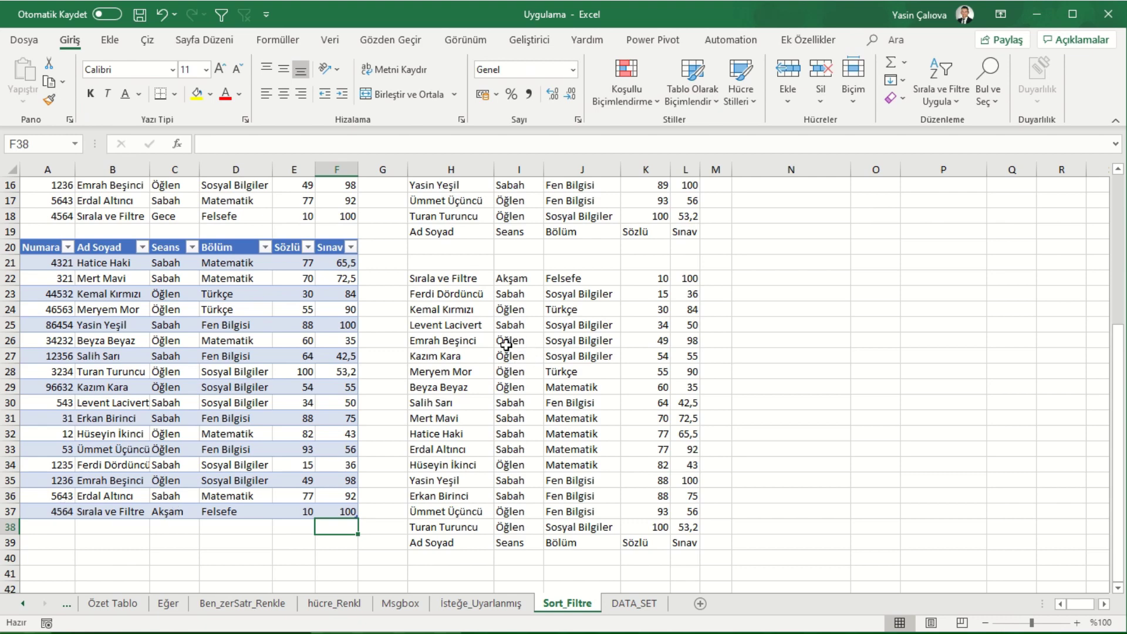
# Step: Select the whole table A20:F37 including its headers
pyautogui.scroll(1, 495, 343)
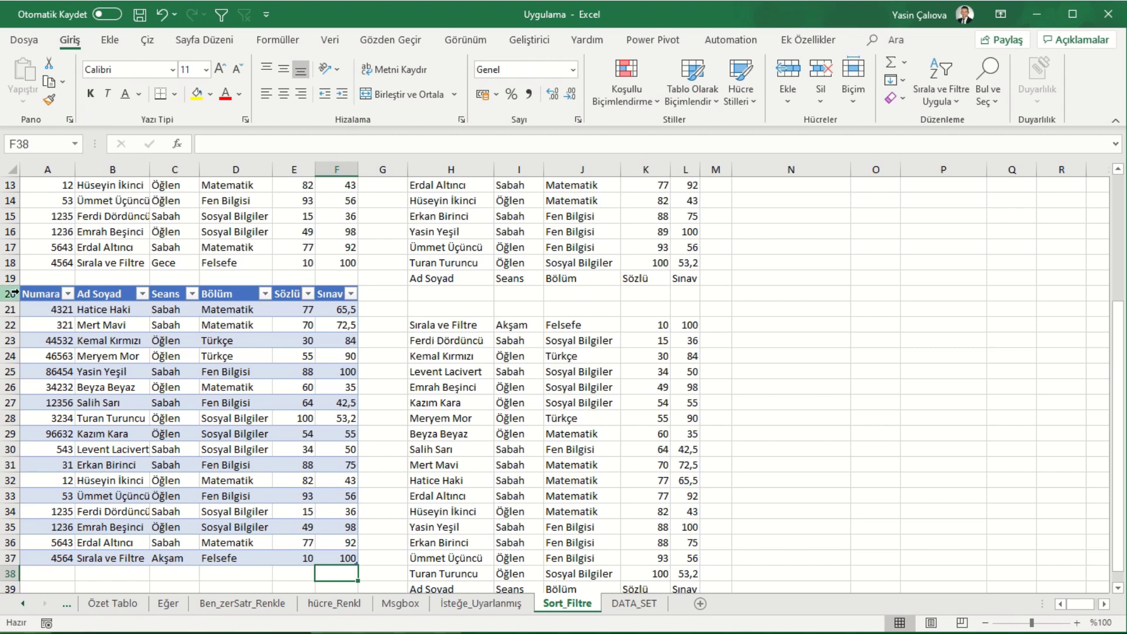
pyautogui.click(49, 293)
pyautogui.moveTo(49, 293); pyautogui.dragTo(287, 508)
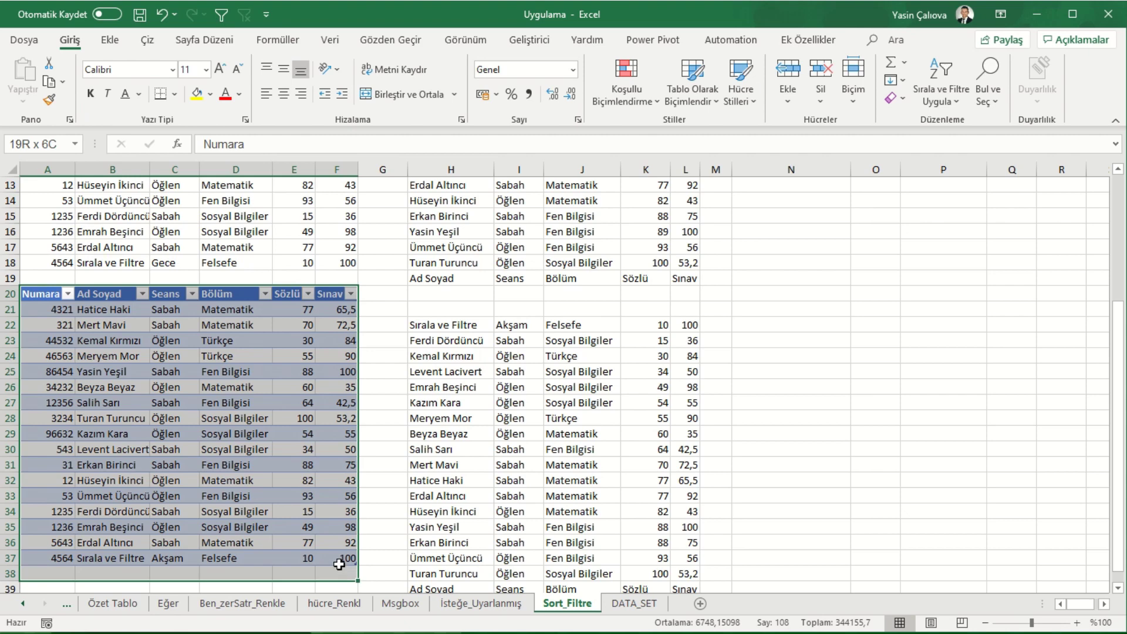
pyautogui.moveTo(339, 567); pyautogui.dragTo(361, 555)
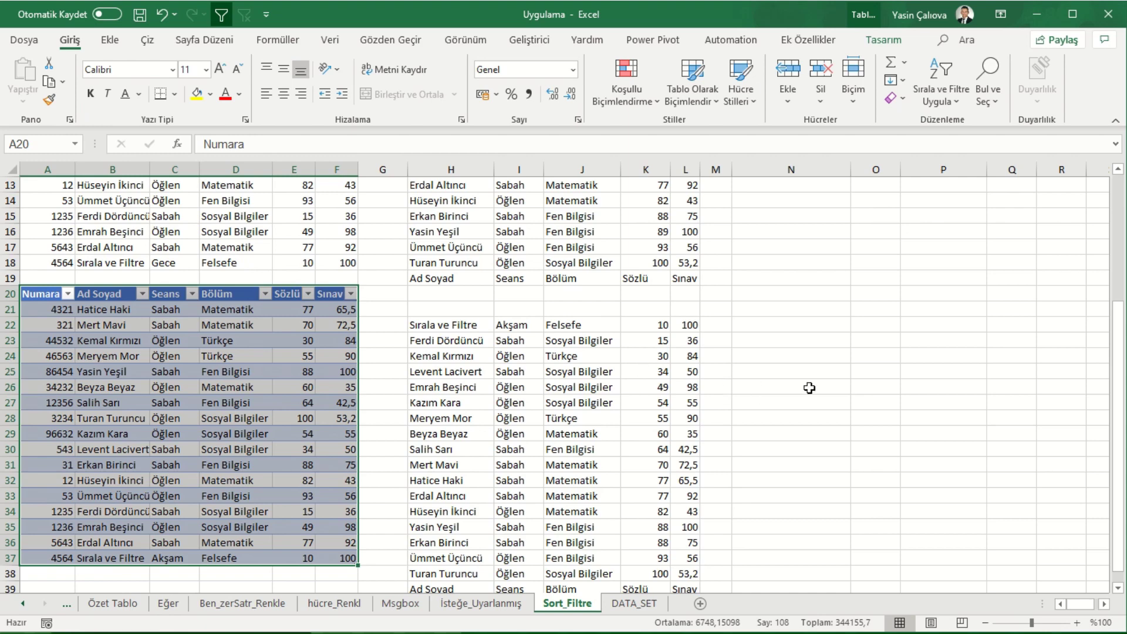
# Step: Select the source data A1:F18, then open H3's =SIRALA(B1:F17;4;1) formula in edit mode
pyautogui.scroll(4, 826, 383)
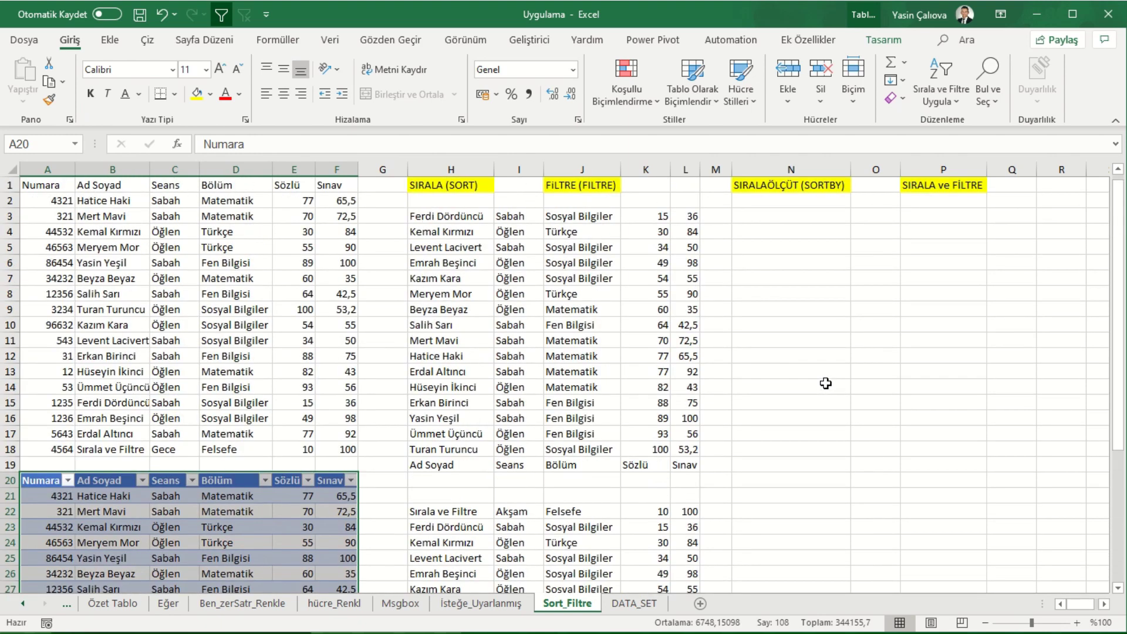
pyautogui.moveTo(41, 184)
pyautogui.mouseDown()
pyautogui.moveTo(332, 397)
pyautogui.moveTo(345, 445)
pyautogui.mouseUp()
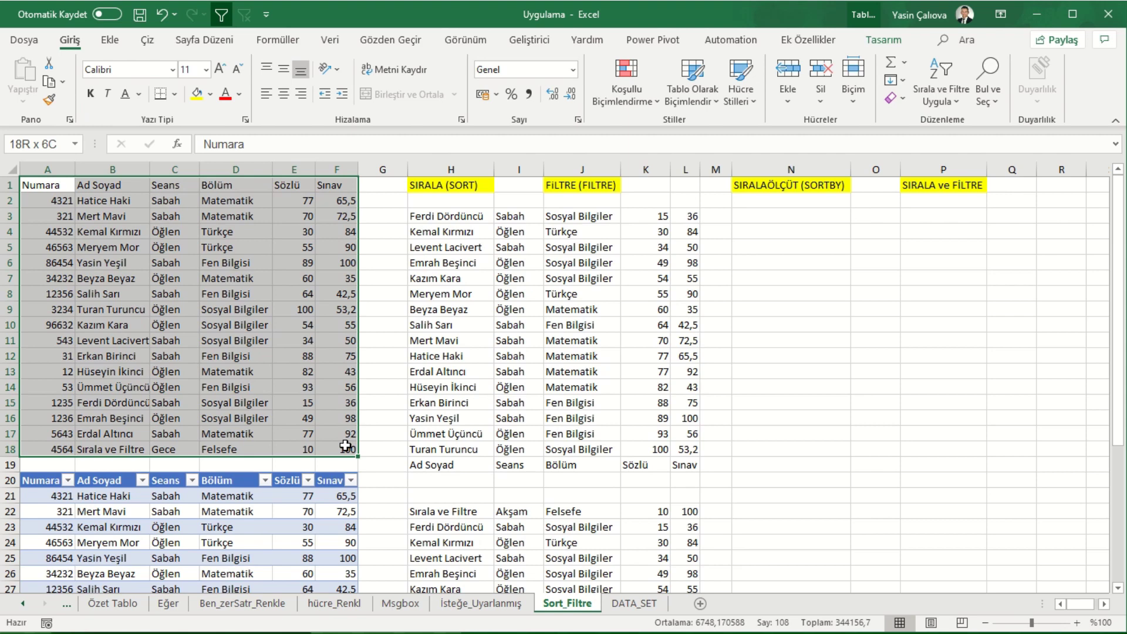
pyautogui.moveTo(345, 446); pyautogui.dragTo(347, 448)
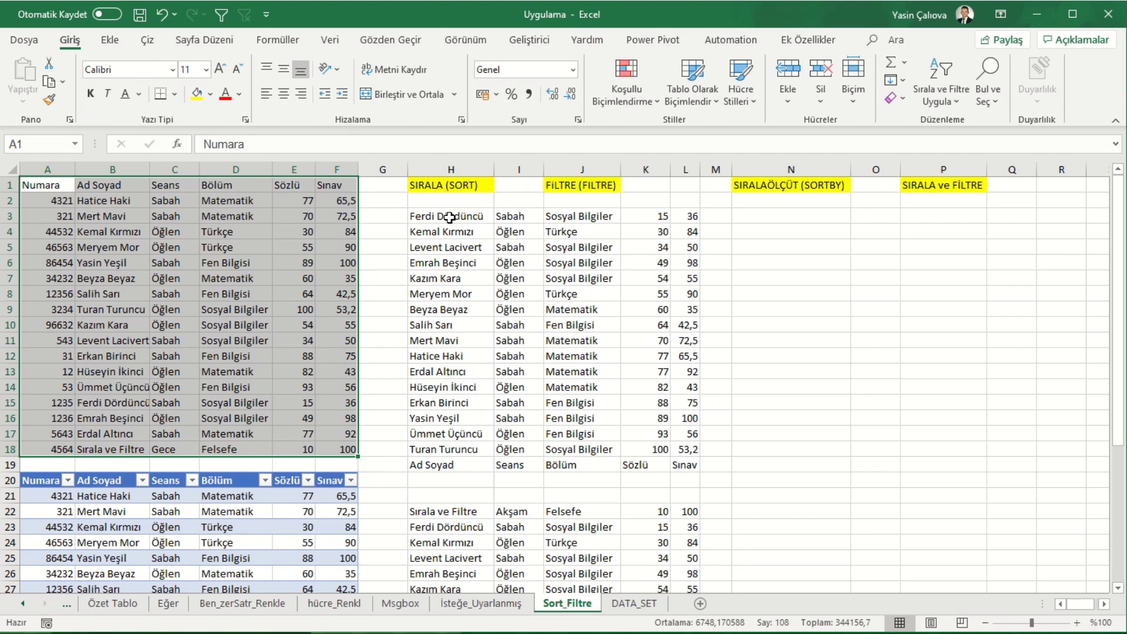
pyautogui.click(452, 214)
pyautogui.doubleClick(452, 215)
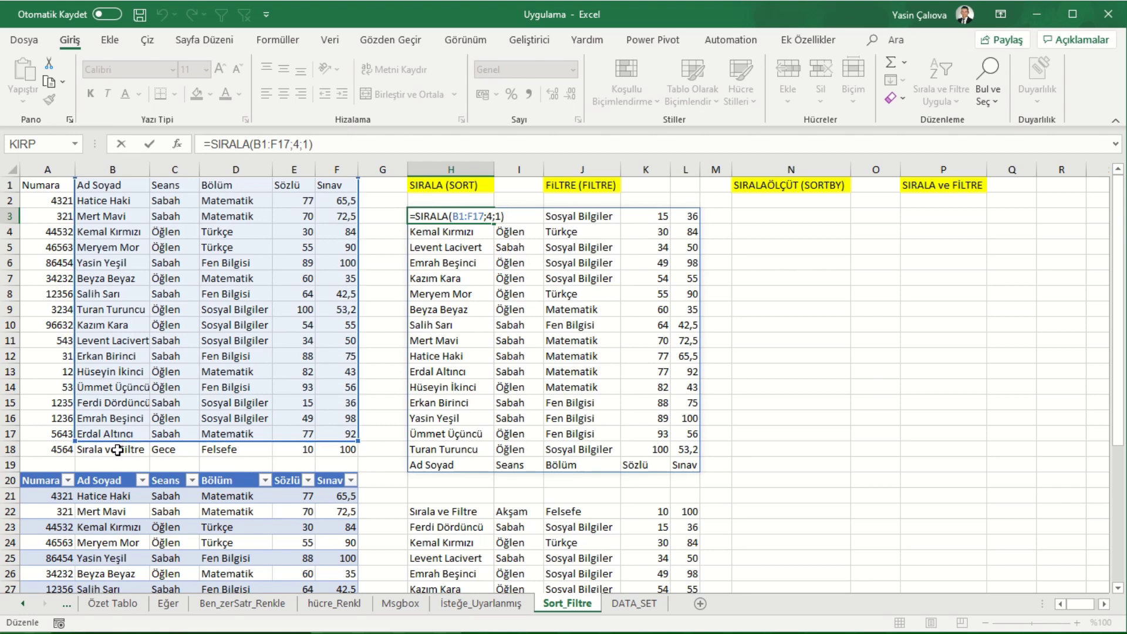
pyautogui.press('Escape')
pyautogui.scroll(-3, 432, 447)
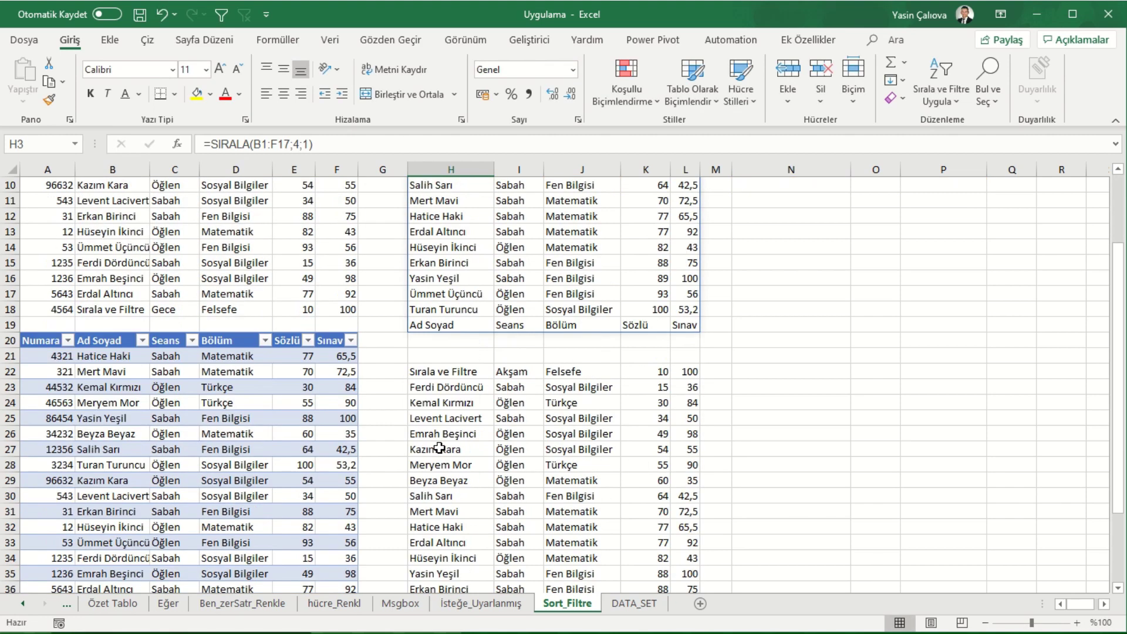
pyautogui.click(447, 372)
pyautogui.press('F2')
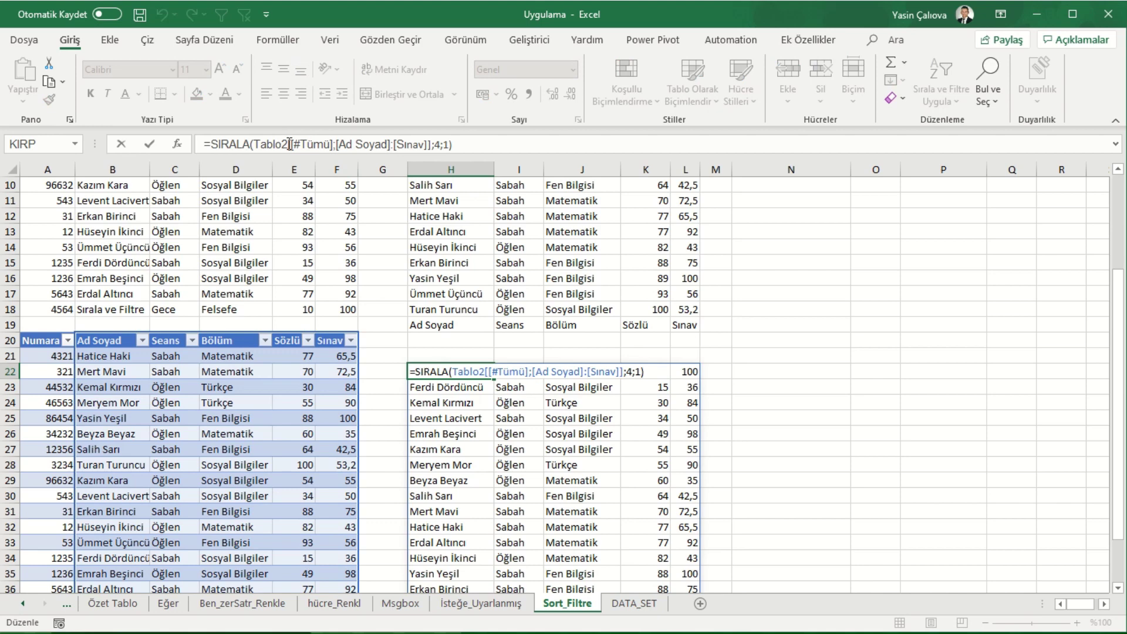
pyautogui.scroll(-3, 297, 331)
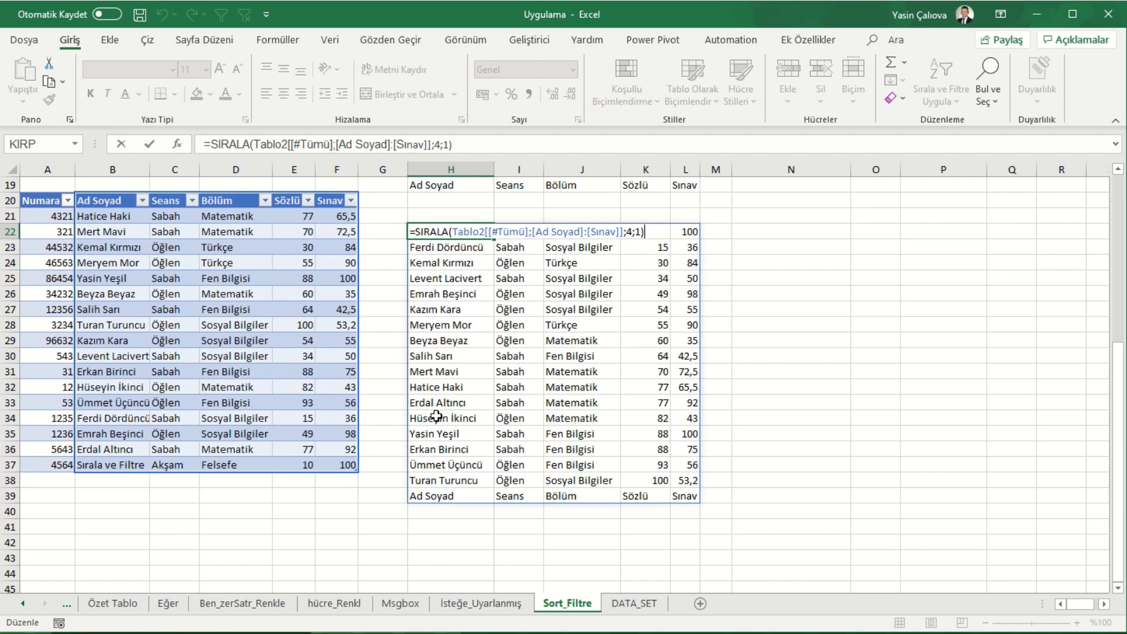
pyautogui.hotkey('ctrl', 'Return')
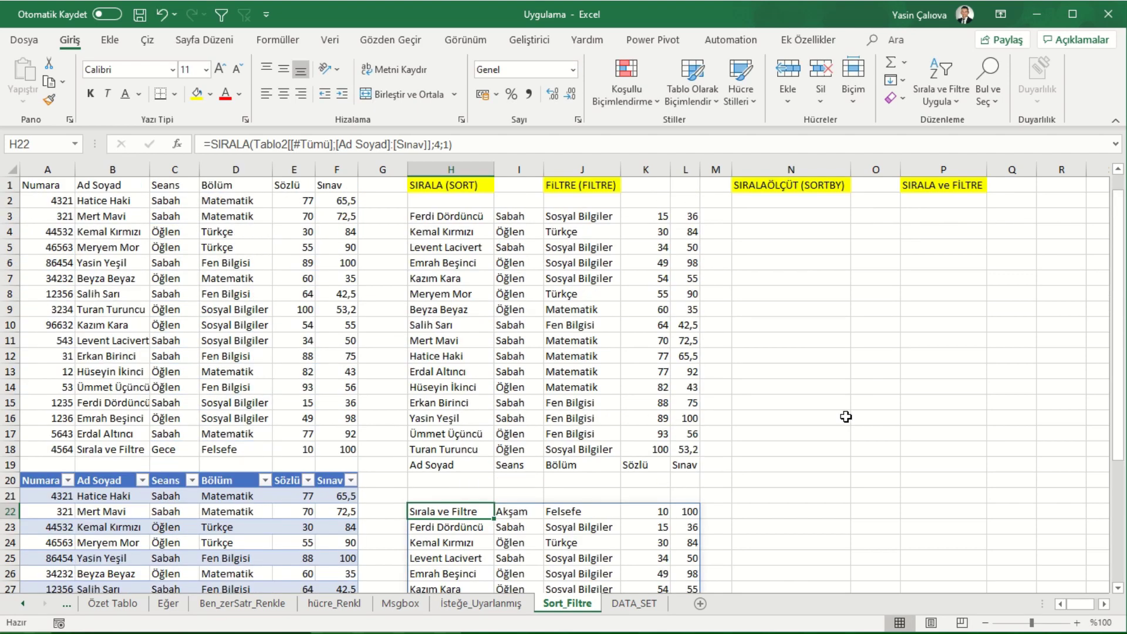
pyautogui.scroll(6, 846, 416)
# Step: Move the SIRALA, FİLTRE, SIRALAÖLÇÜT and SIRALA ve FİLTRE headings from H1:P1 to row 20
pyautogui.click(772, 216)
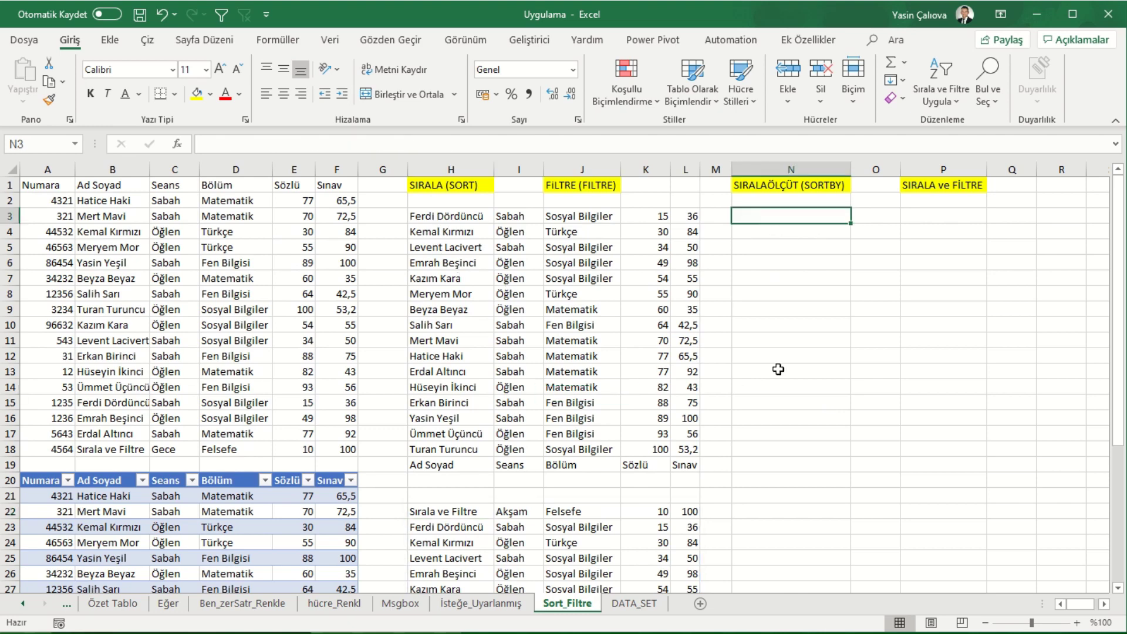
pyautogui.scroll(-2, 779, 370)
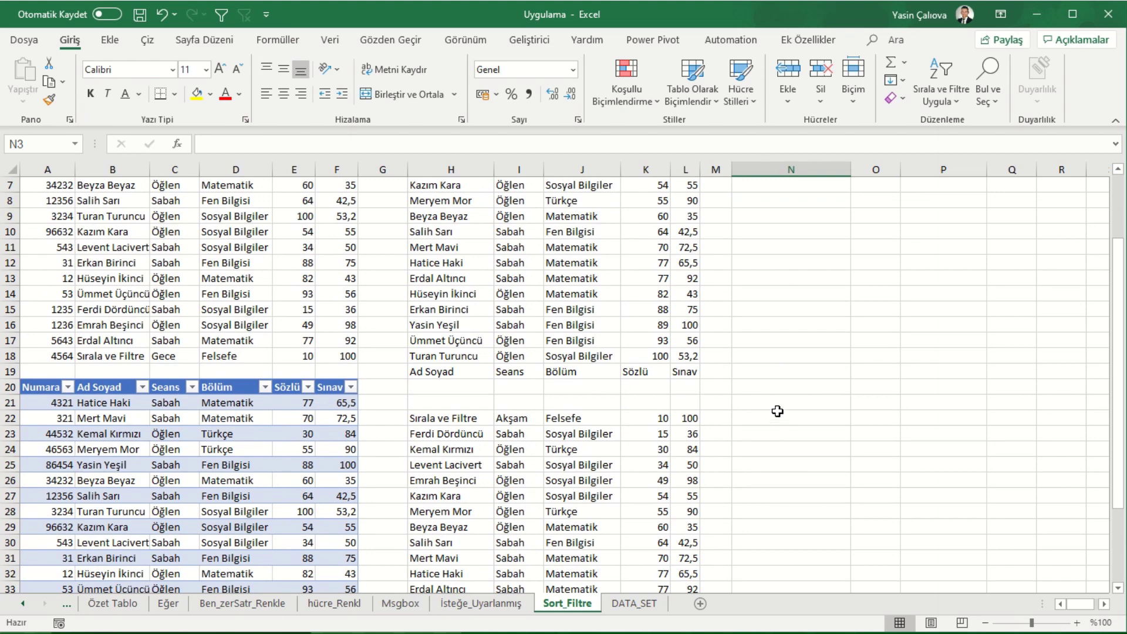
pyautogui.scroll(2, 777, 411)
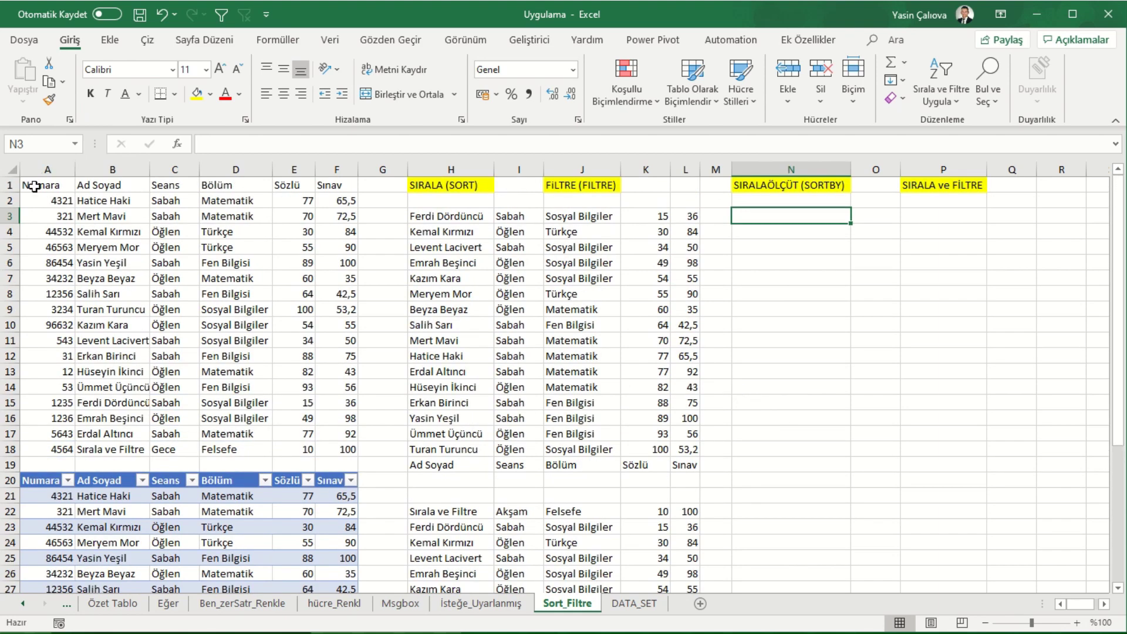
pyautogui.moveTo(34, 185)
pyautogui.mouseDown()
pyautogui.moveTo(316, 372)
pyautogui.moveTo(375, 449)
pyautogui.mouseUp()
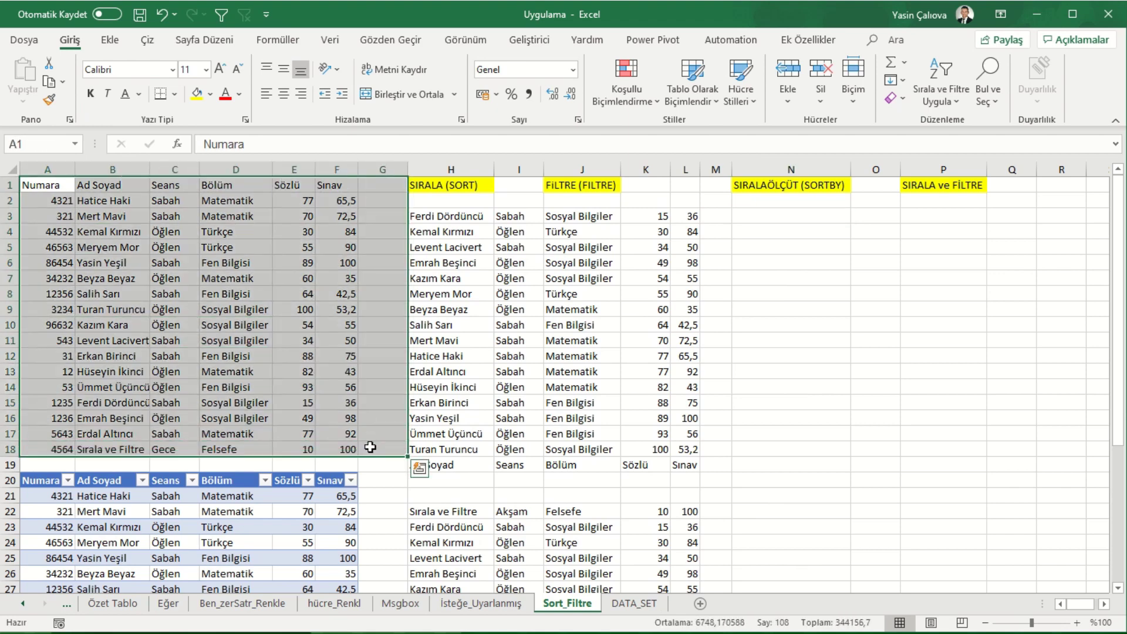
pyautogui.moveTo(448, 185)
pyautogui.mouseDown()
pyautogui.moveTo(985, 175)
pyautogui.moveTo(985, 472)
pyautogui.mouseUp()
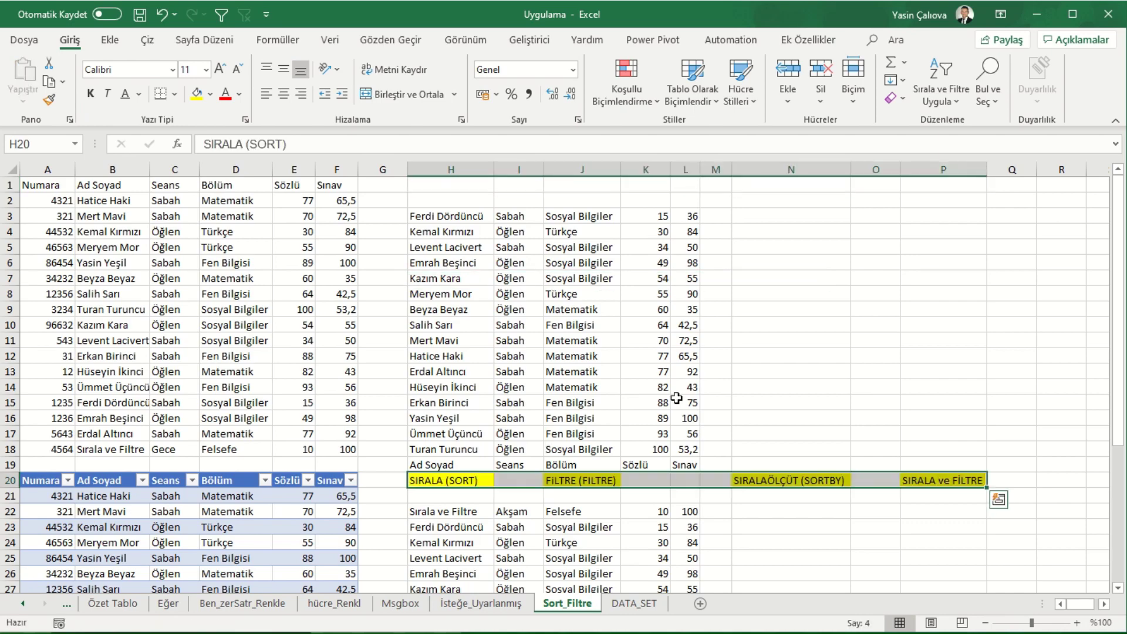
pyautogui.scroll(-4, 722, 368)
pyautogui.scroll(-1, 723, 368)
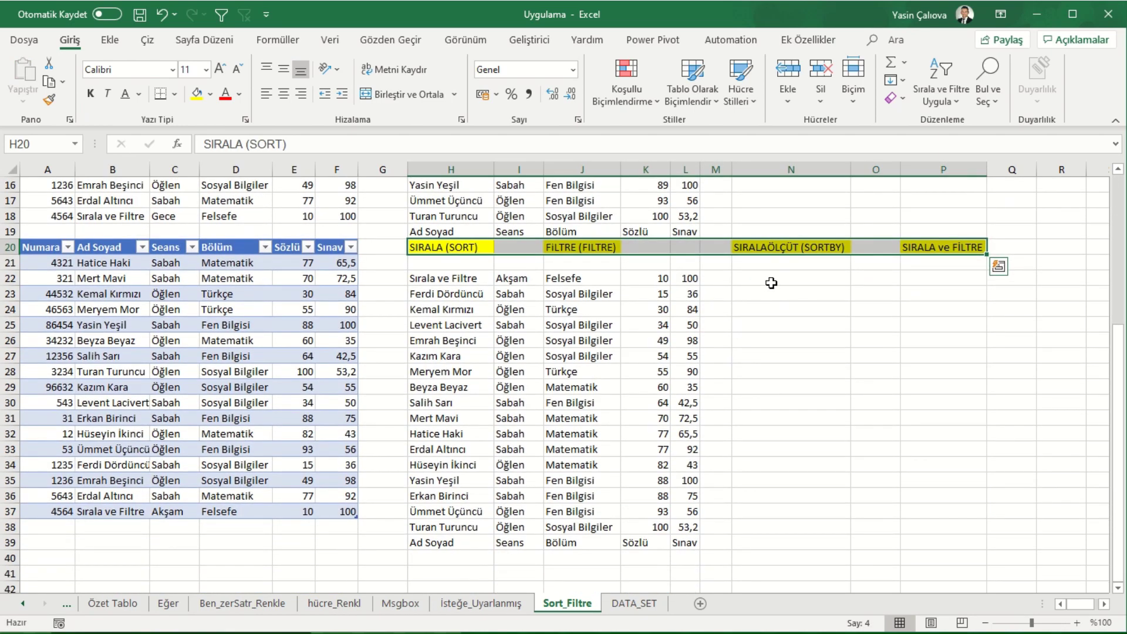
# Step: Start a FİLTRE formula in N22 that uses the whole Tablo2 table as its data
pyautogui.click(769, 281)
pyautogui.write('=')
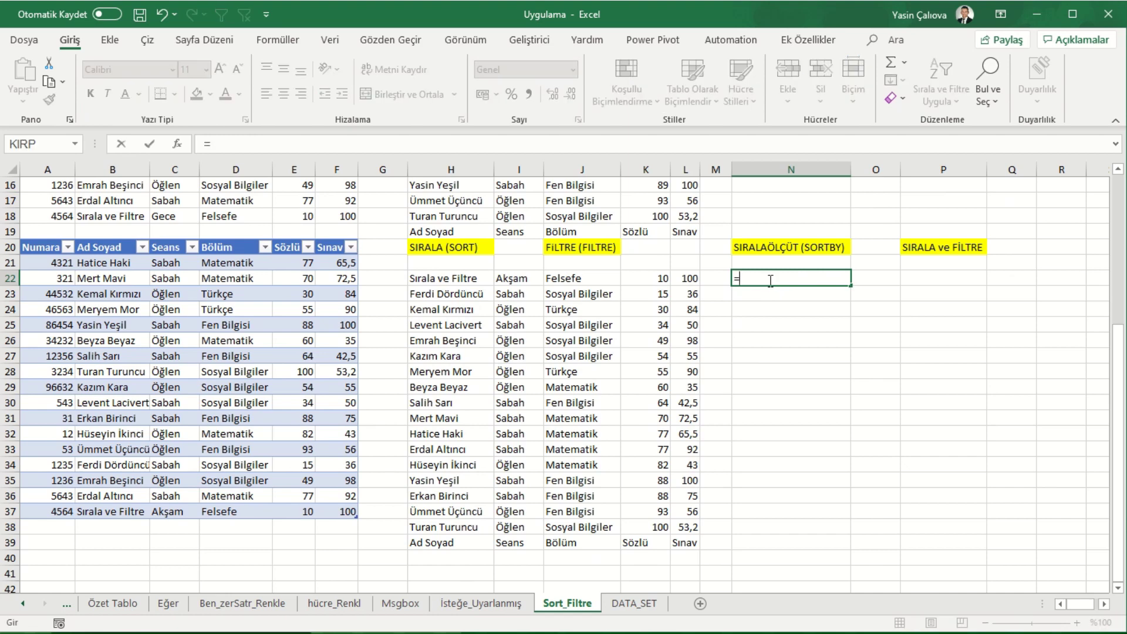
pyautogui.write('FİLTRE(')
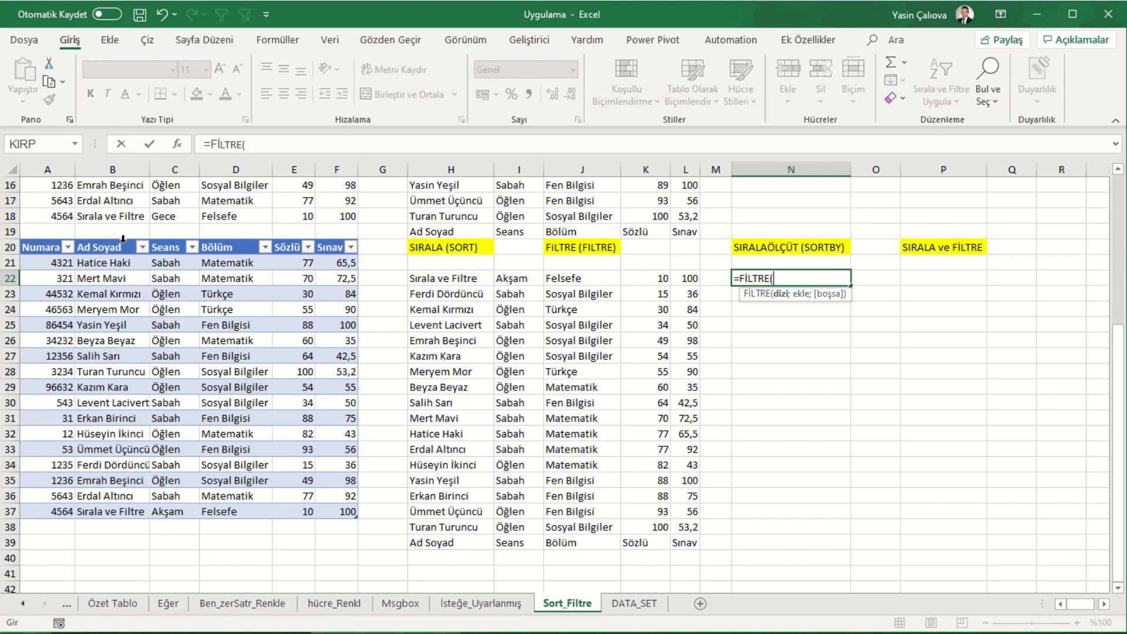
pyautogui.moveTo(42, 250); pyautogui.dragTo(339, 504)
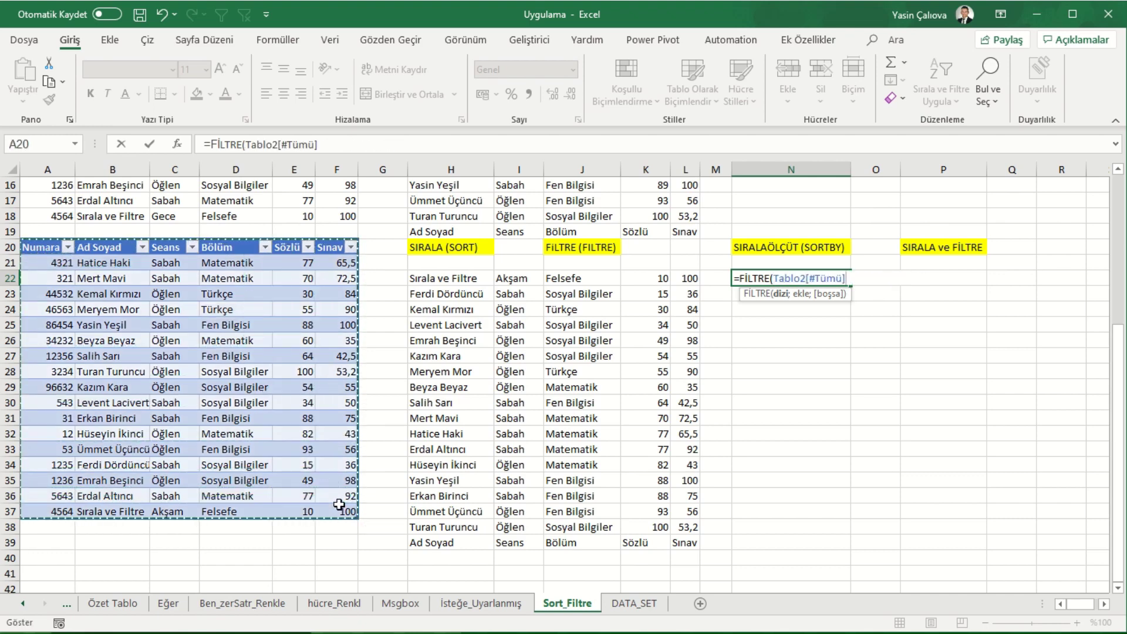
pyautogui.press('BackSpace')
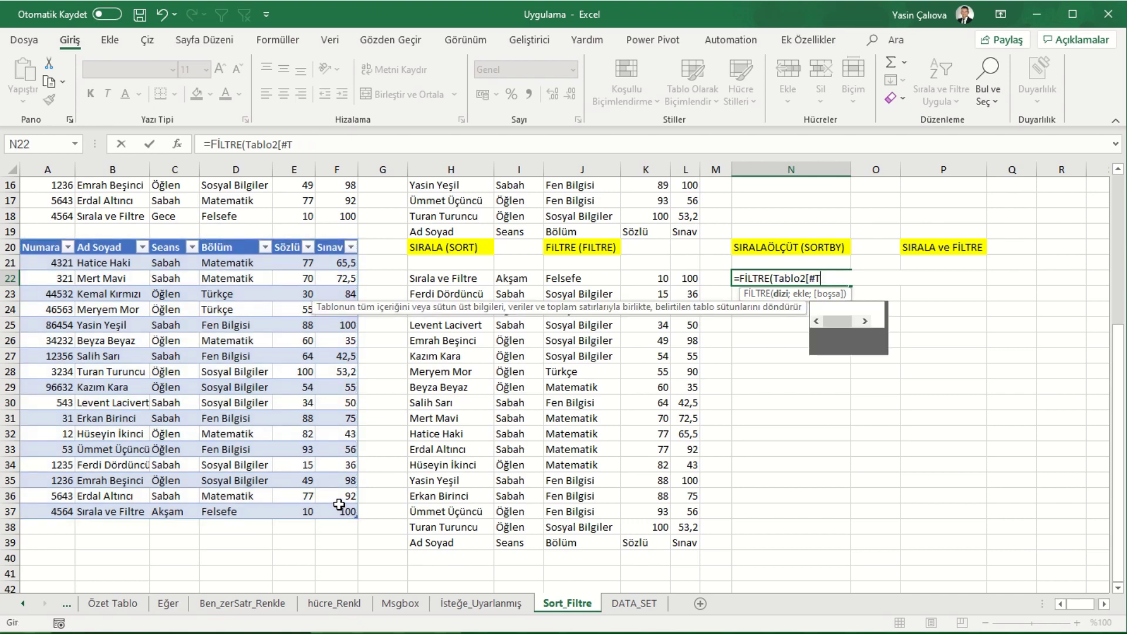
pyautogui.press('BackSpace')
pyautogui.press('BackSpace')
pyautogui.press('BackSpace')
pyautogui.write(';')
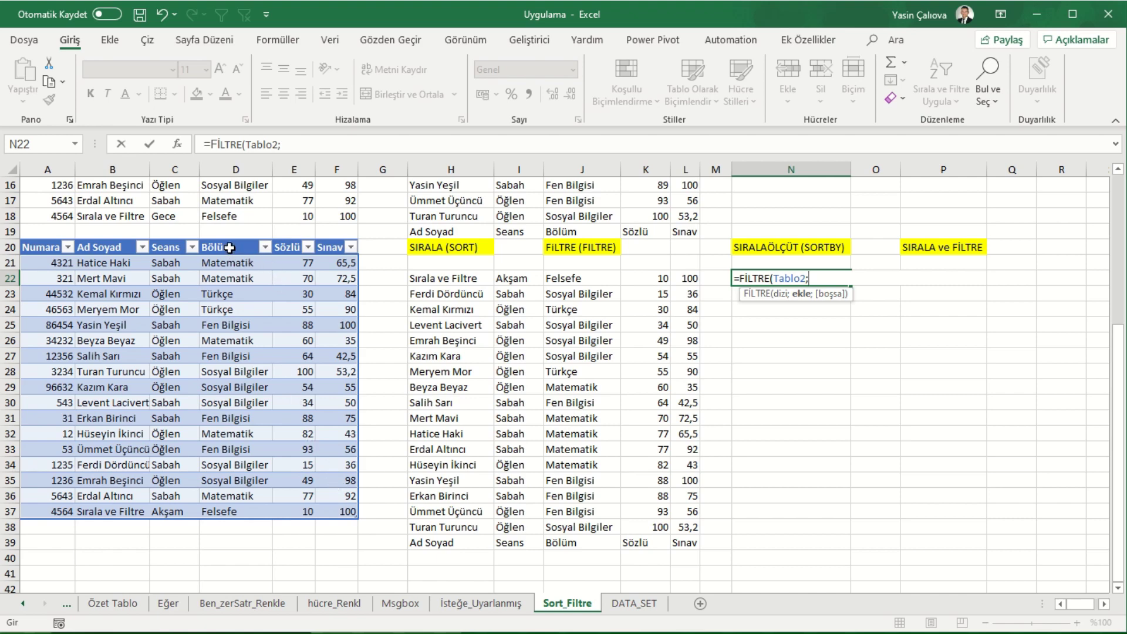
# Step: Add the condition Tablo2[Bölüm]="Matematik" and commit, spilling the five Matematik students
pyautogui.click(229, 239)
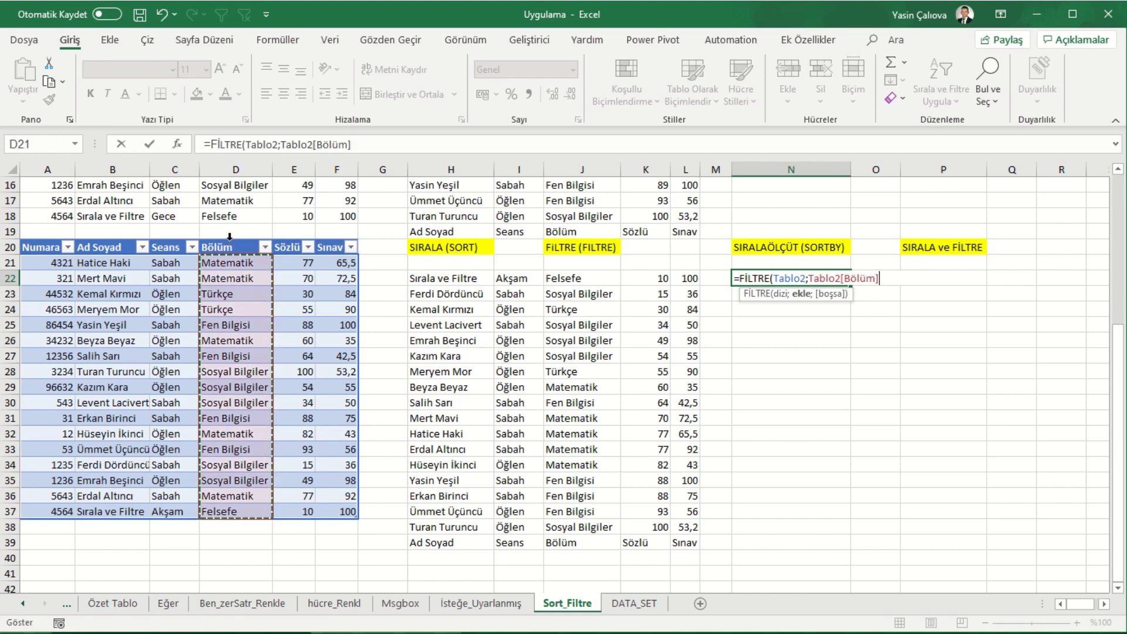
pyautogui.write('=')
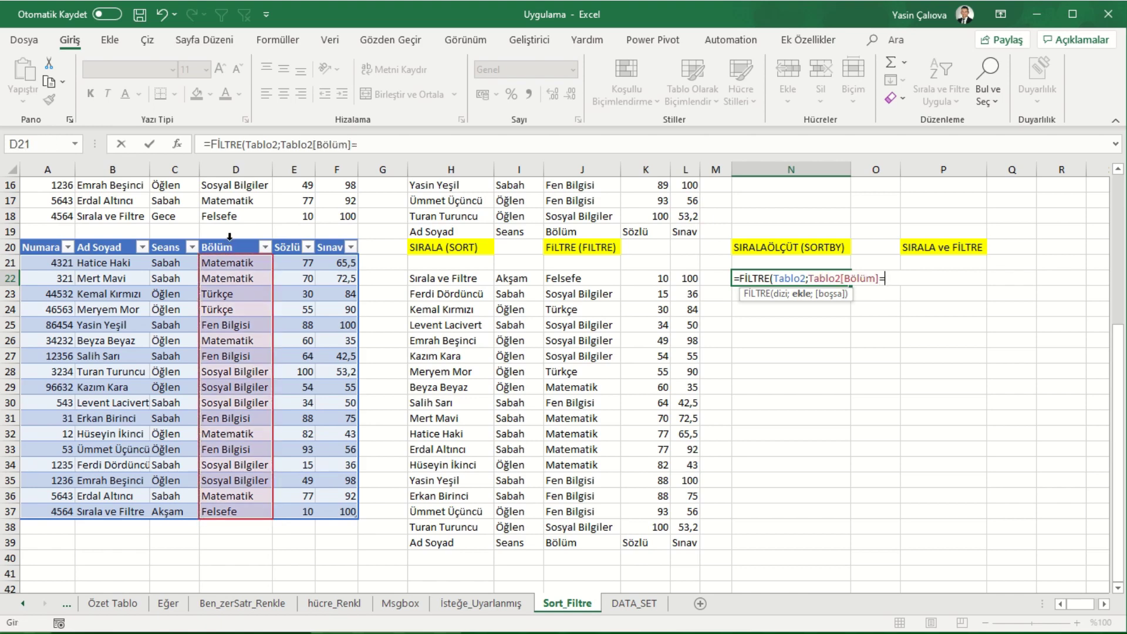
pyautogui.write('Mat')
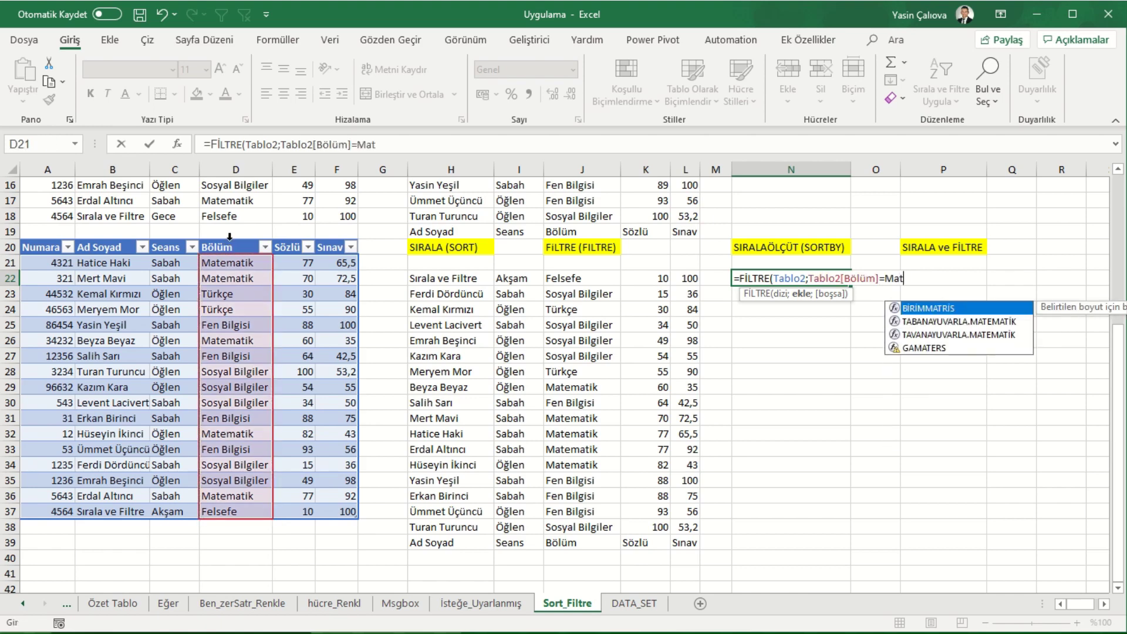
pyautogui.press('BackSpace')
pyautogui.press('BackSpace')
pyautogui.press('BackSpace')
pyautogui.write('"')
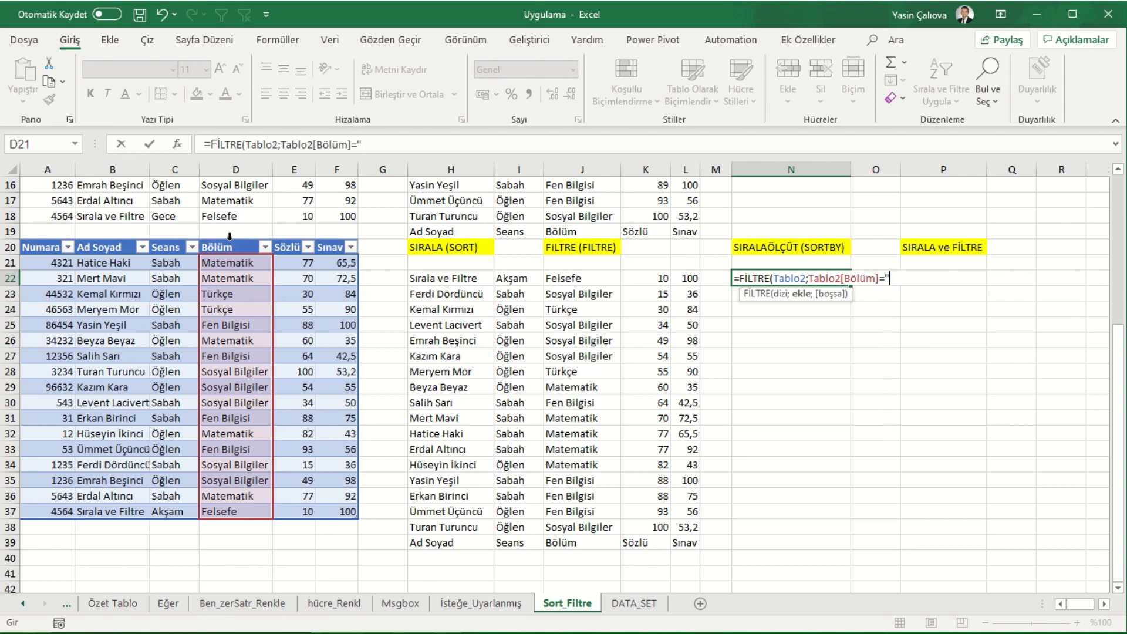
pyautogui.write('Matematik"')
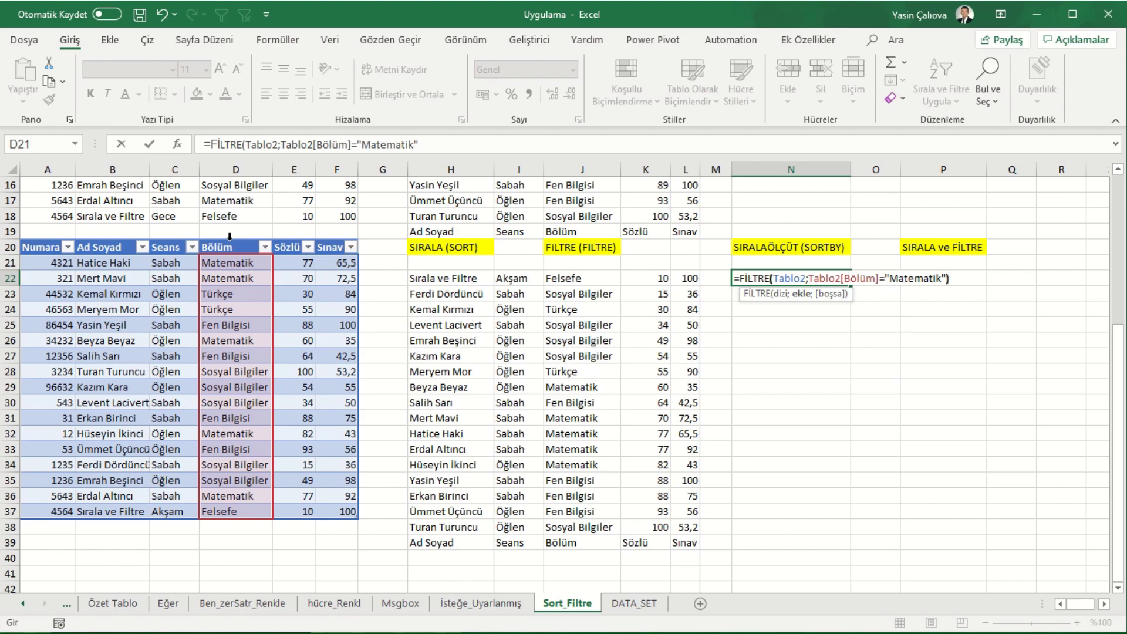
pyautogui.press('Return')
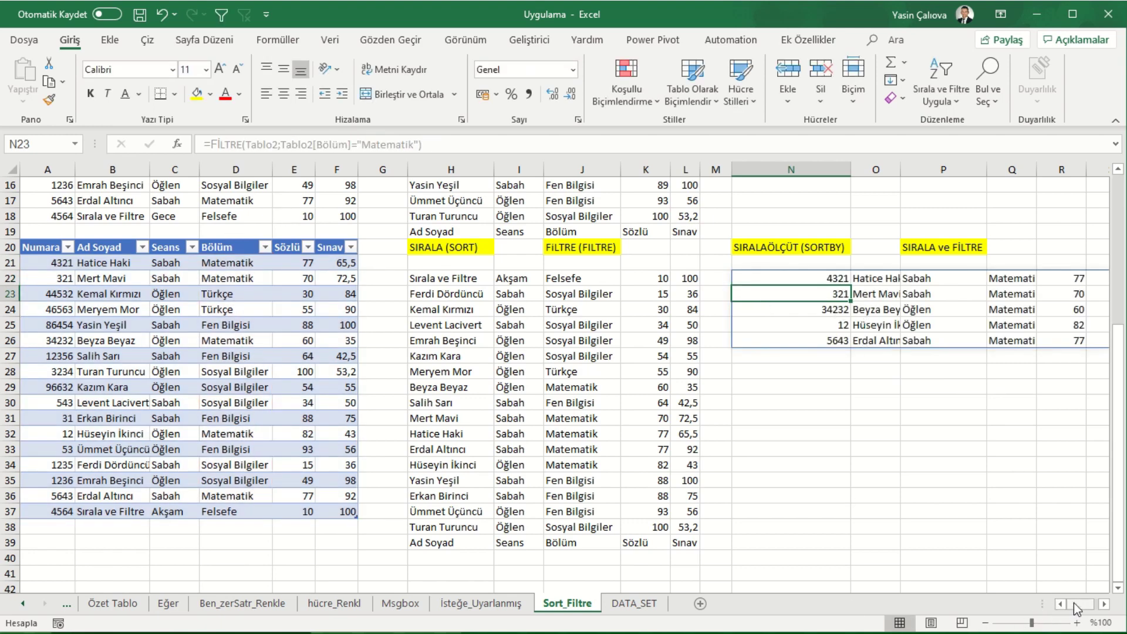
pyautogui.moveTo(1075, 604); pyautogui.dragTo(1079, 612)
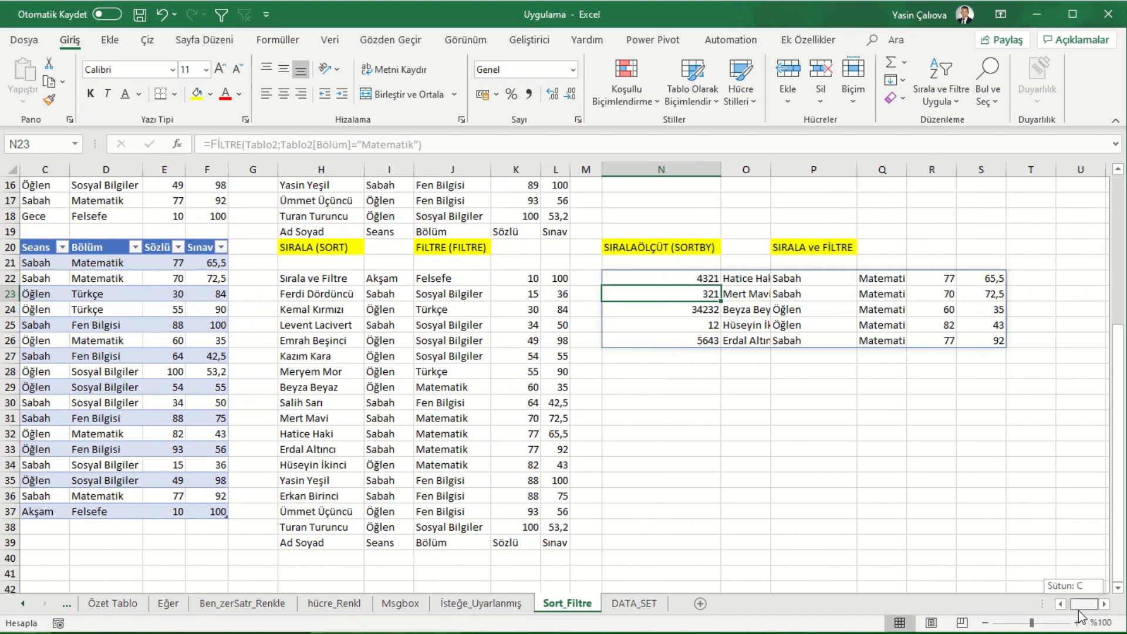
pyautogui.moveTo(1079, 617); pyautogui.dragTo(1077, 614)
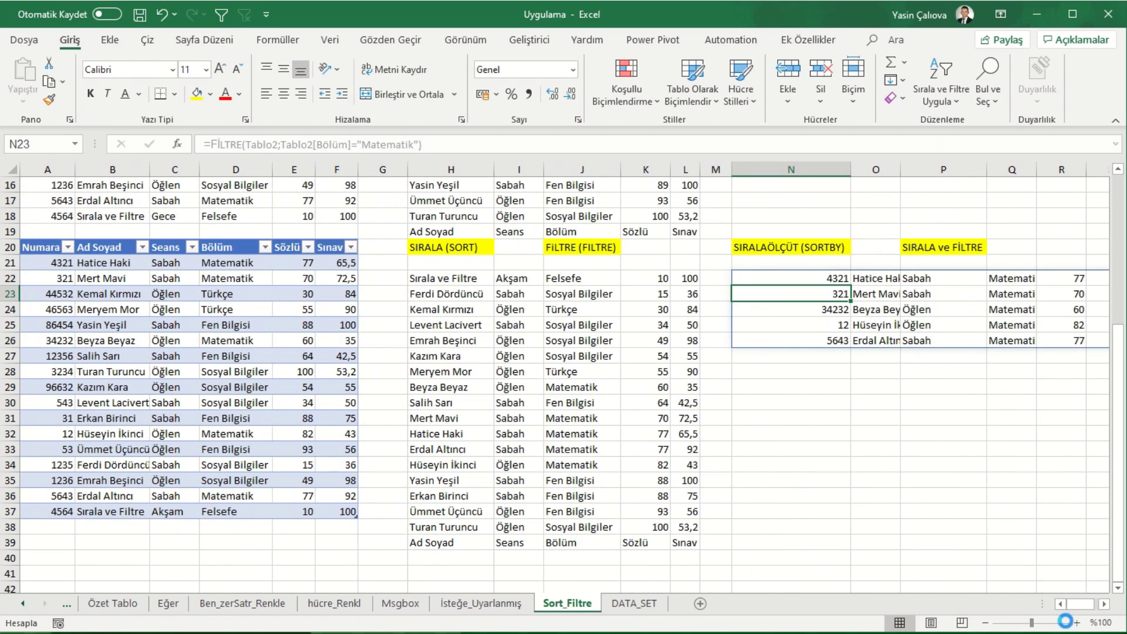
pyautogui.click(832, 278)
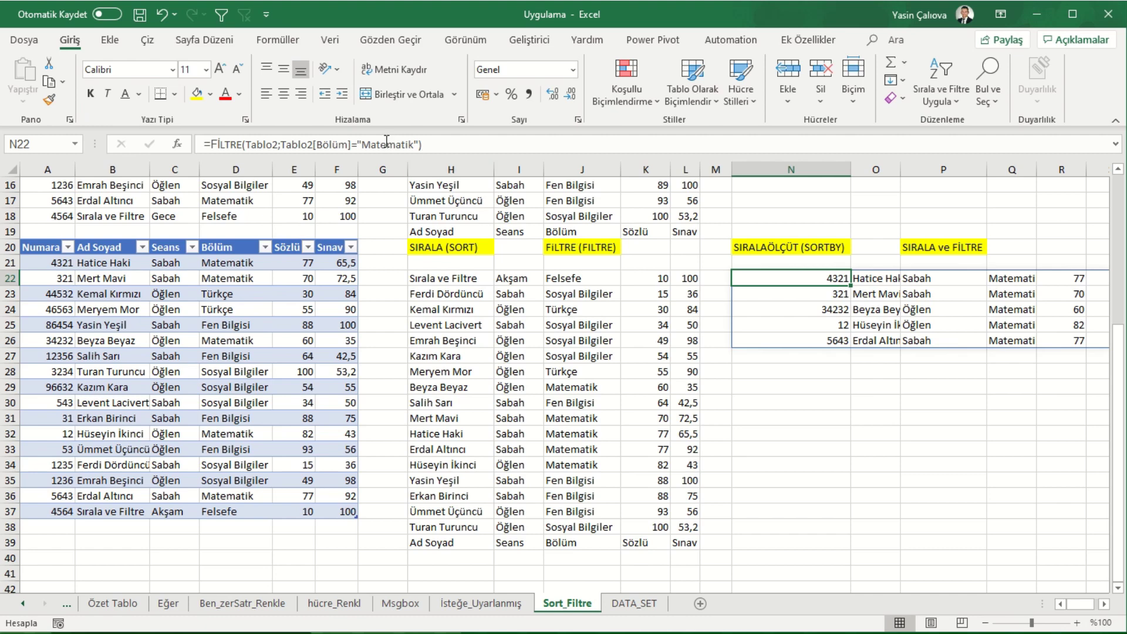
# Step: Change N22's filter condition to Tablo2[Sözlü]>60, listing the nine students above 60
pyautogui.moveTo(418, 144); pyautogui.dragTo(353, 147)
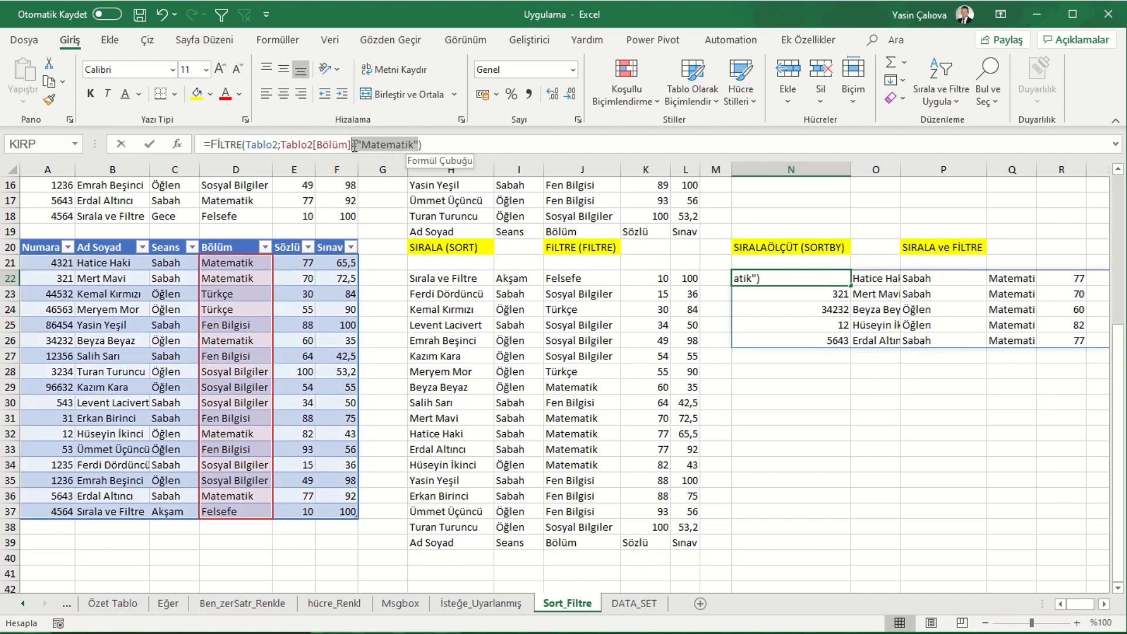
pyautogui.write('>')
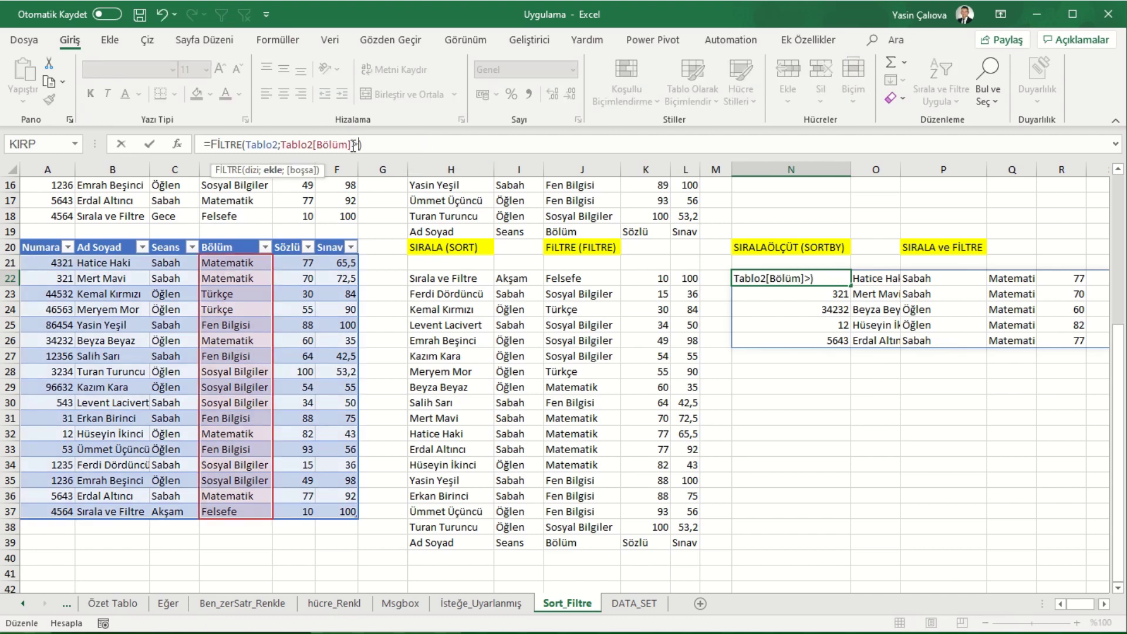
pyautogui.write('60')
pyautogui.click(272, 282)
pyautogui.click(786, 278)
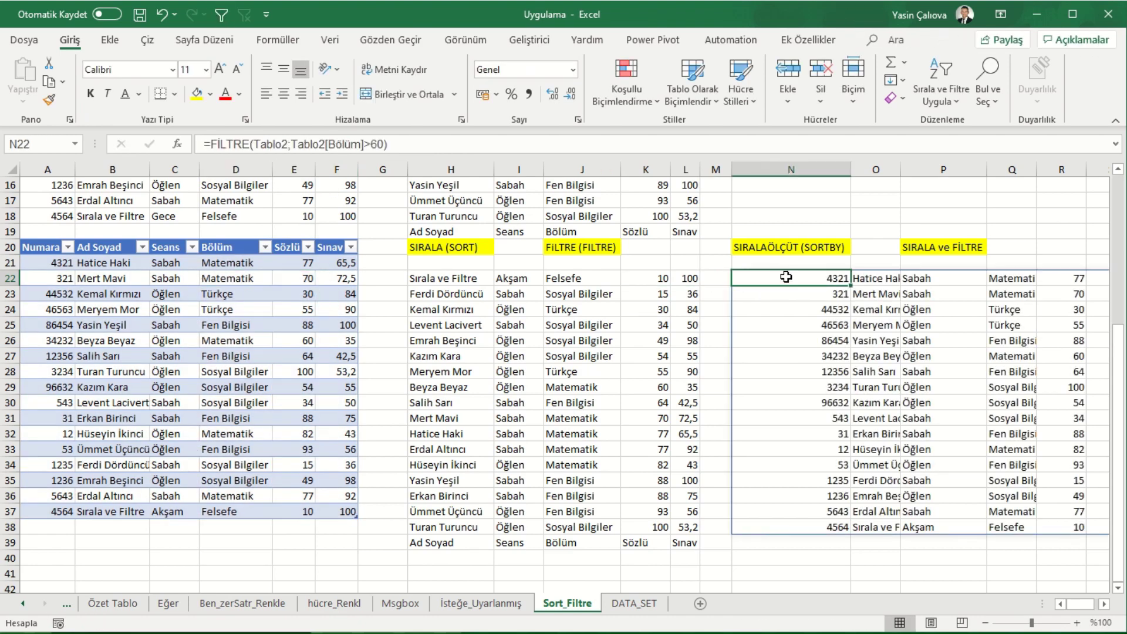
pyautogui.doubleClick(786, 277)
pyautogui.moveTo(363, 143); pyautogui.dragTo(291, 144)
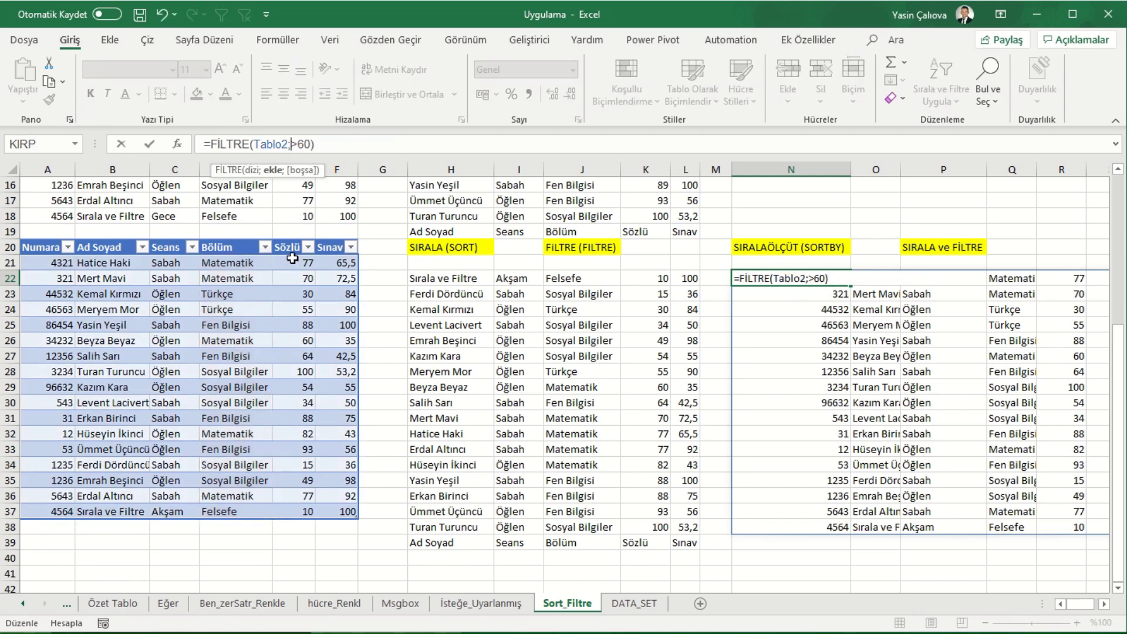
pyautogui.click(289, 238)
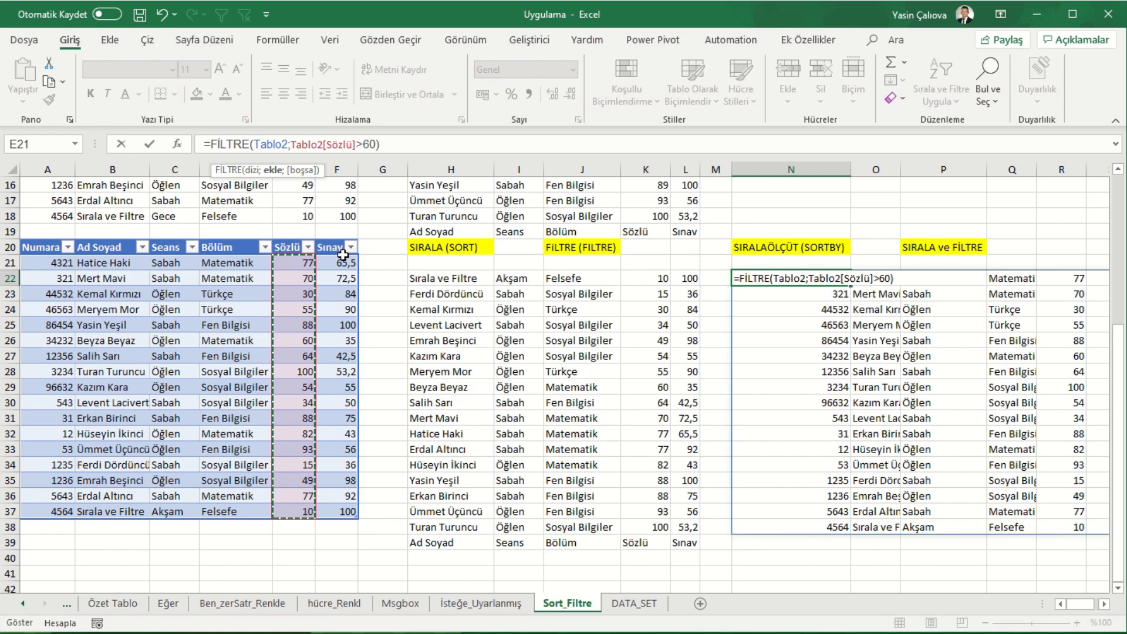
pyautogui.press('Return')
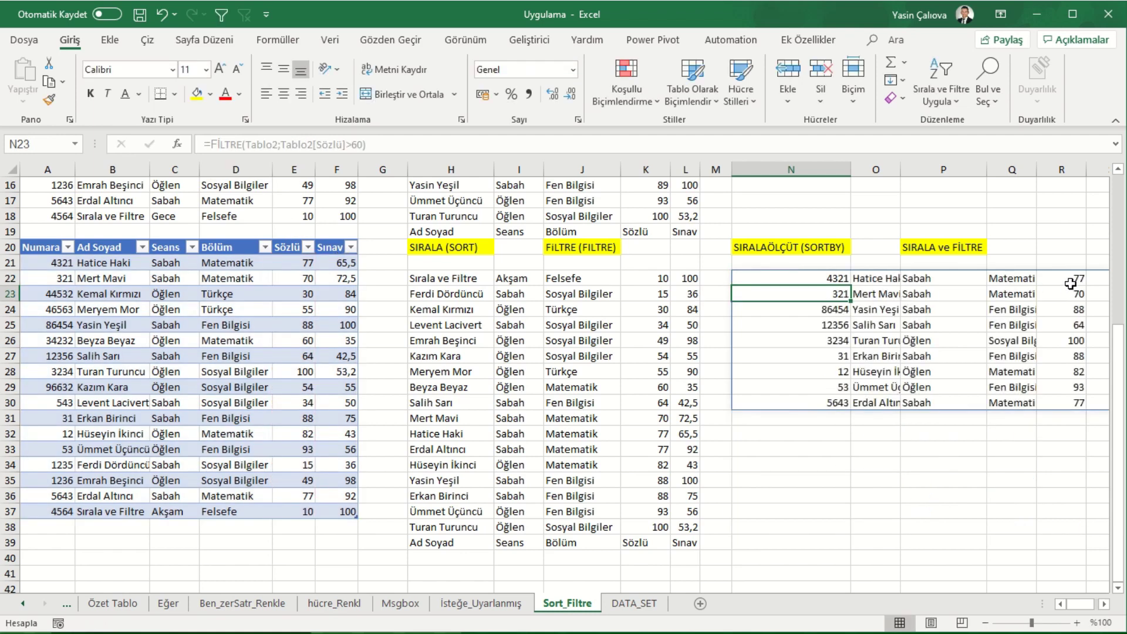
# Step: Put 60 in N21 and make N22's condition Tablo2[Sözlü]>N21
pyautogui.click(813, 279)
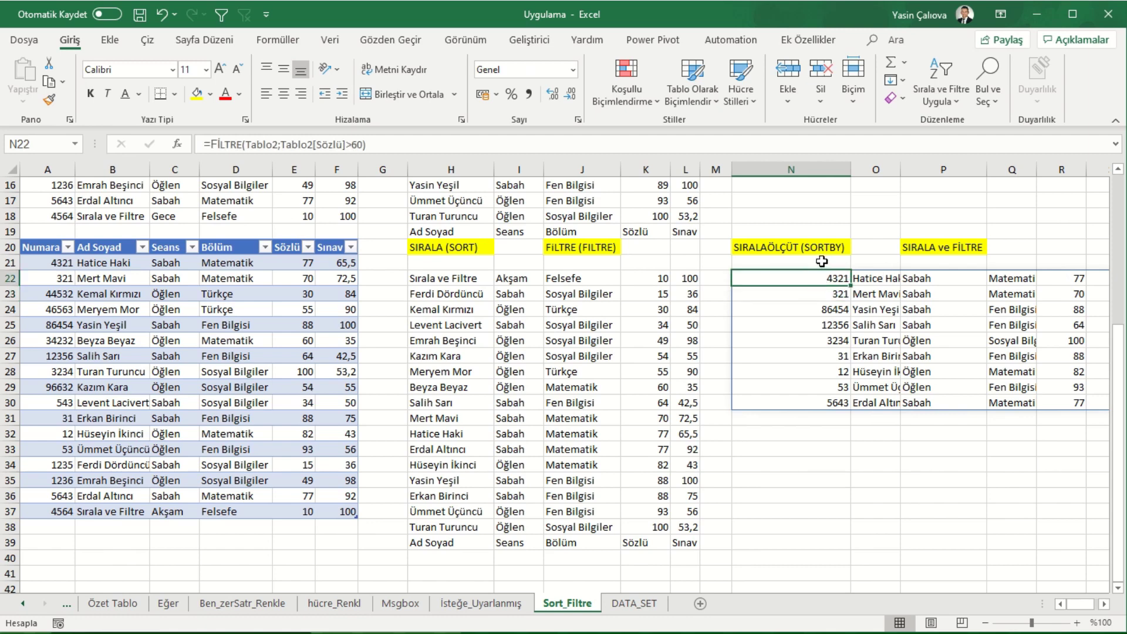
pyautogui.click(822, 262)
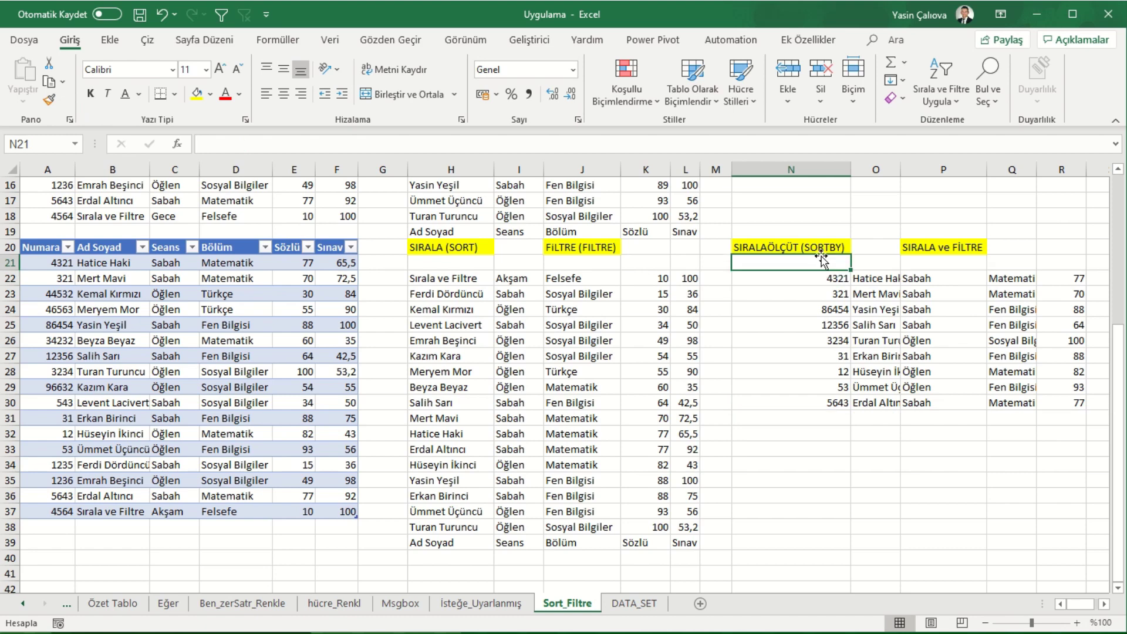
pyautogui.write('60')
pyautogui.press('Return')
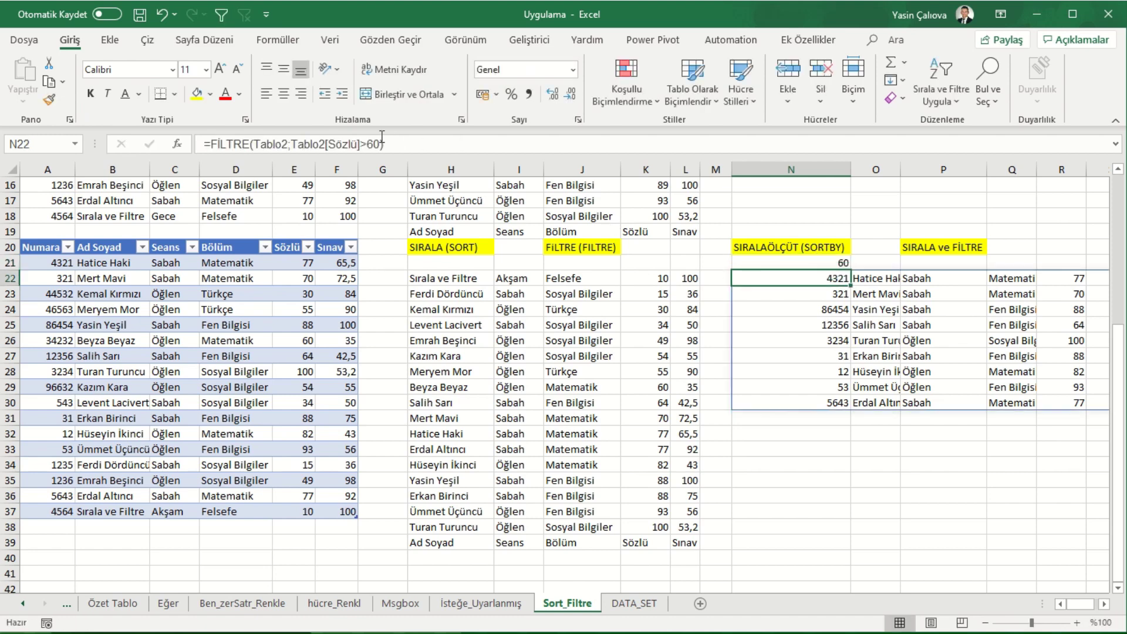
pyautogui.click(381, 141)
pyautogui.press('BackSpace')
pyautogui.press('BackSpace')
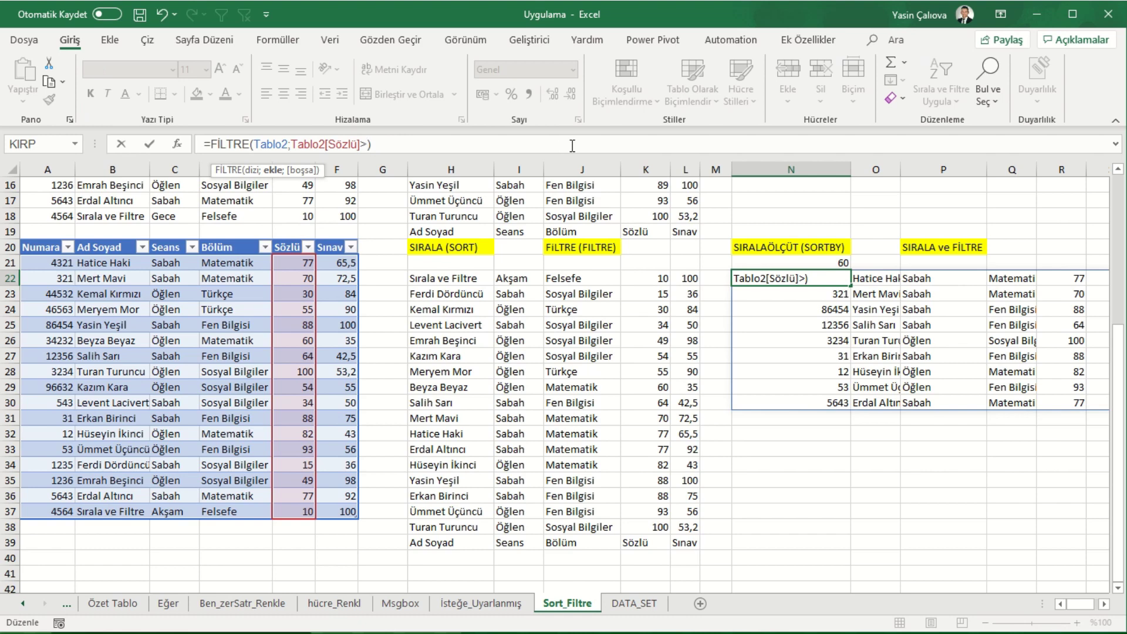
pyautogui.click(827, 264)
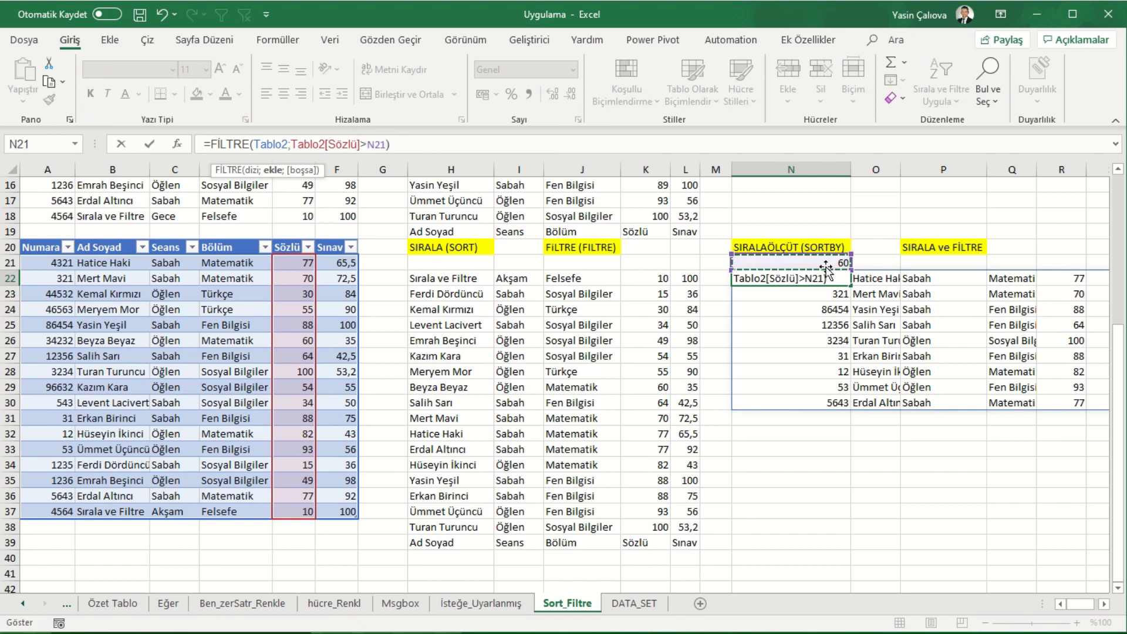
pyautogui.press('Return')
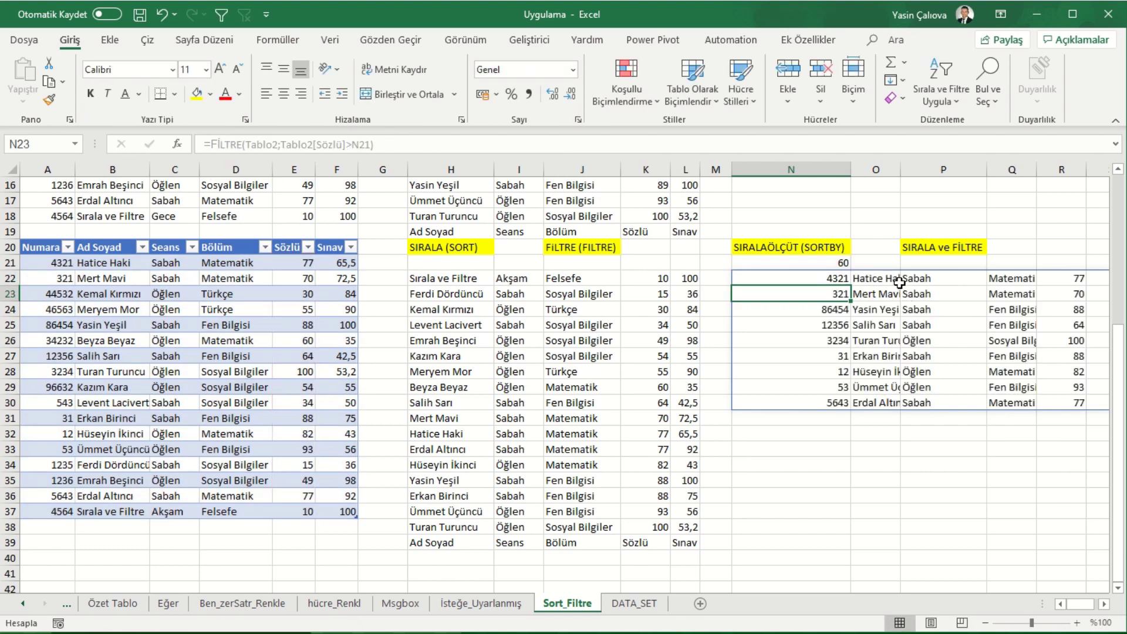
# Step: Try thresholds 55, 40 and 99 in N21, ending with only the student scoring 100
pyautogui.click(834, 262)
pyautogui.write('55')
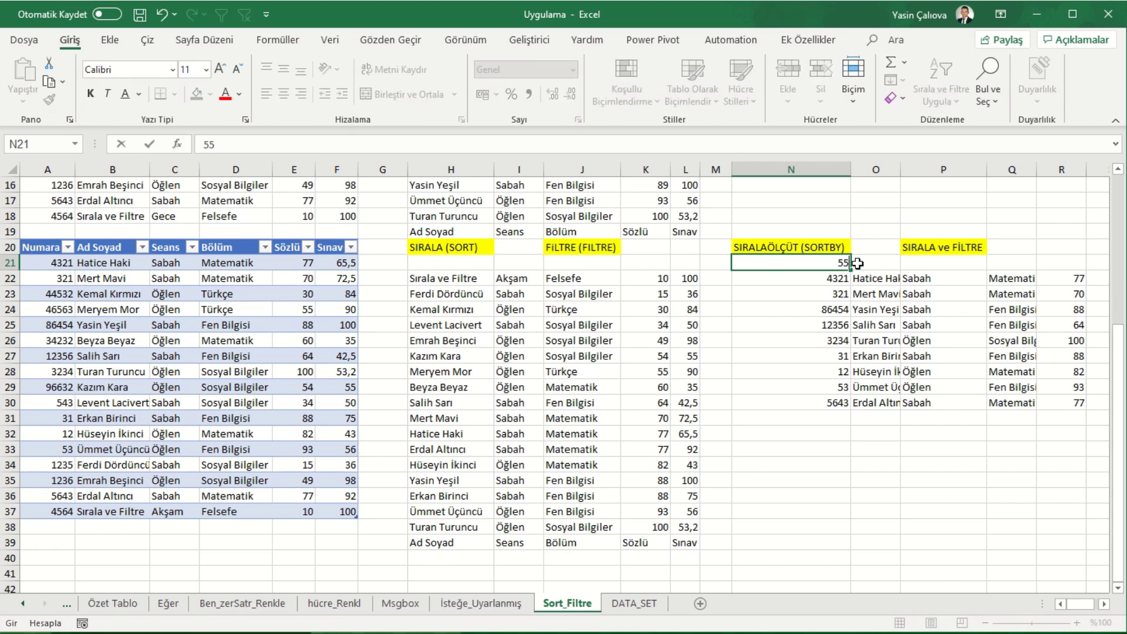
pyautogui.press('Return')
pyautogui.press('Up')
pyautogui.write('40')
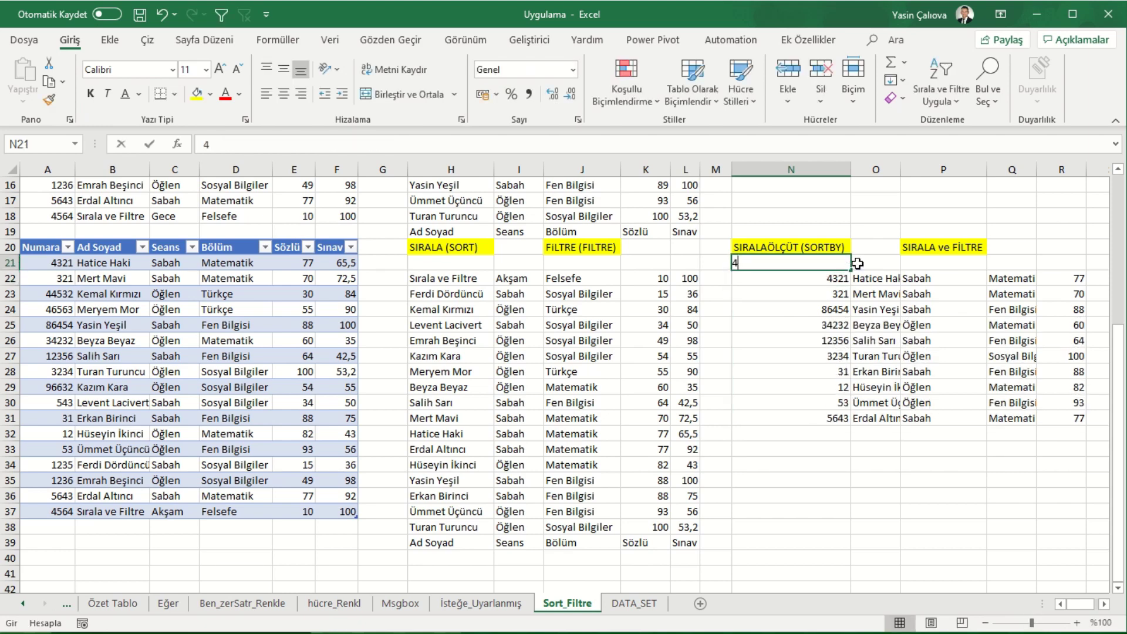
pyautogui.press('Return')
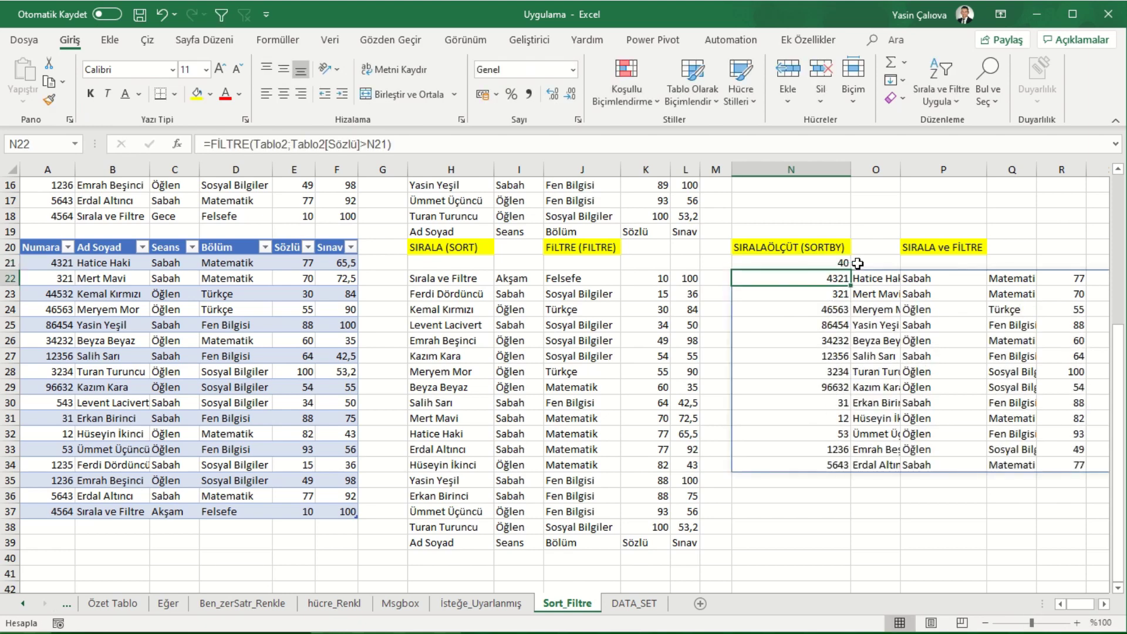
pyautogui.press('Up')
pyautogui.write('99')
pyautogui.press('Return')
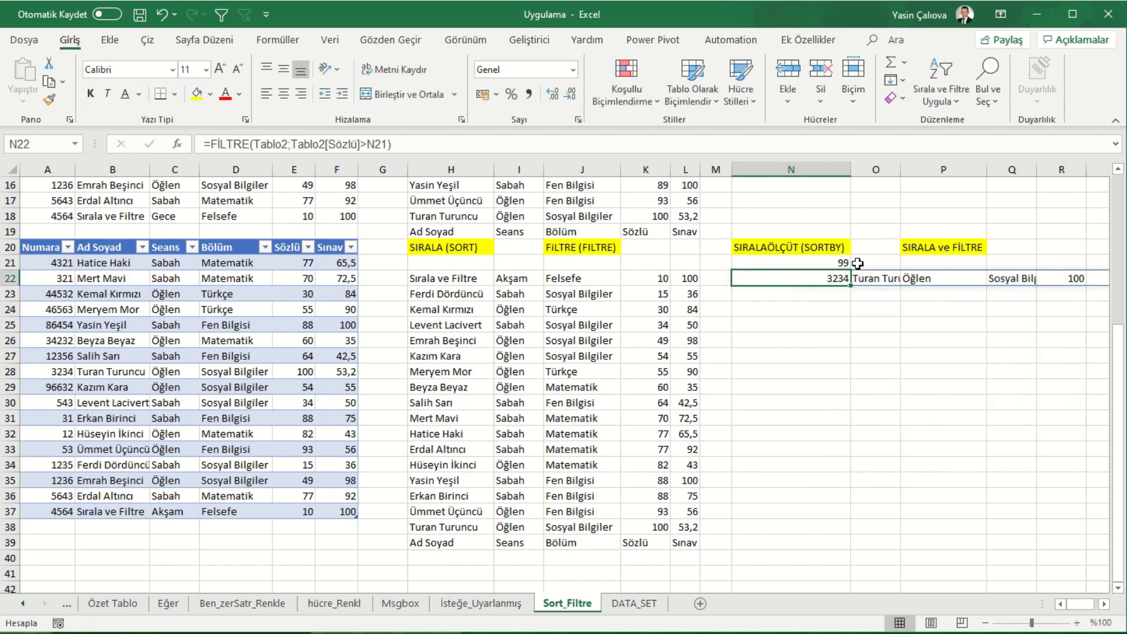
pyautogui.scroll(2, 969, 323)
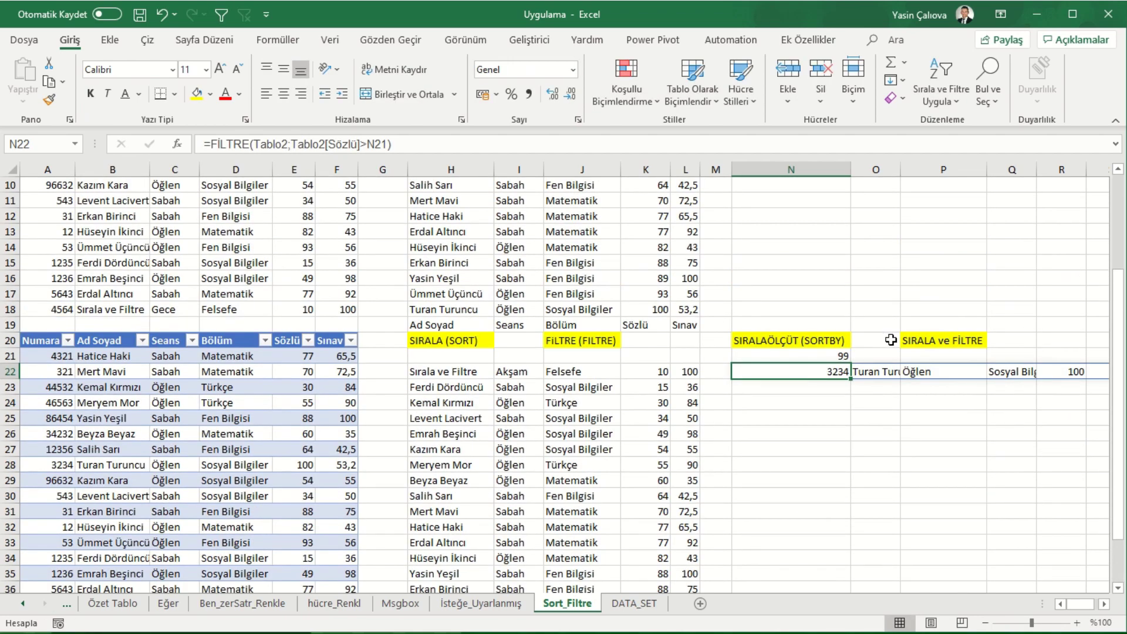
pyautogui.scroll(-1, 889, 337)
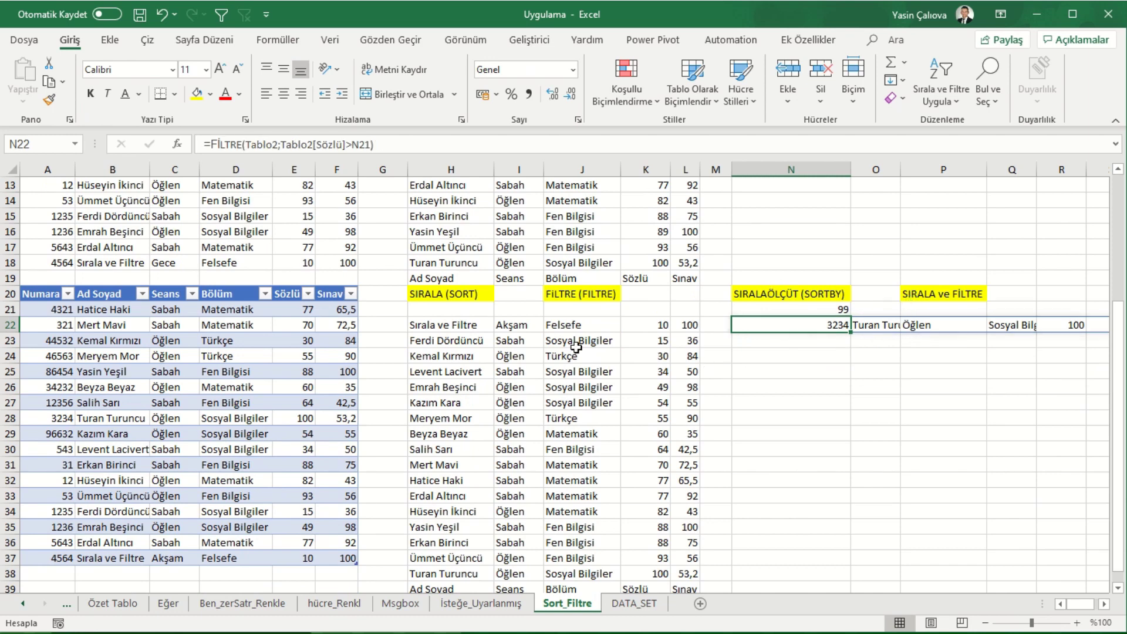
pyautogui.hotkey('ctrl', 'z')
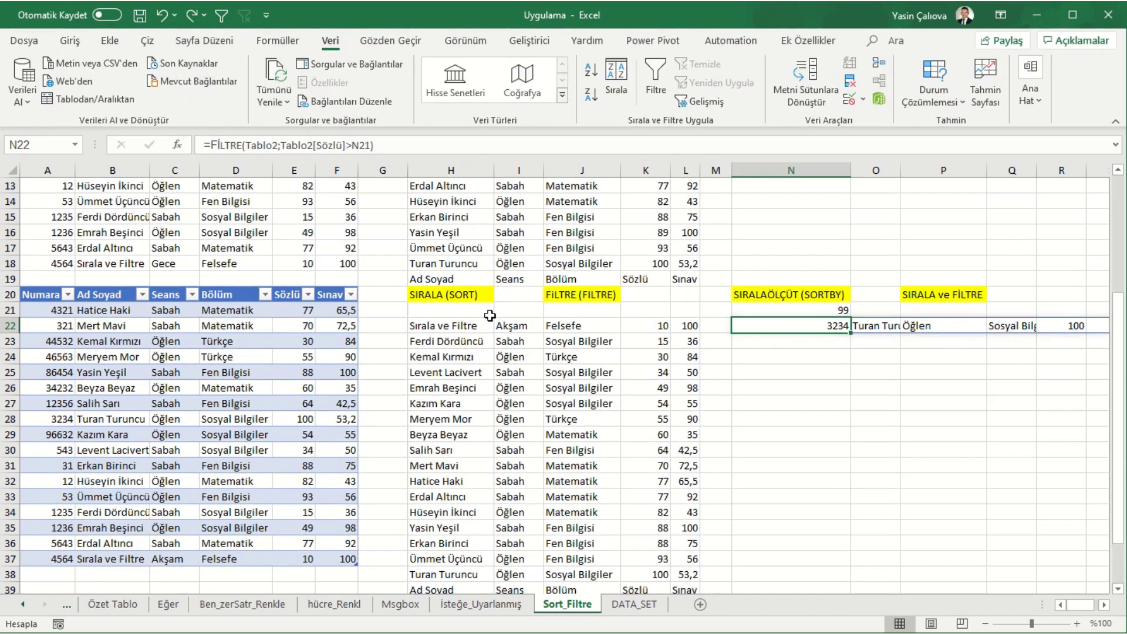
pyautogui.moveTo(460, 326)
pyautogui.mouseDown()
pyautogui.moveTo(696, 549)
pyautogui.moveTo(688, 561)
pyautogui.mouseUp()
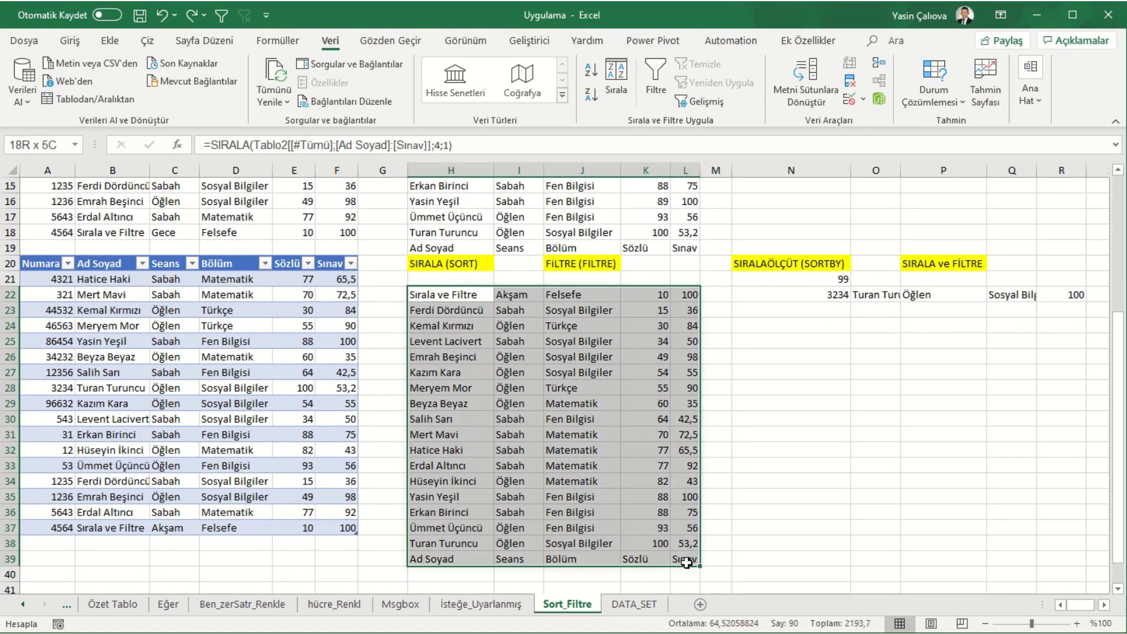
# Step: Clear the old results and enter =SIRALAÖLÇÜT(Tablo2[[Ad Soyad]:[Sınav]];Tablo2[Bölüm];-1;Tablo2[Sınav];-1) in H22
pyautogui.press('Delete')
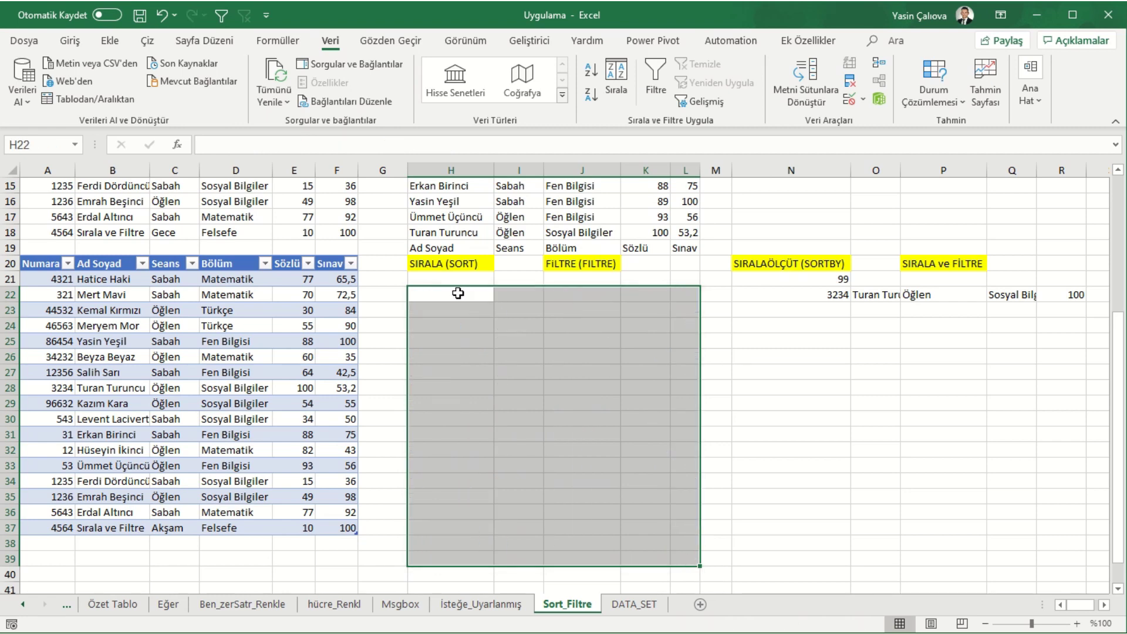
pyautogui.click(458, 293)
pyautogui.write('=')
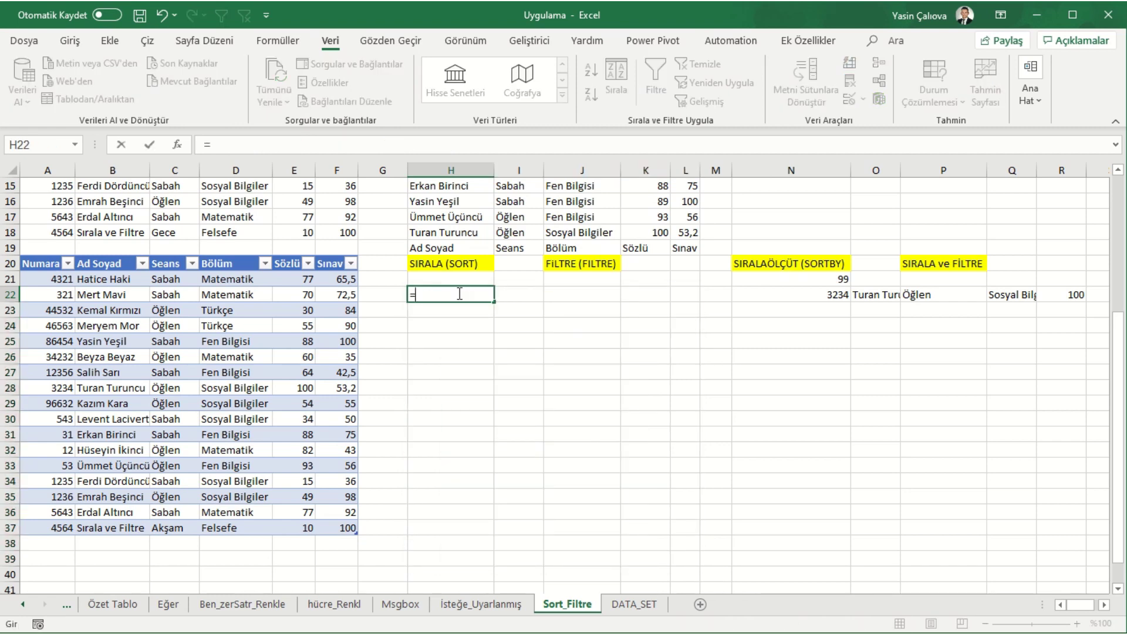
pyautogui.write('Sırala')
pyautogui.press('Tab')
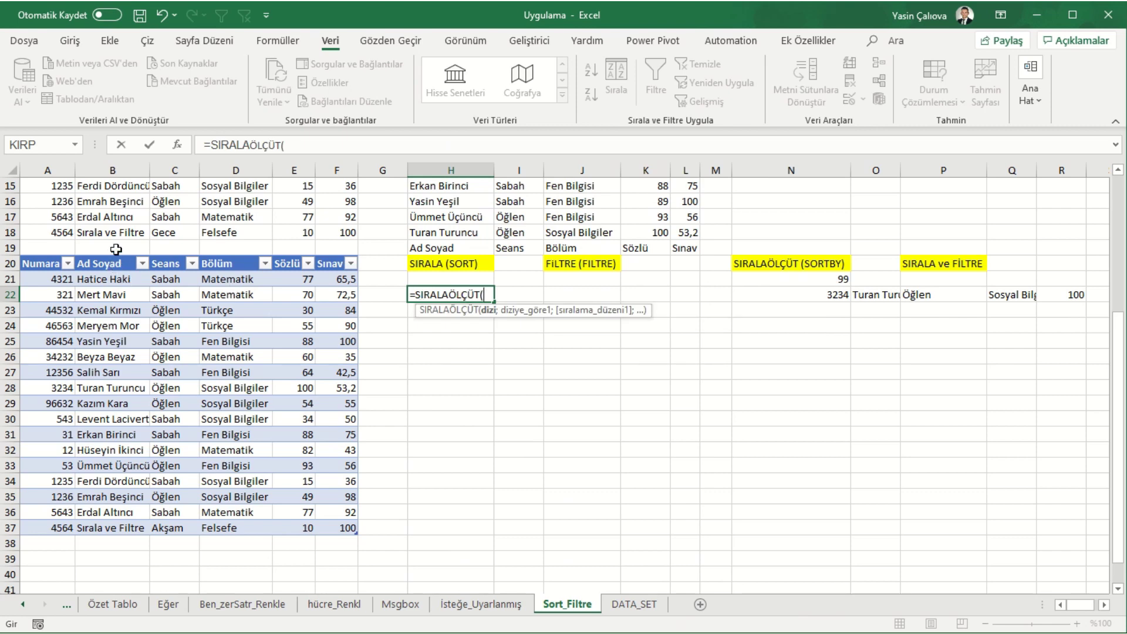
pyautogui.moveTo(116, 252); pyautogui.dragTo(351, 265)
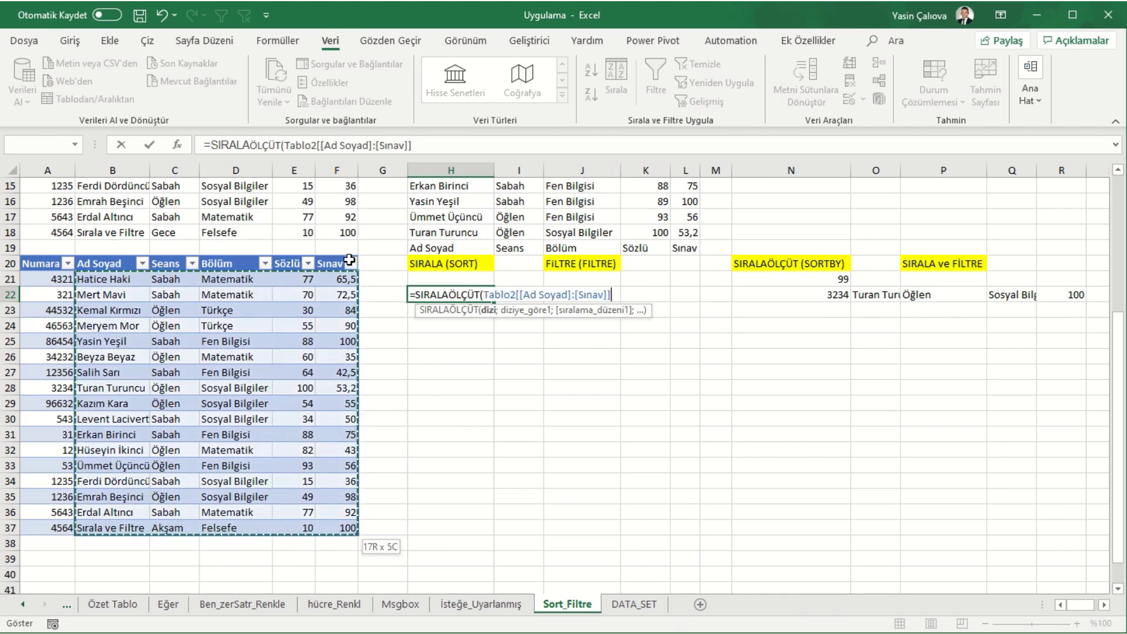
pyautogui.write(';')
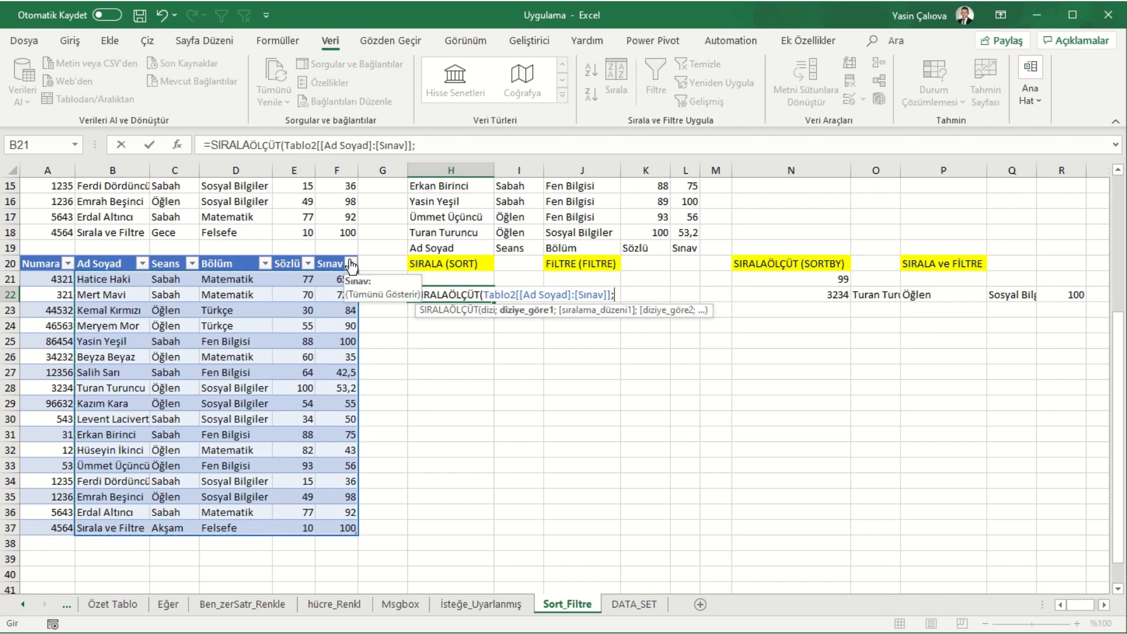
pyautogui.click(243, 253)
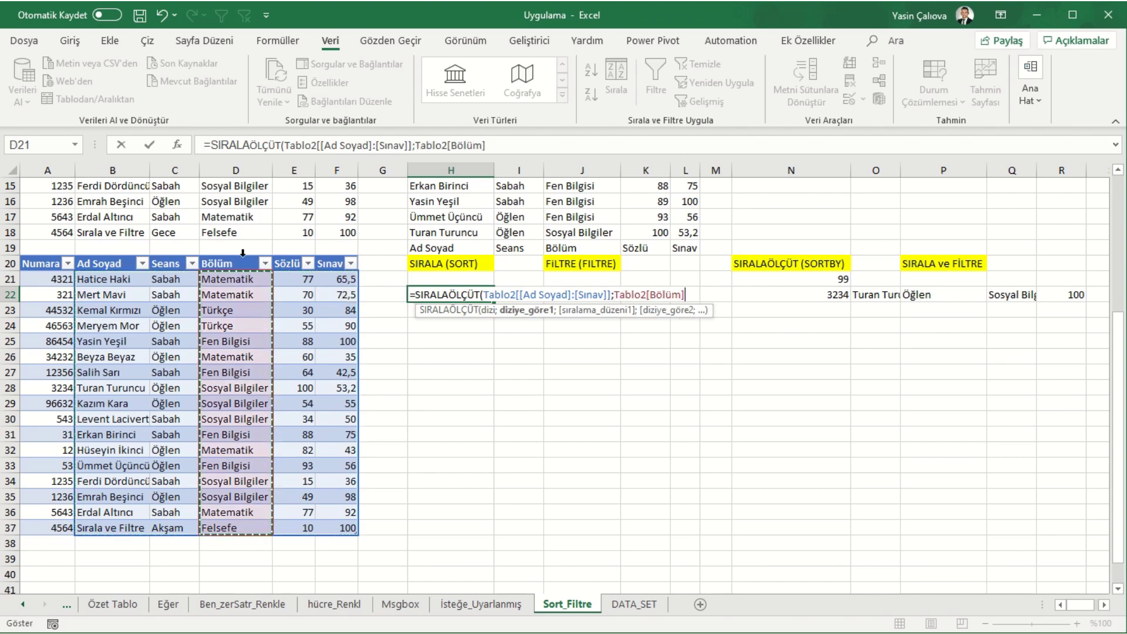
pyautogui.write(';-1')
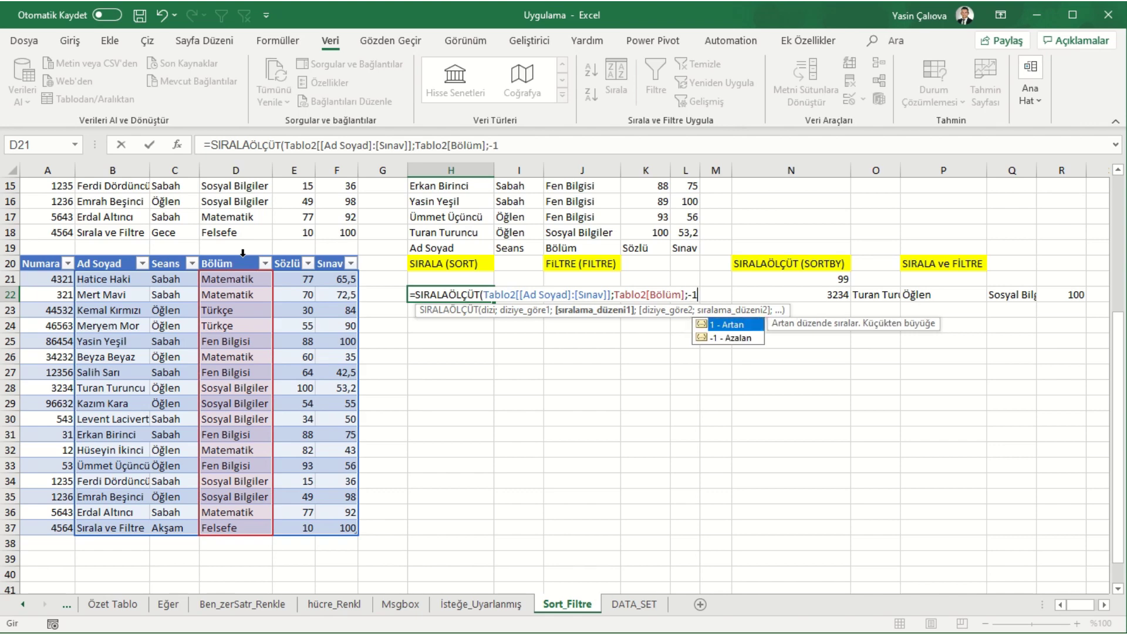
pyautogui.write(';')
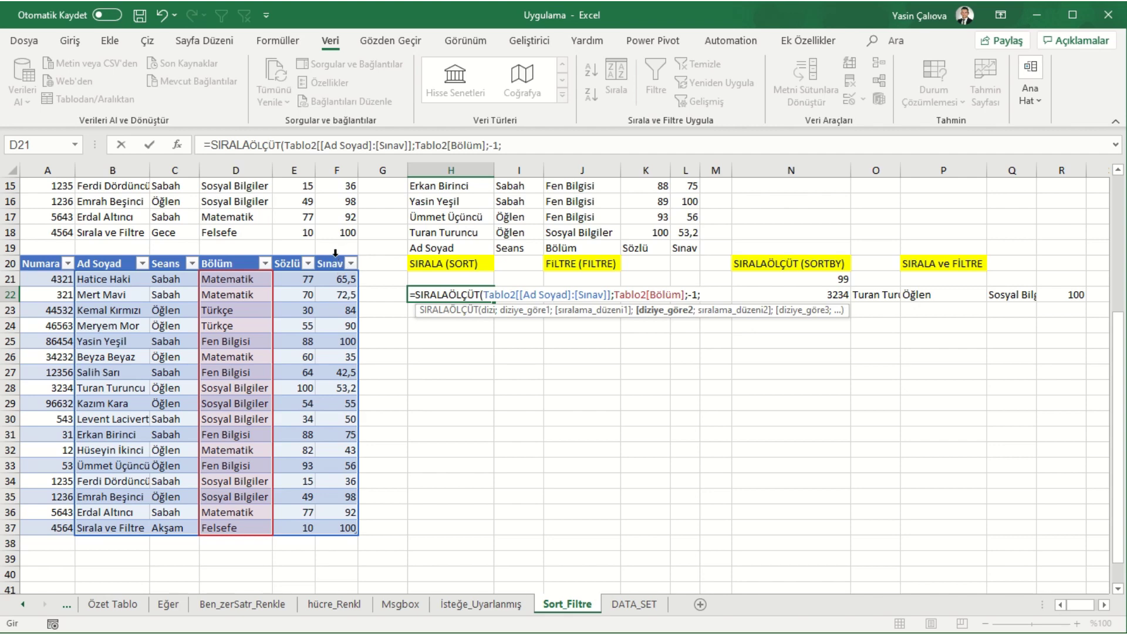
pyautogui.click(335, 253)
pyautogui.write(';')
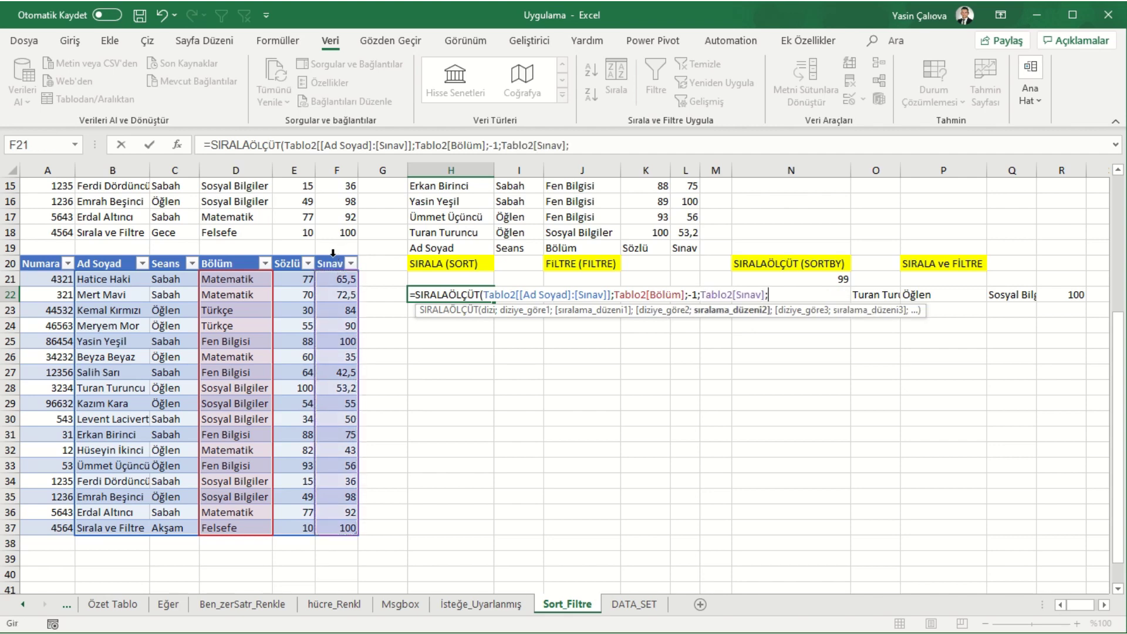
pyautogui.write('-1')
pyautogui.write(')')
pyautogui.press('Return')
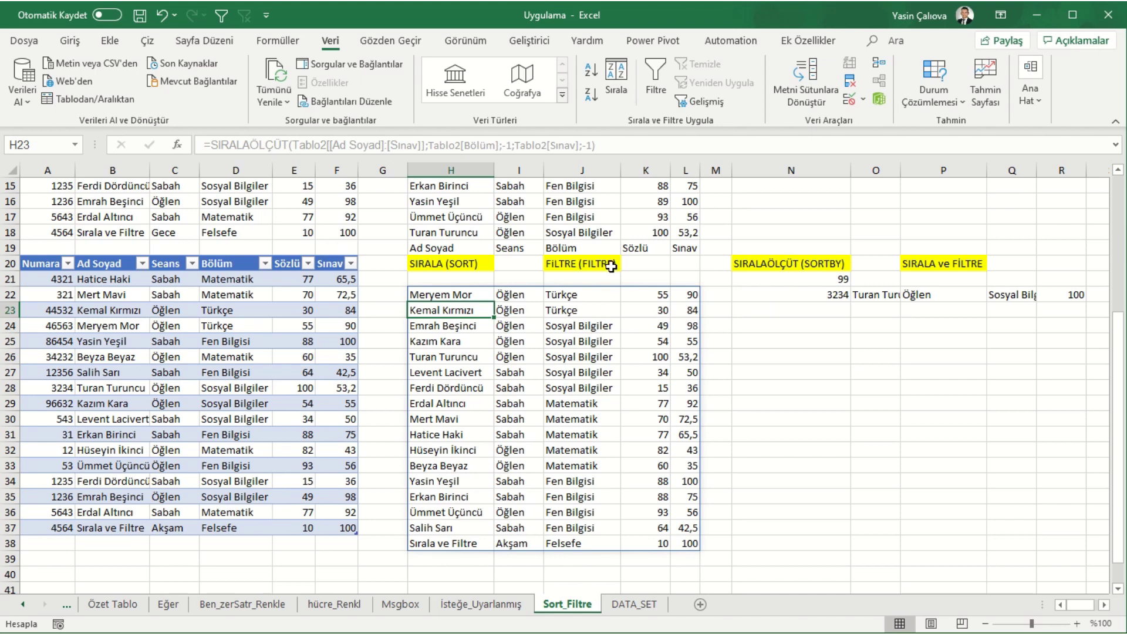
pyautogui.click(622, 71)
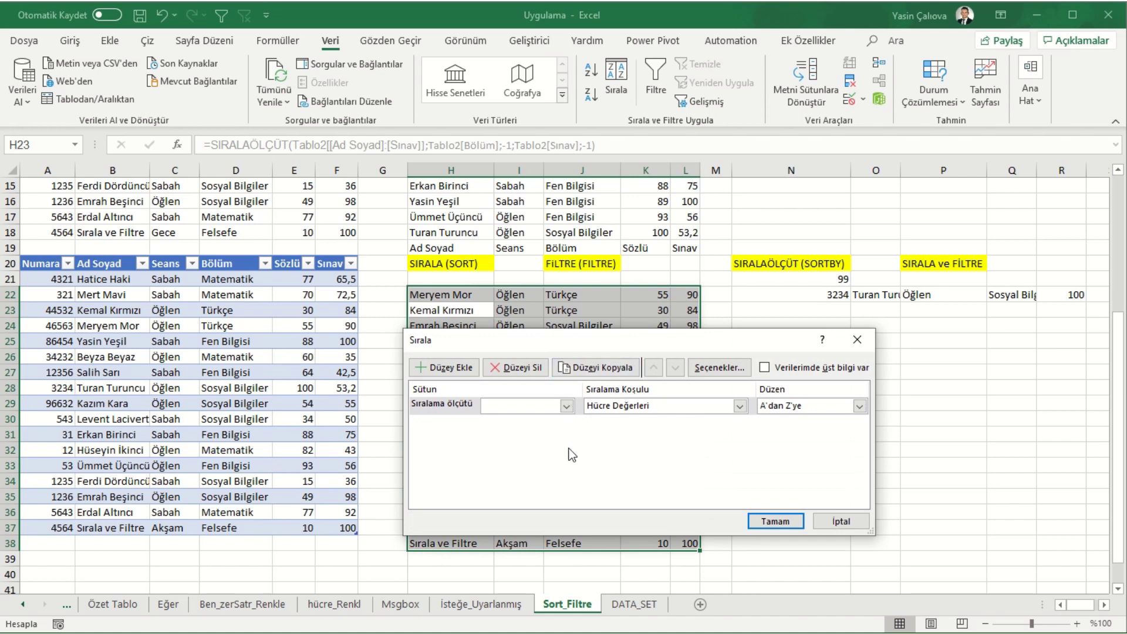
pyautogui.click(840, 521)
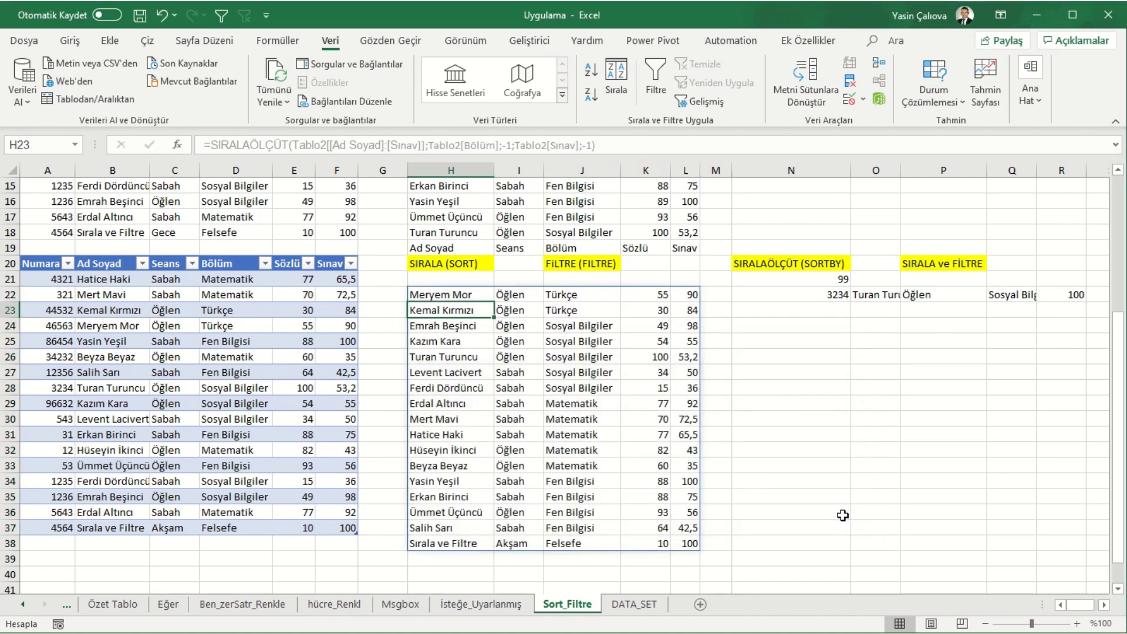
pyautogui.click(568, 292)
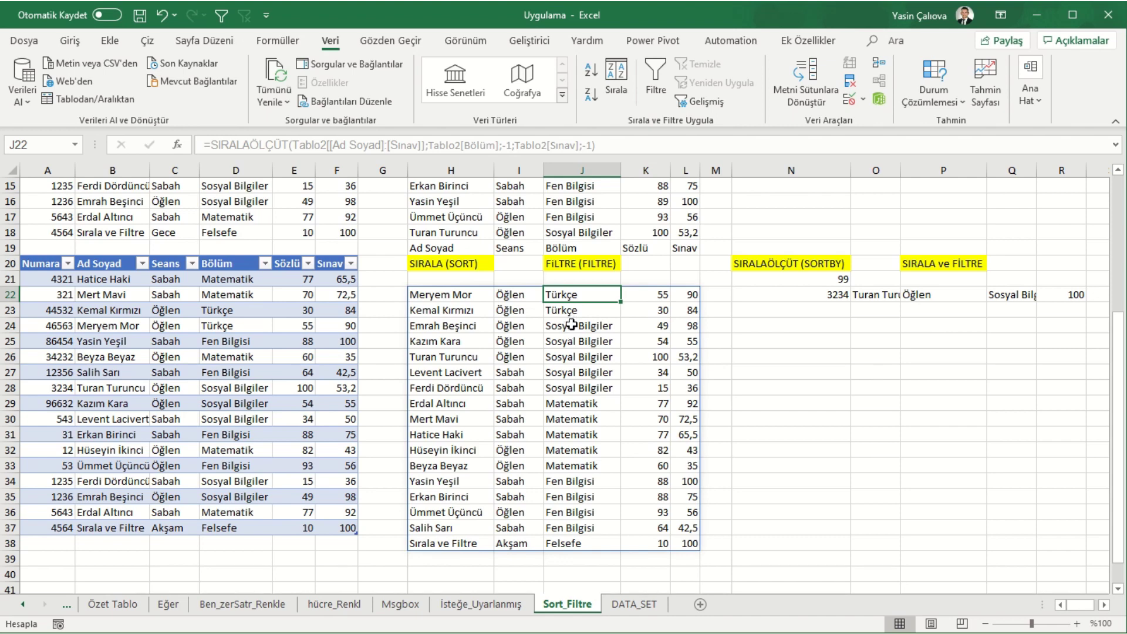
pyautogui.moveTo(571, 321); pyautogui.dragTo(688, 388)
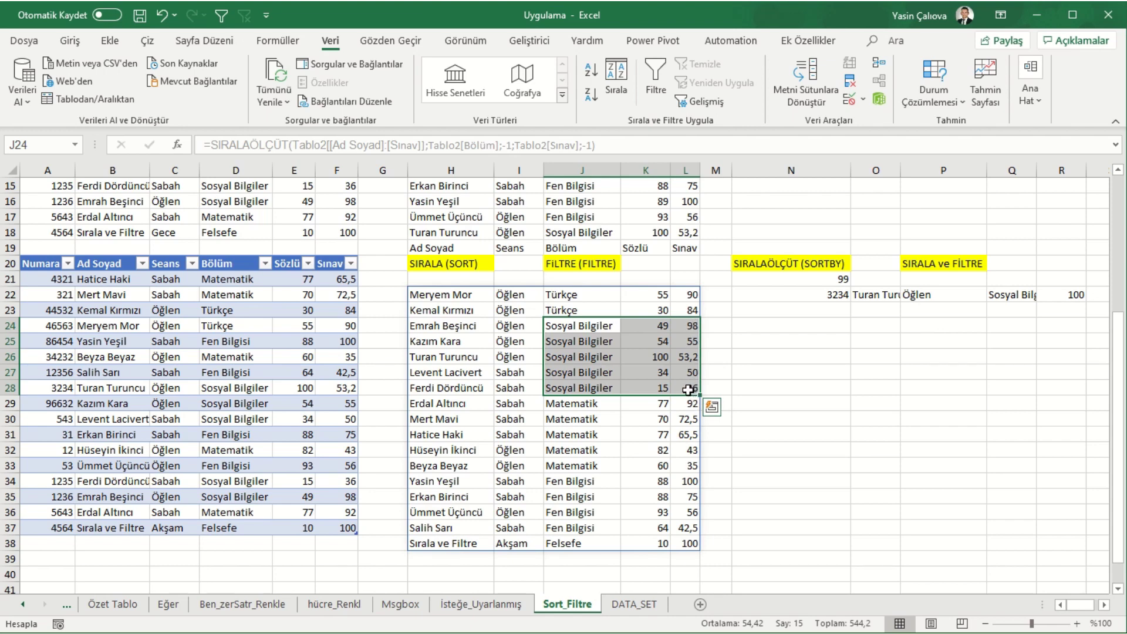
pyautogui.moveTo(581, 408); pyautogui.dragTo(708, 470)
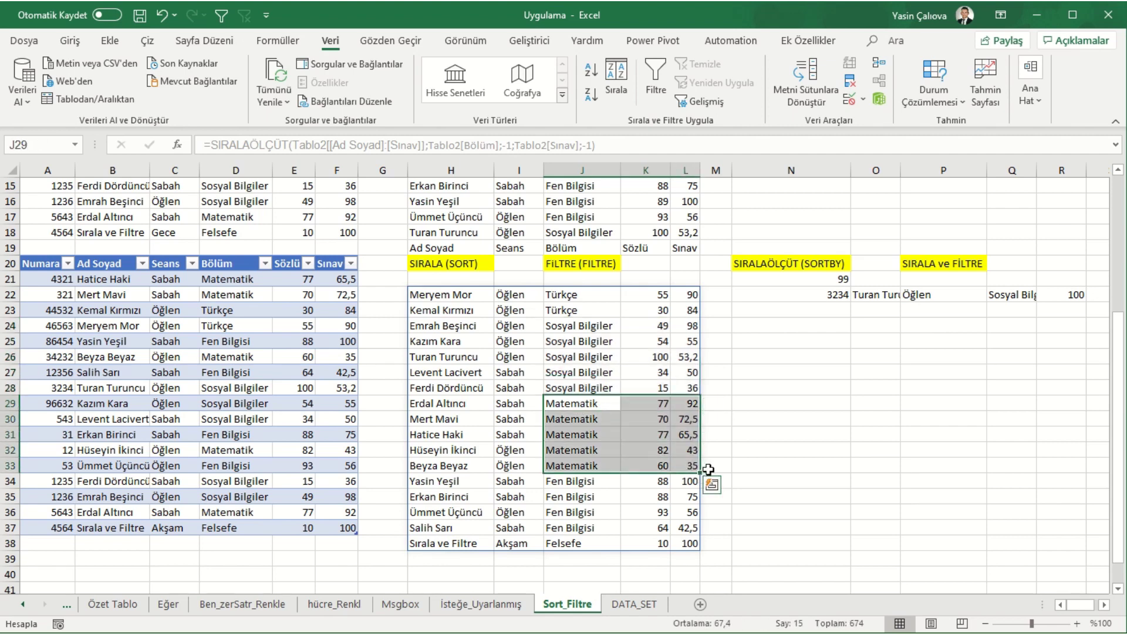
pyautogui.moveTo(582, 482)
pyautogui.mouseDown()
pyautogui.moveTo(662, 506)
pyautogui.moveTo(687, 528)
pyautogui.mouseUp()
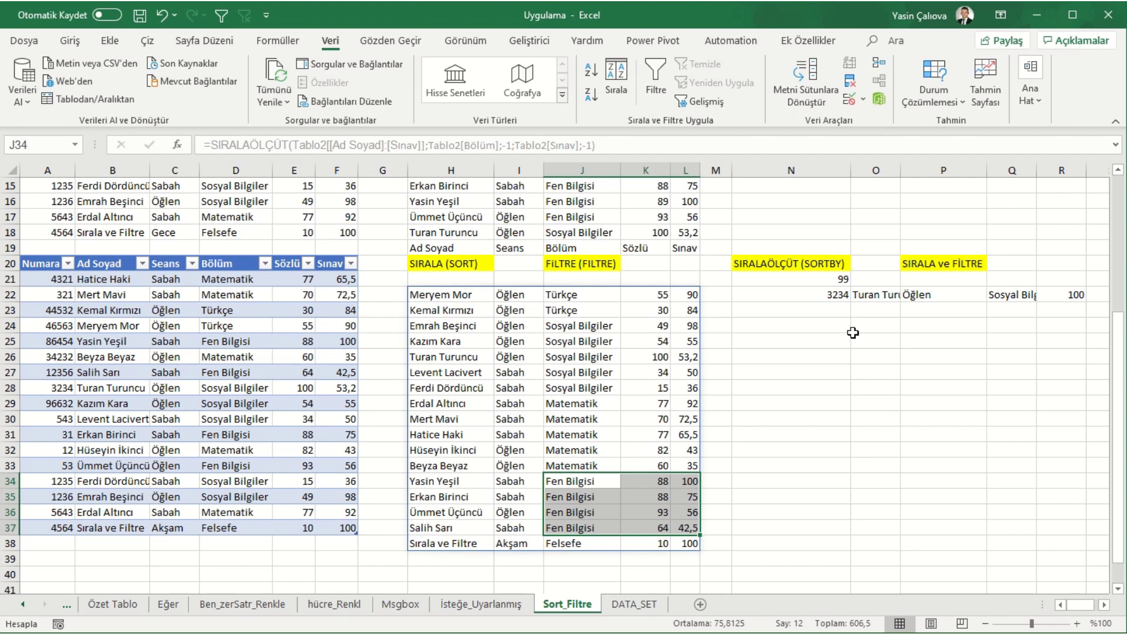
# Step: Enter =FİLTRE(Tablo2[[Ad Soyad]:[Sınav]];Tablo2[Sınav]>70) in N24, listing eight students
pyautogui.click(804, 300)
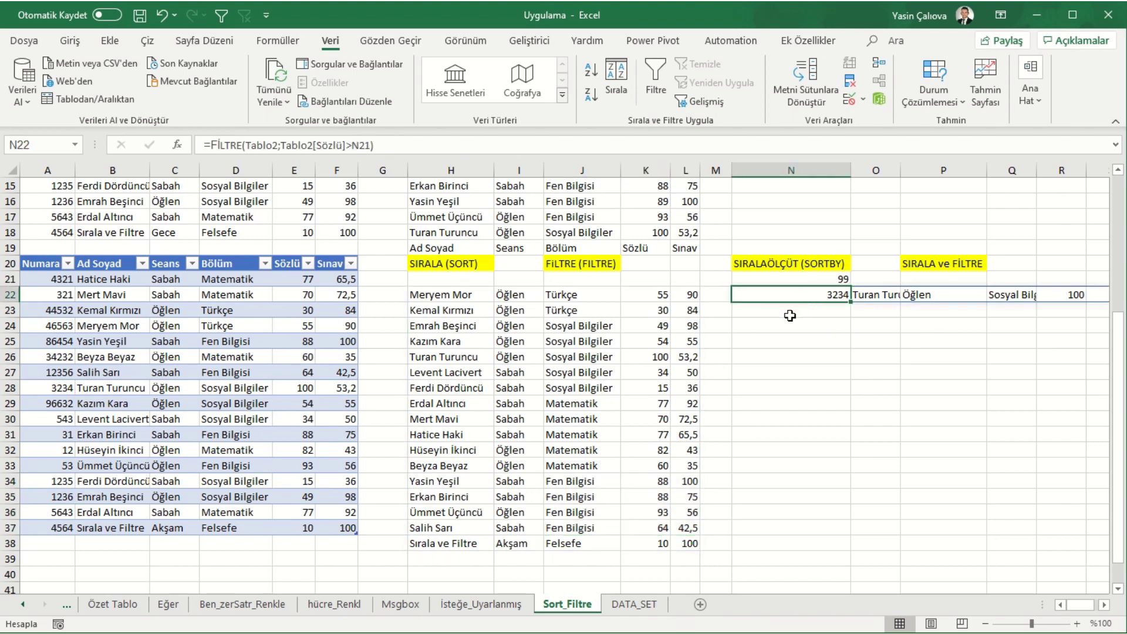
pyautogui.click(788, 316)
pyautogui.click(789, 321)
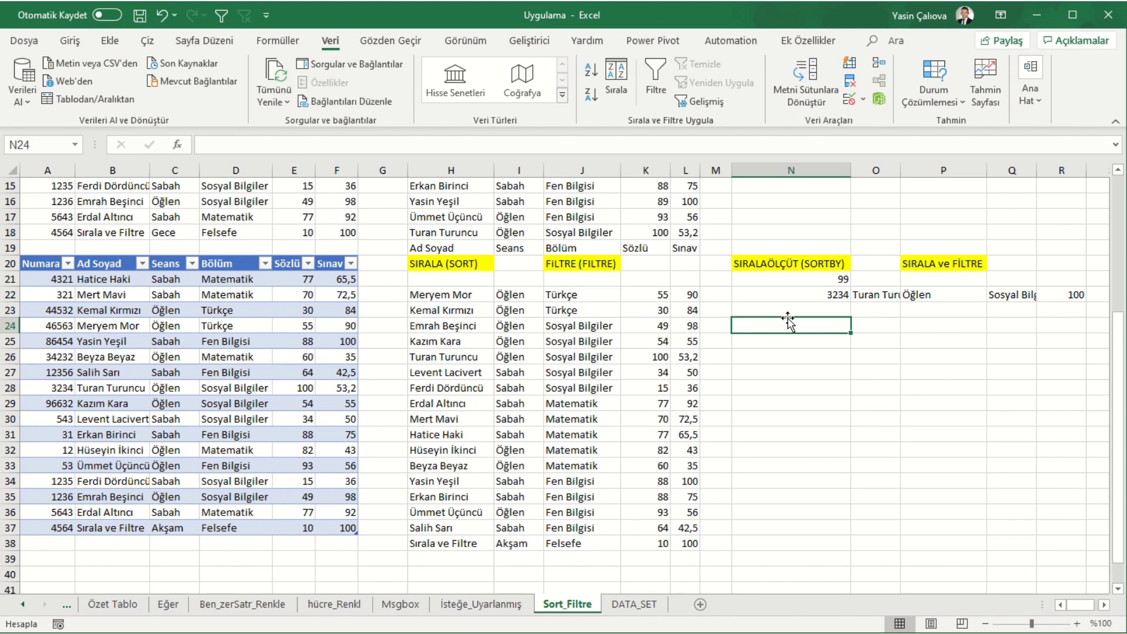
pyautogui.write('=')
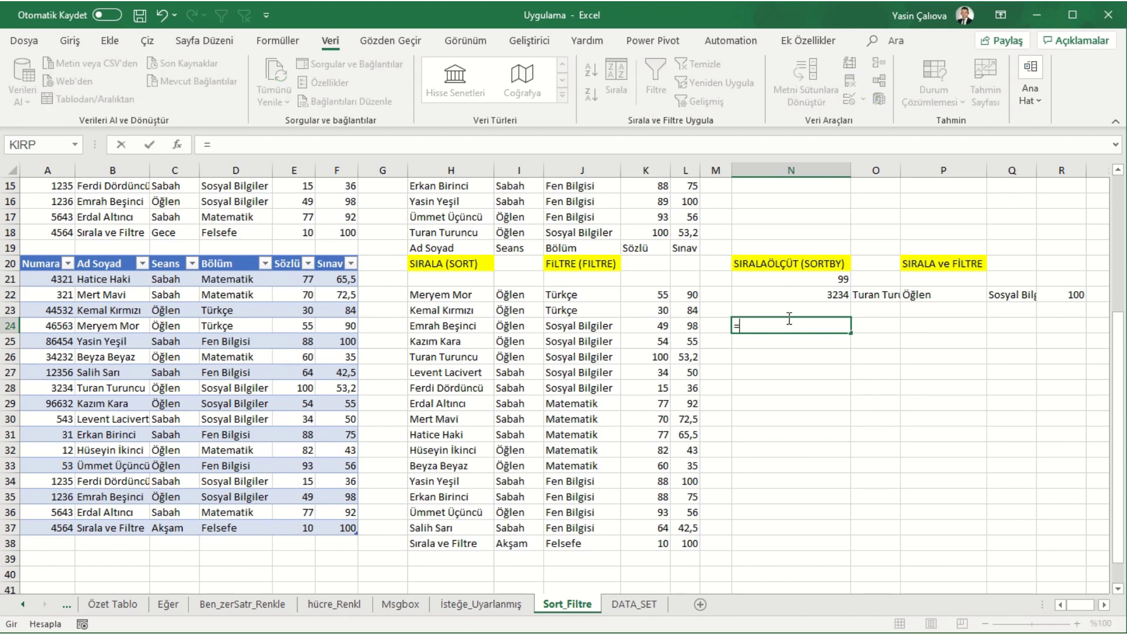
pyautogui.write('fil')
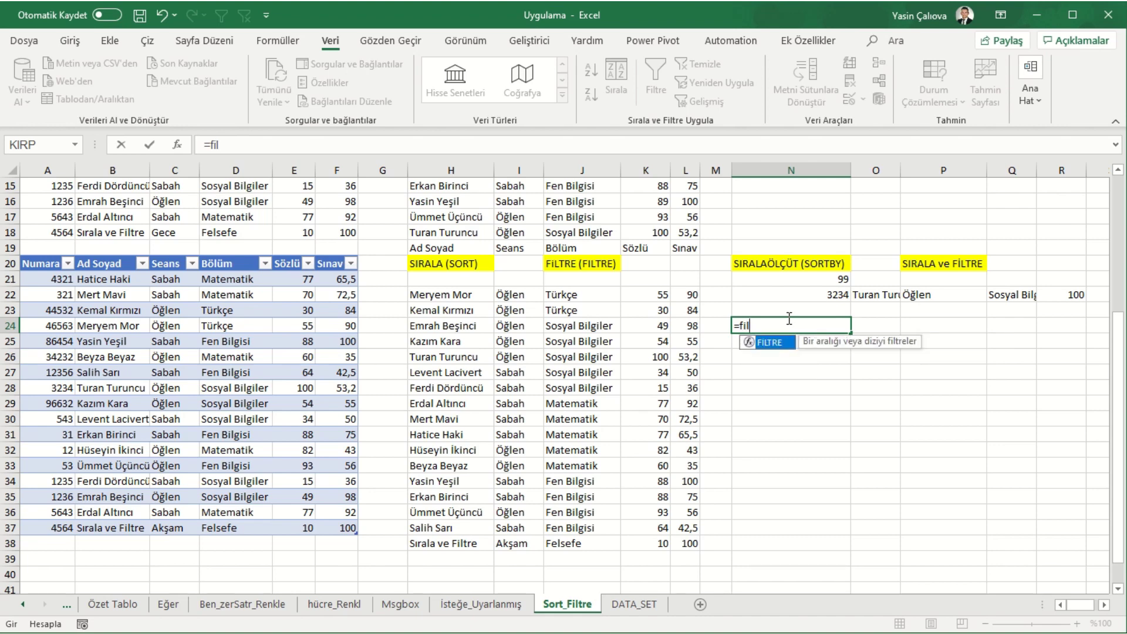
pyautogui.press('Tab')
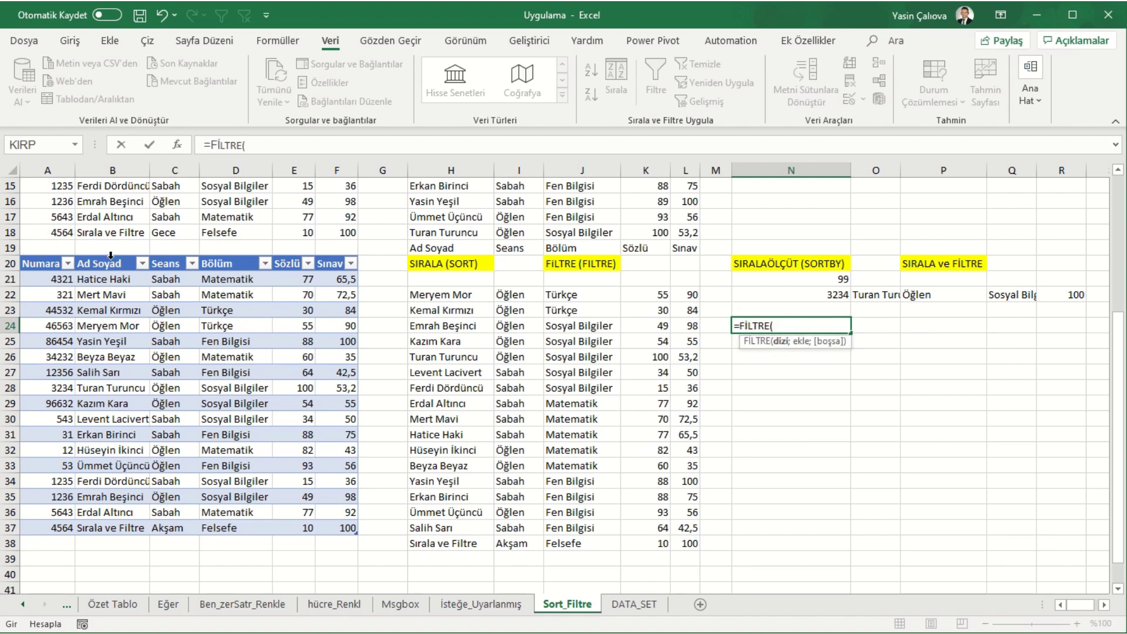
pyautogui.moveTo(111, 256); pyautogui.dragTo(345, 267)
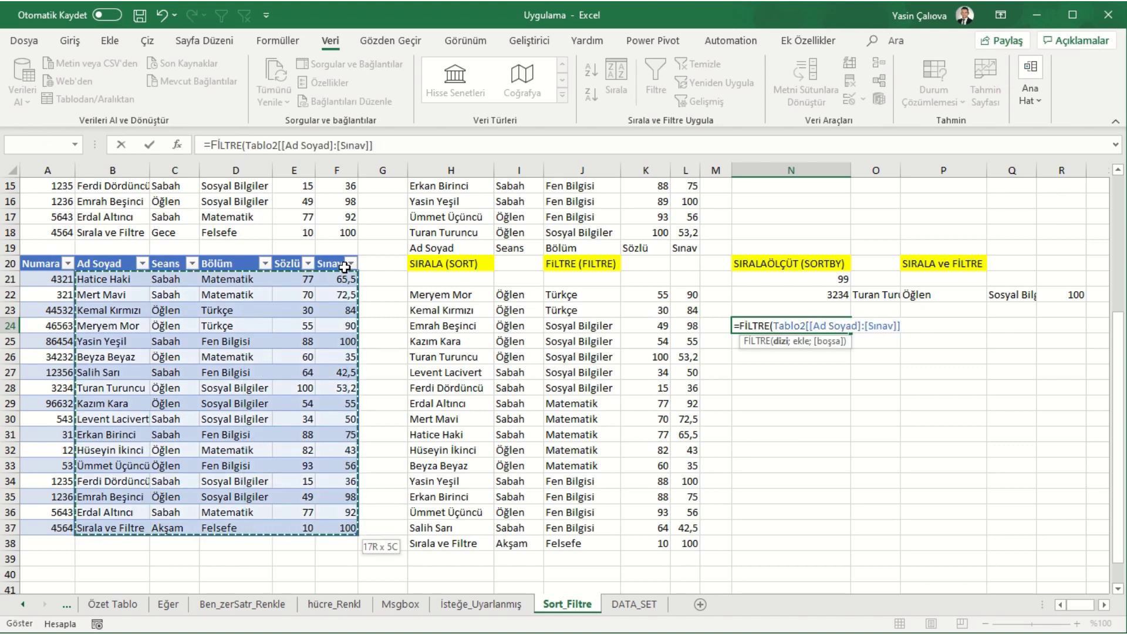
pyautogui.write(';')
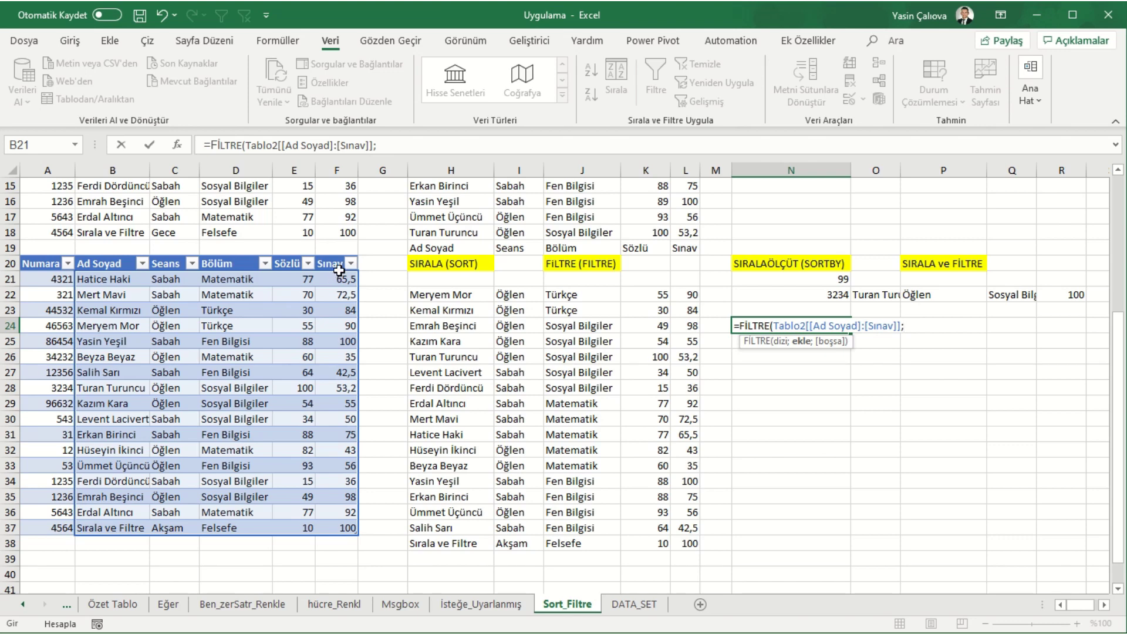
pyautogui.click(337, 254)
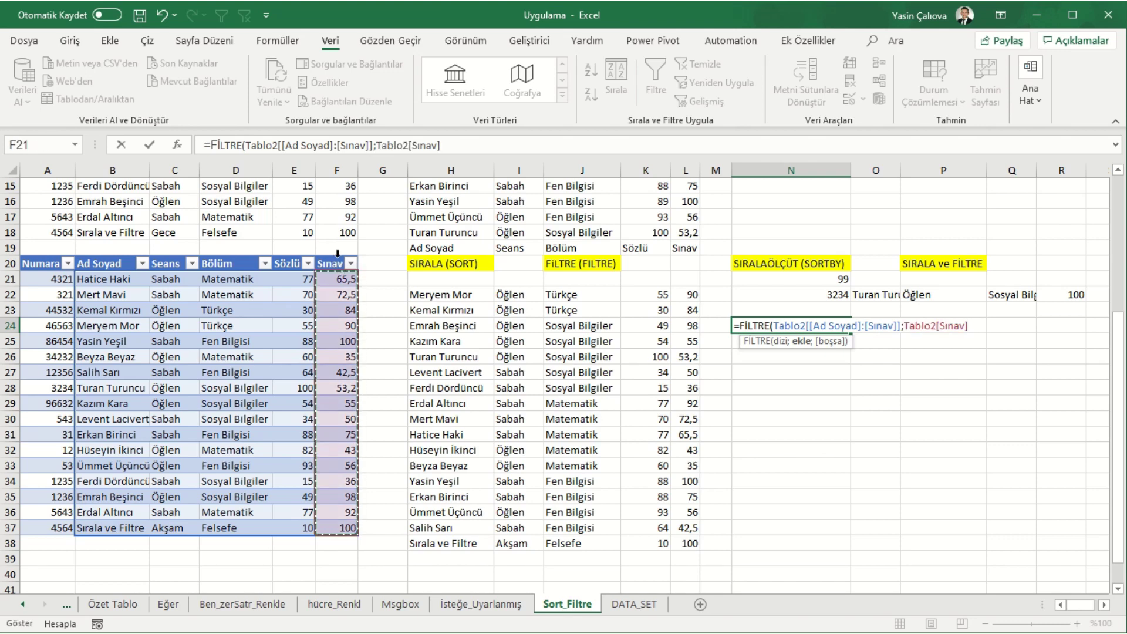
pyautogui.write('>7')
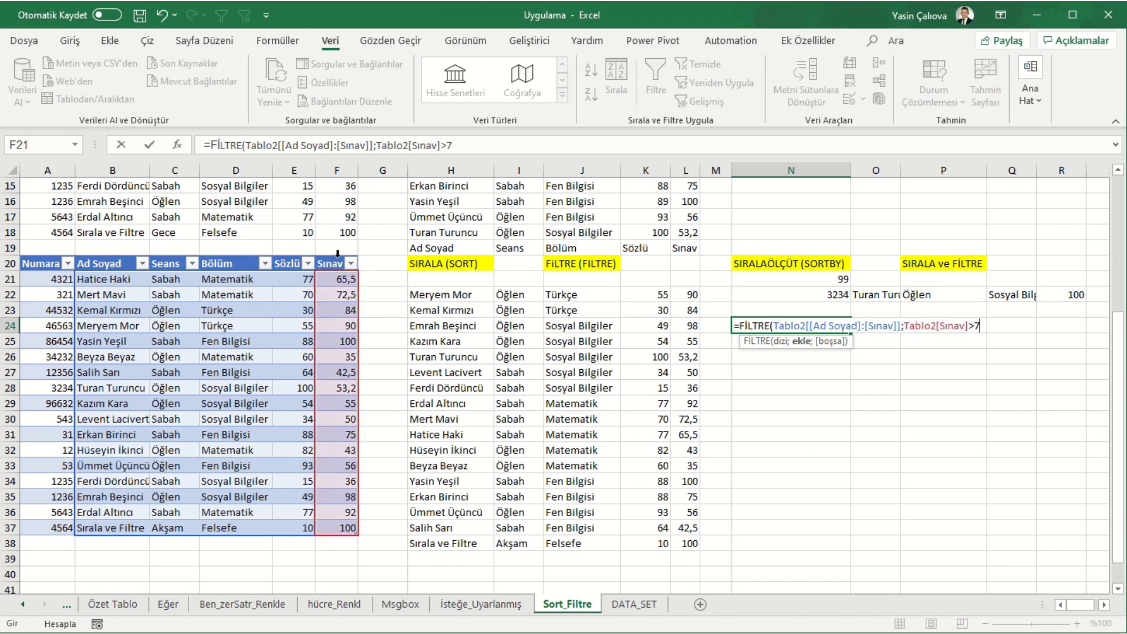
pyautogui.write('0)')
pyautogui.press('Return')
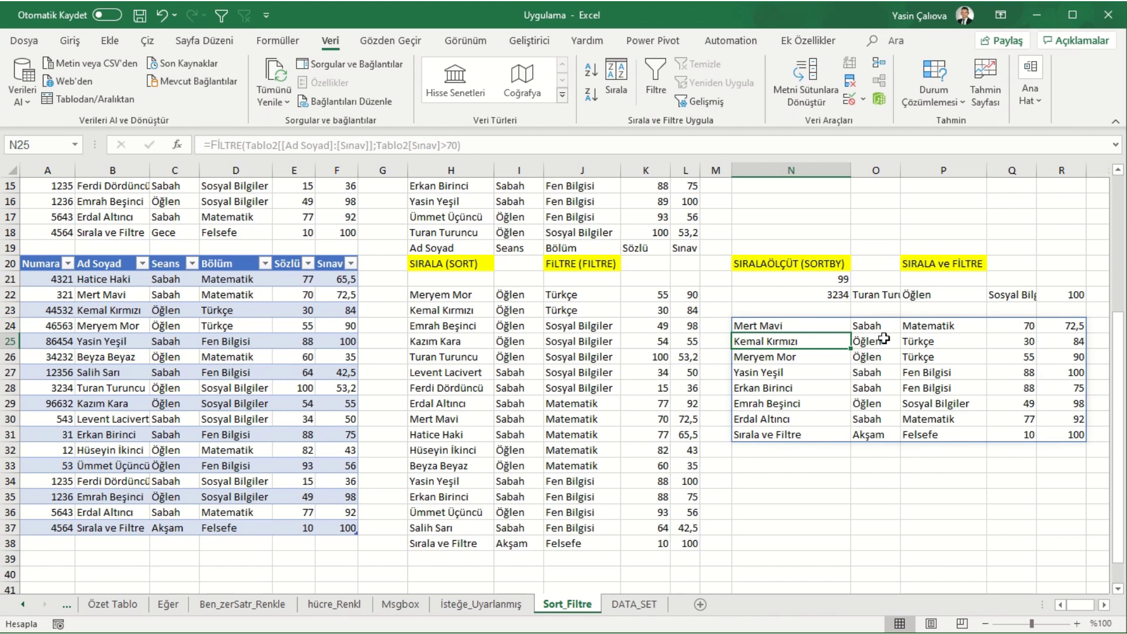
pyautogui.click(772, 322)
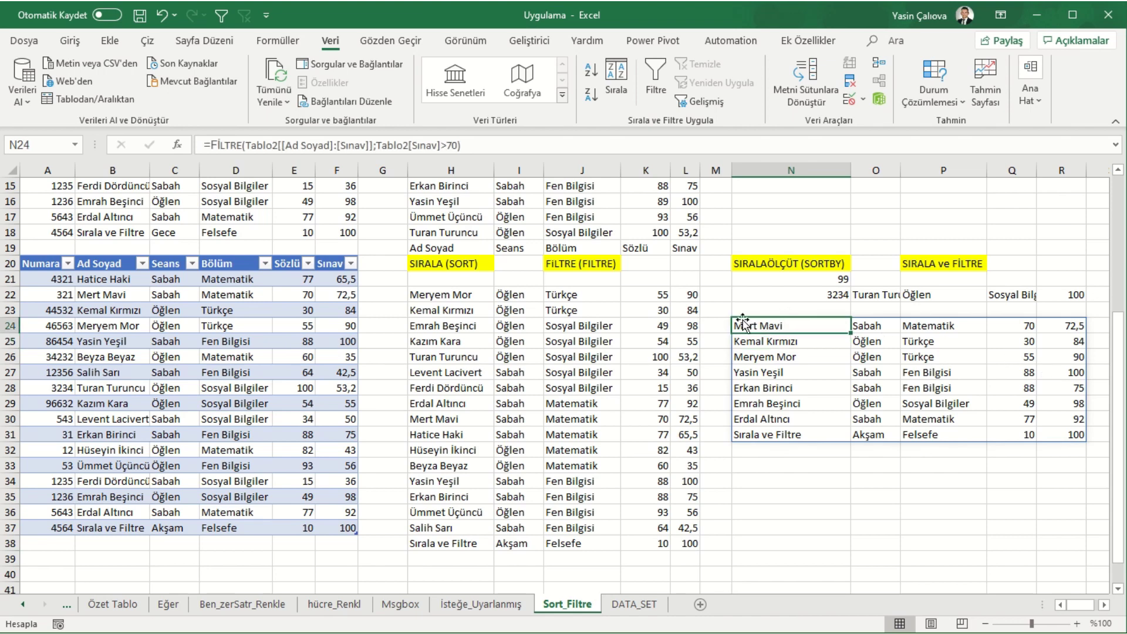
# Step: Wrap N24's filter as =SIRALA(FİLTRE(...);5;-1) so Sınav scores run from 100 down to 72.5
pyautogui.click(205, 147)
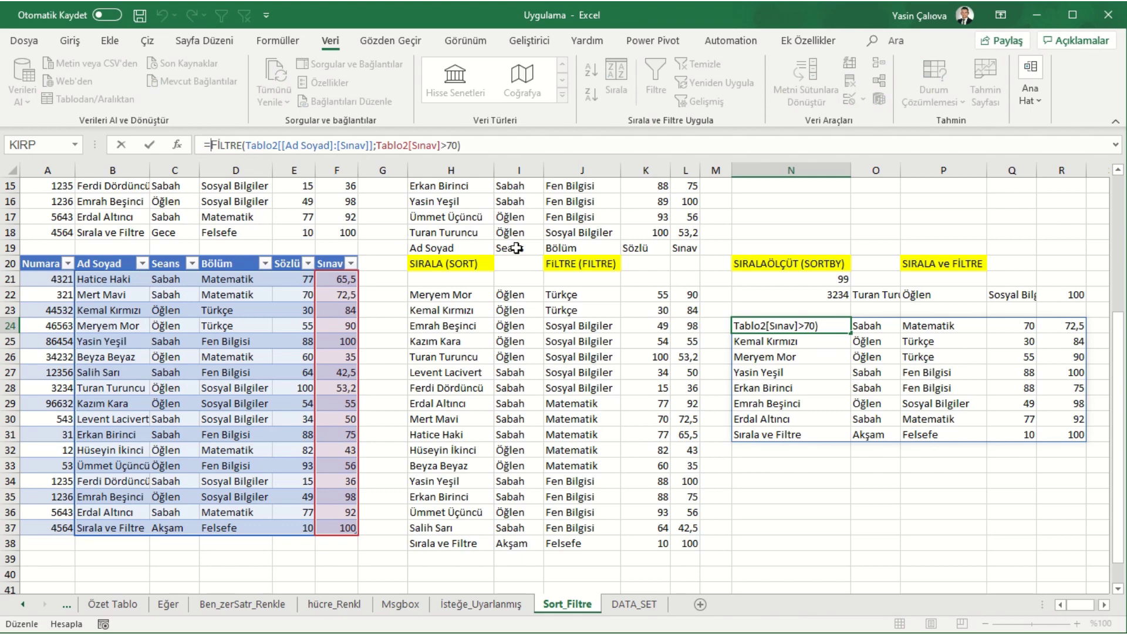
pyautogui.write('SIRALA(')
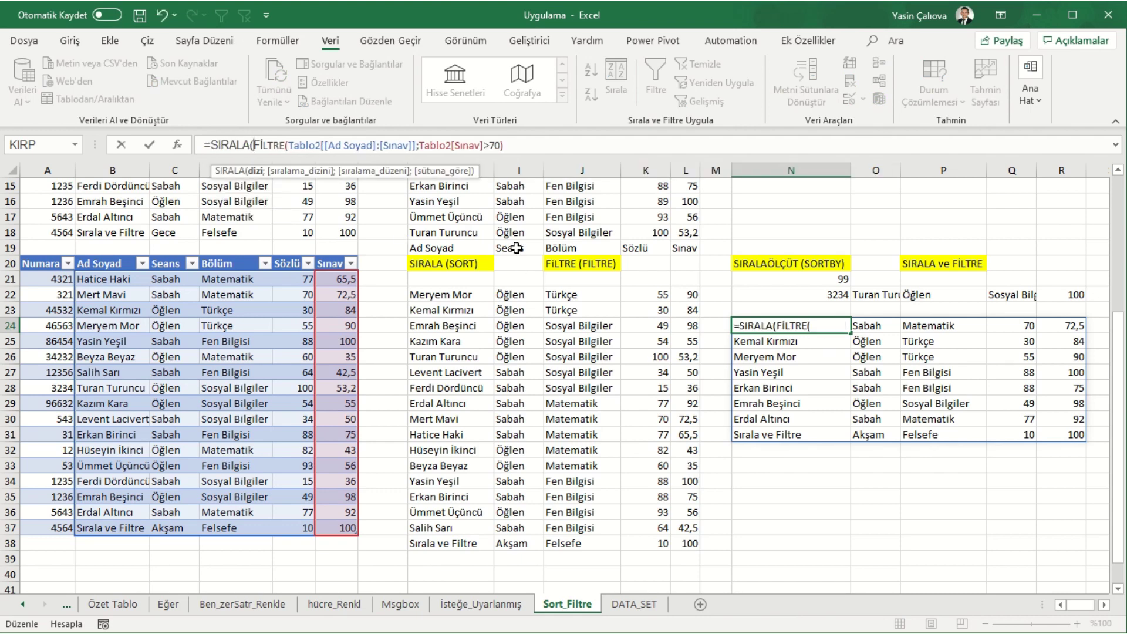
pyautogui.click(521, 147)
pyautogui.write(';')
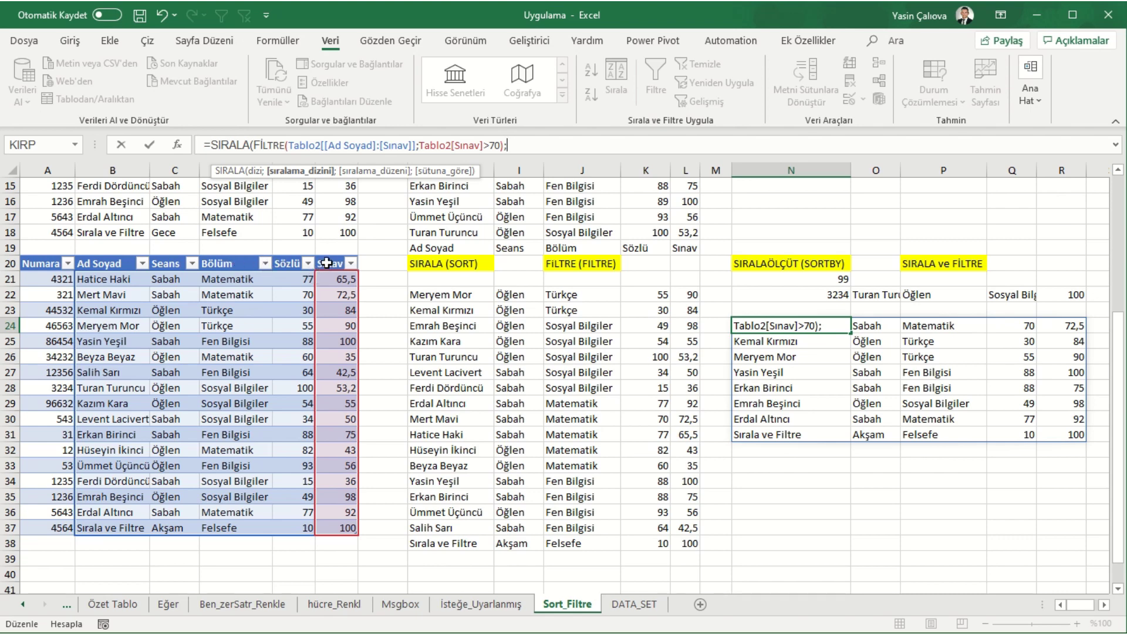
pyautogui.write('5')
pyautogui.write(';')
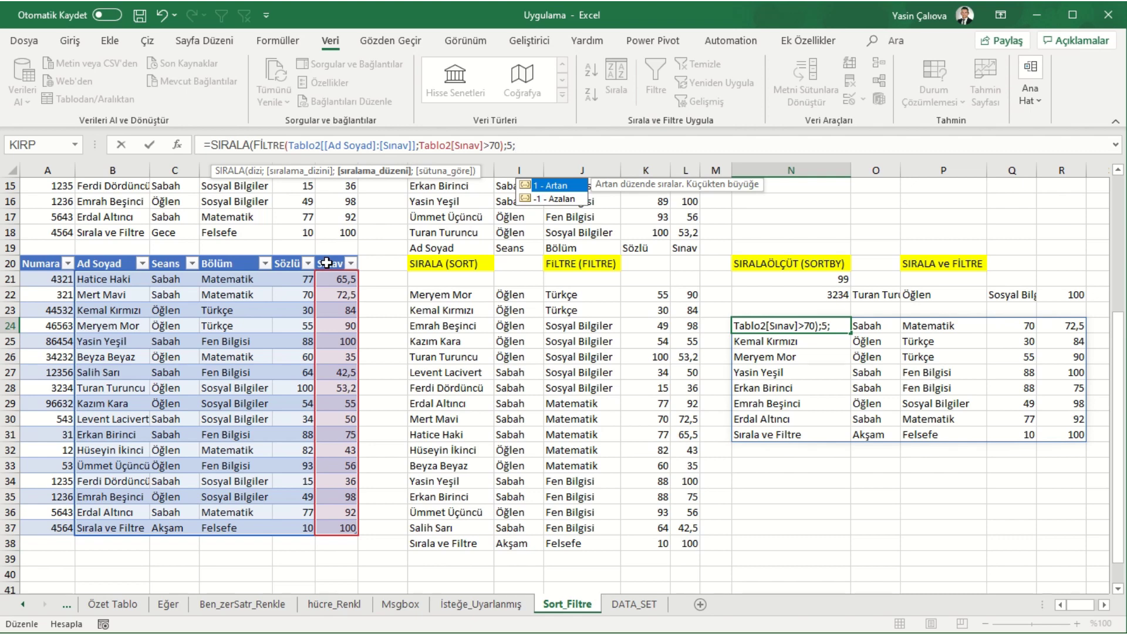
pyautogui.write('-1')
pyautogui.press('Return')
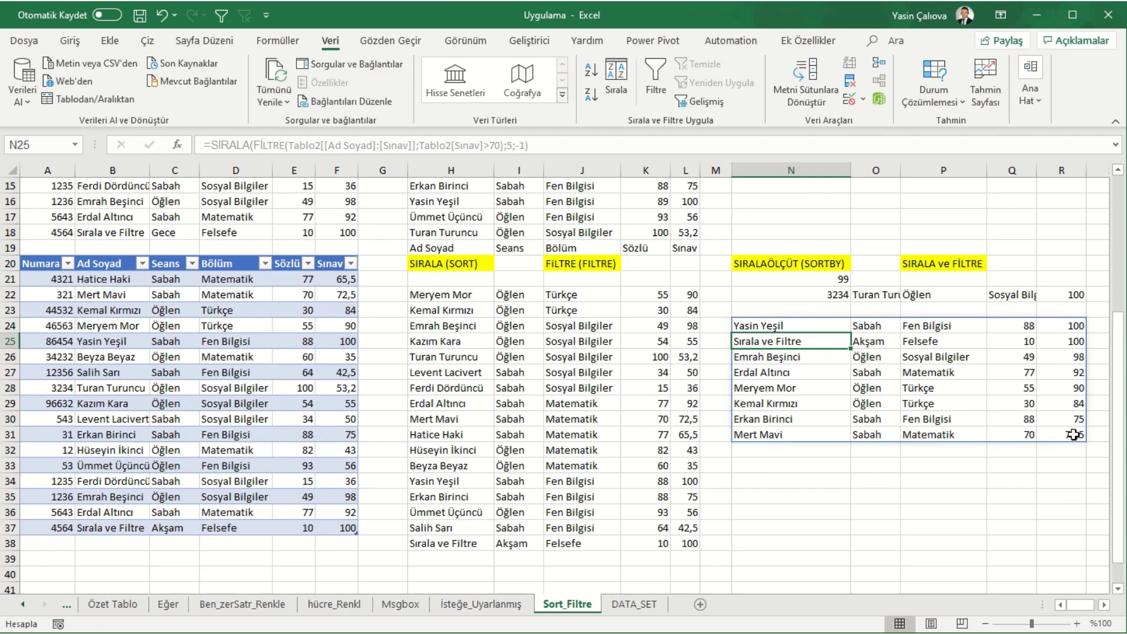
pyautogui.click(840, 327)
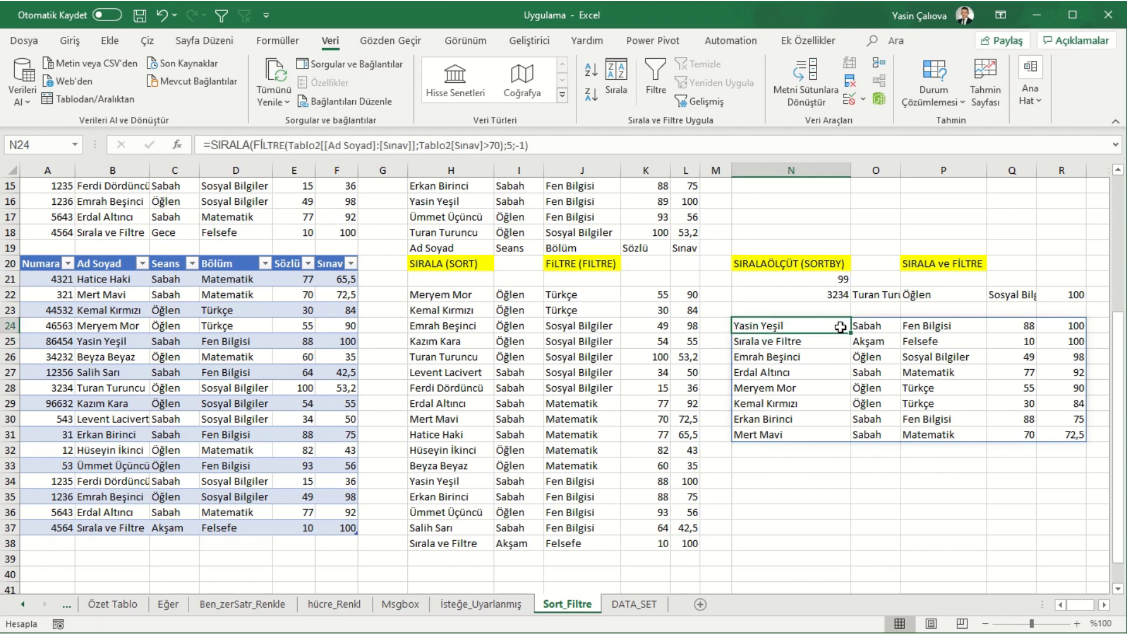
# Step: Raise N24's Sınav threshold from 70 to 80, leaving six students, then minimise Excel
pyautogui.click(498, 146)
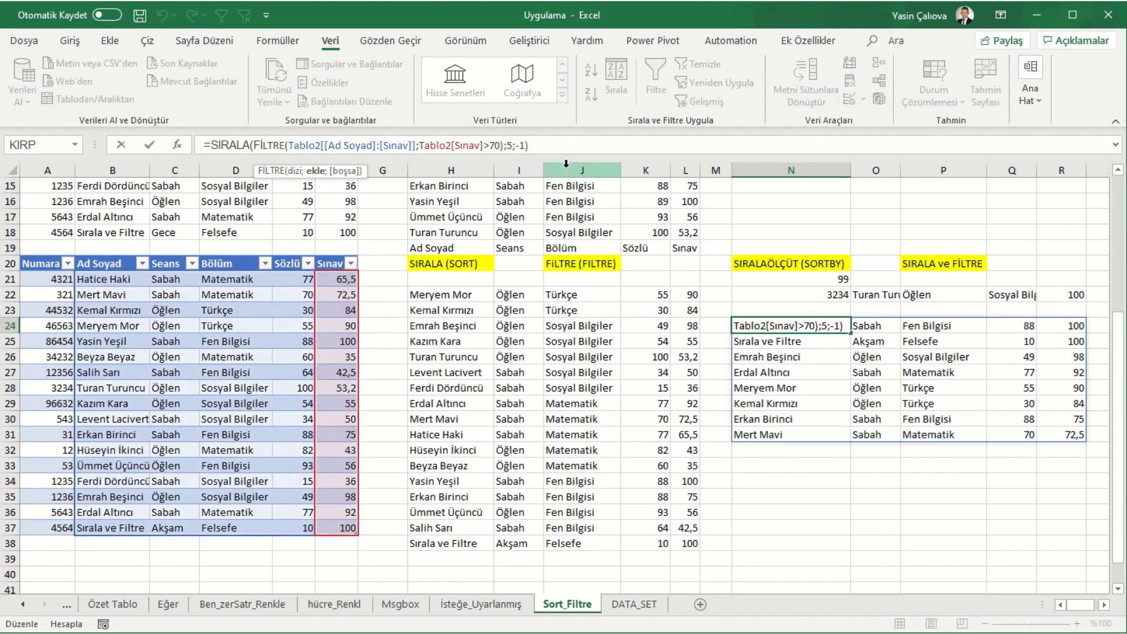
pyautogui.press('BackSpace')
pyautogui.press('BackSpace')
pyautogui.write('80')
pyautogui.press('Return')
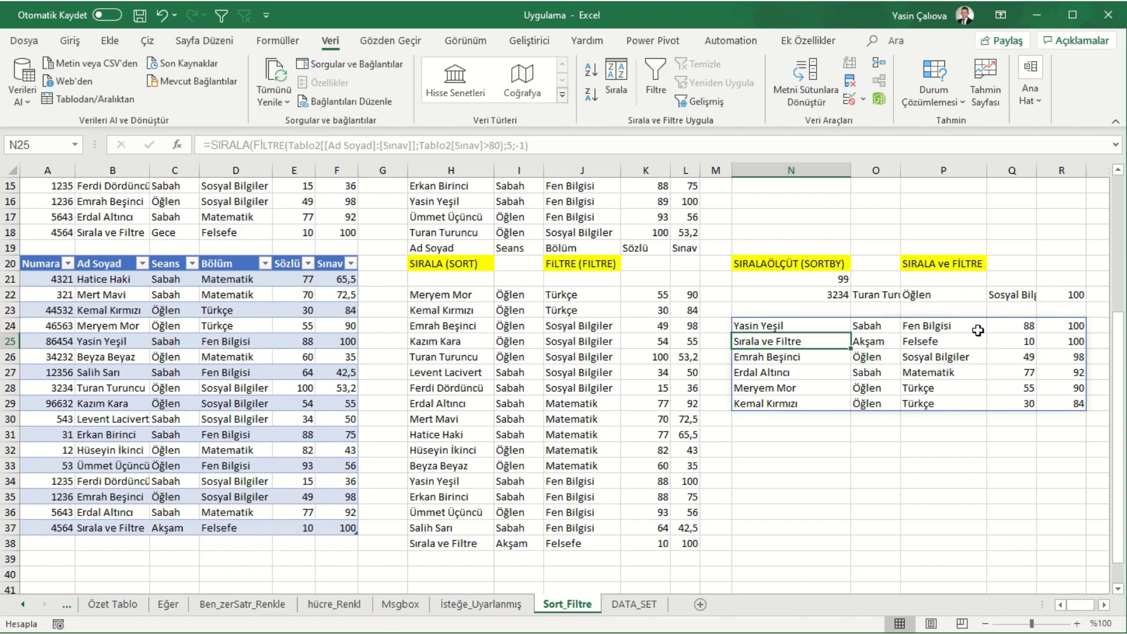
pyautogui.click(1033, 23)
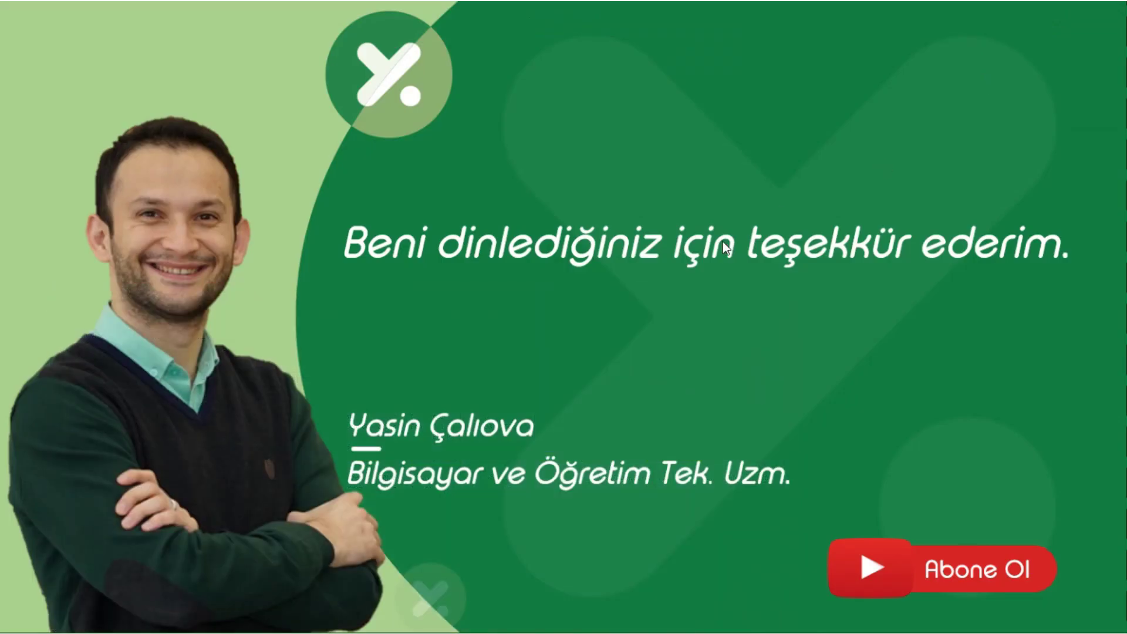